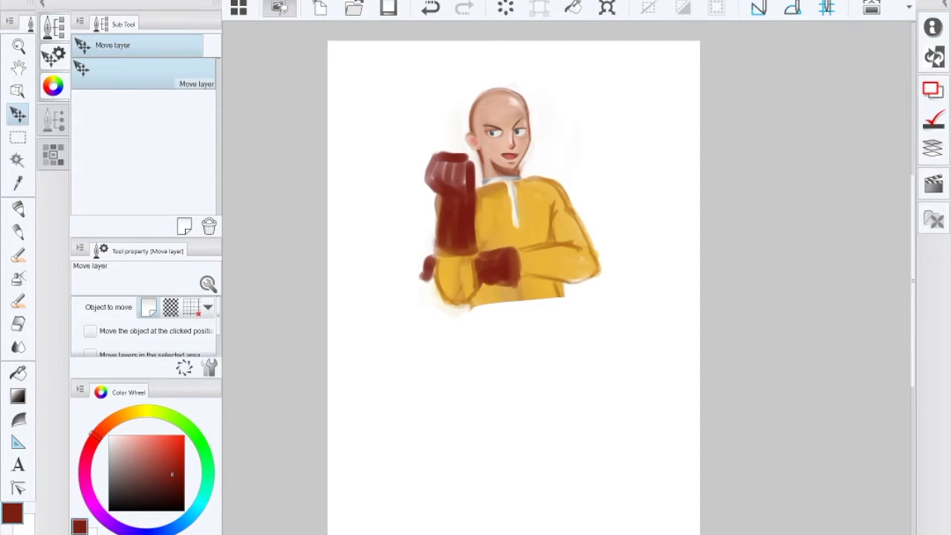
Step: Sample the suit's yellow and start extending the torso below the crossed arms with the Painterly - Round Simple brush
right_click(548, 221)
left_click(933, 120)
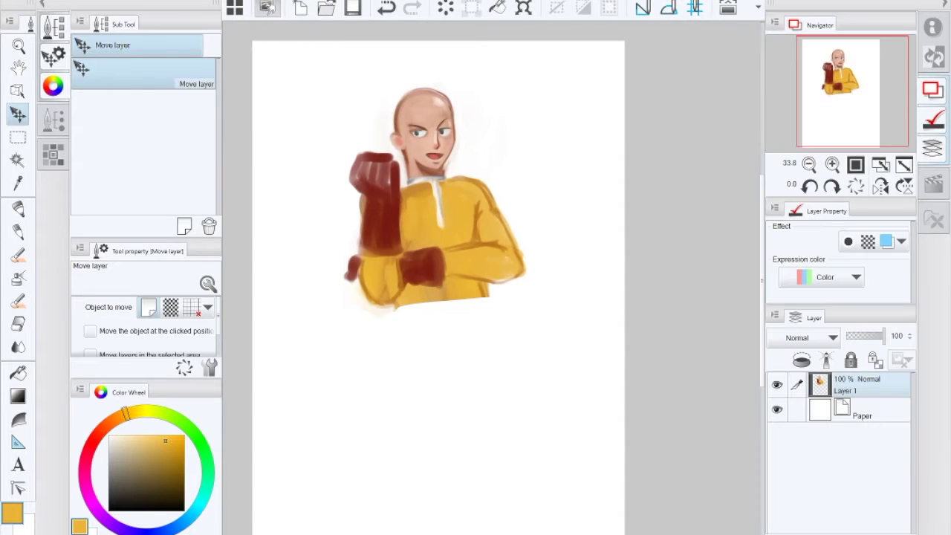
left_click(944, 4)
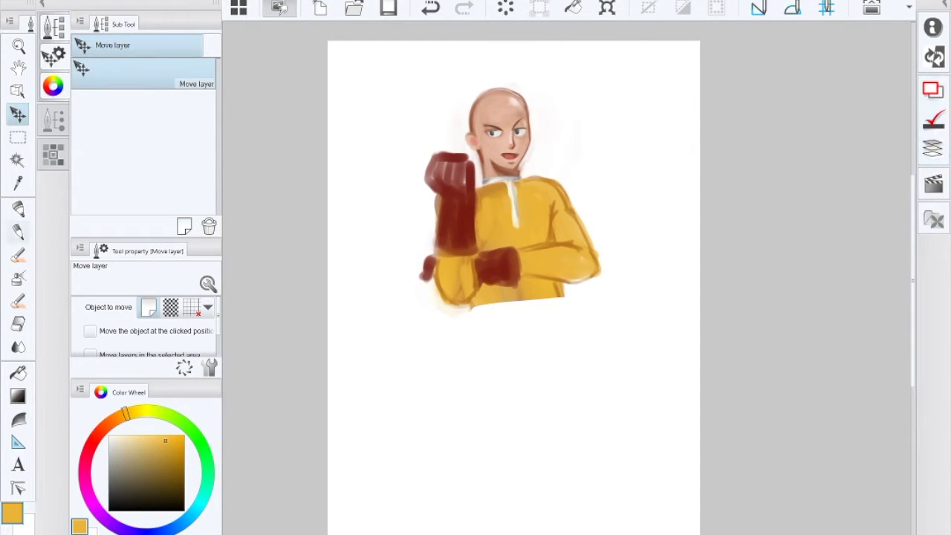
key("b")
mouse_move(493, 321)
left_mouse_down()
mouse_move(478, 327)
mouse_move(493, 333)
mouse_move(496, 311)
mouse_move(508, 331)
mouse_move(475, 334)
mouse_move(501, 342)
left_mouse_up()
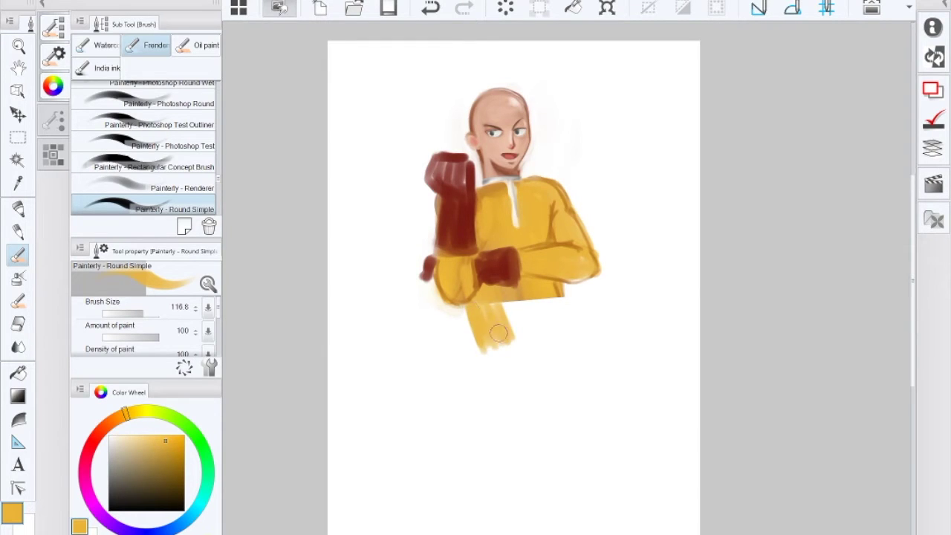
Step: Set the brush size to 293.4 and block in the figure's abdomen, hips and both legs in yellow
left_click_drag(143, 313, 148, 313)
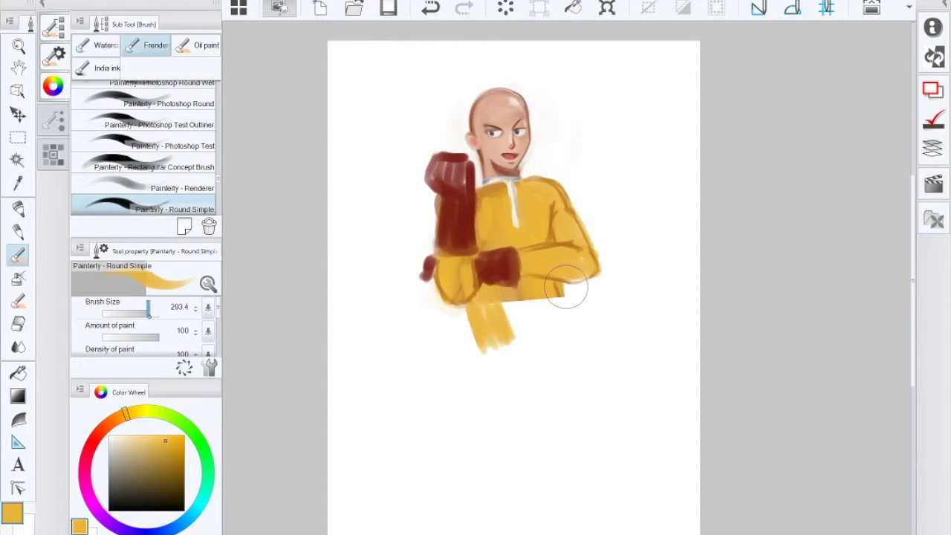
mouse_move(508, 334)
left_mouse_down()
mouse_move(490, 311)
mouse_move(511, 318)
mouse_move(522, 300)
mouse_move(526, 338)
mouse_move(534, 300)
mouse_move(553, 331)
mouse_move(557, 307)
mouse_move(557, 350)
mouse_move(529, 400)
mouse_move(480, 343)
mouse_move(477, 359)
mouse_move(472, 323)
mouse_move(486, 344)
left_mouse_up()
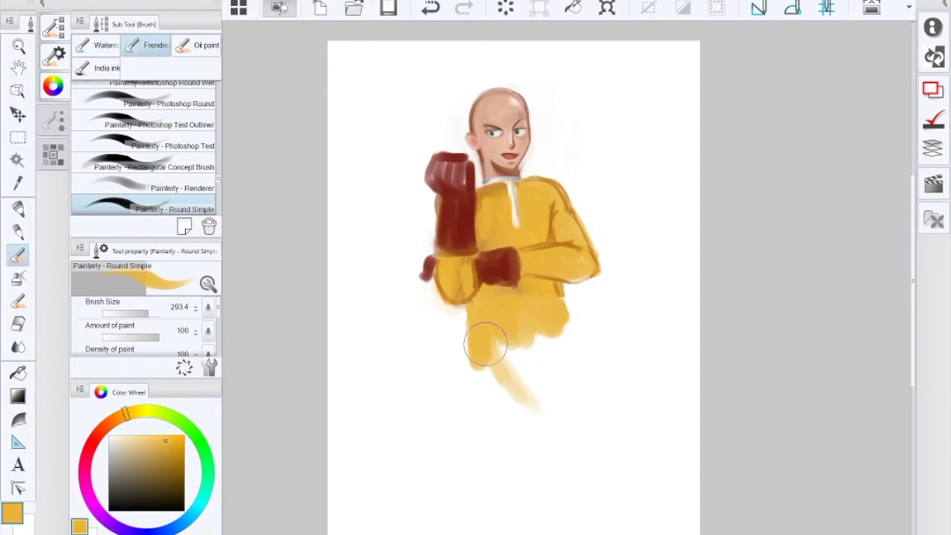
mouse_move(486, 344)
left_mouse_down()
mouse_move(472, 323)
mouse_move(483, 378)
mouse_move(518, 409)
mouse_move(505, 349)
mouse_move(518, 409)
mouse_move(484, 382)
mouse_move(531, 436)
mouse_move(520, 361)
mouse_move(509, 378)
mouse_move(530, 322)
mouse_move(550, 303)
left_mouse_up()
mouse_move(524, 441)
left_mouse_down()
mouse_move(514, 503)
mouse_move(515, 473)
mouse_move(517, 500)
mouse_move(529, 498)
mouse_move(532, 471)
mouse_move(519, 465)
mouse_move(514, 428)
mouse_move(506, 482)
mouse_move(505, 391)
mouse_move(505, 408)
mouse_move(519, 350)
mouse_move(542, 442)
mouse_move(502, 493)
mouse_move(539, 347)
mouse_move(545, 415)
mouse_move(520, 337)
mouse_move(529, 306)
mouse_move(555, 357)
mouse_move(545, 334)
mouse_move(548, 369)
mouse_move(563, 327)
mouse_move(559, 382)
mouse_move(546, 351)
mouse_move(506, 433)
mouse_move(560, 355)
mouse_move(552, 341)
mouse_move(527, 402)
mouse_move(546, 320)
mouse_move(540, 371)
mouse_move(476, 349)
mouse_move(552, 452)
mouse_move(532, 407)
mouse_move(559, 484)
mouse_move(565, 398)
mouse_move(552, 335)
mouse_move(539, 322)
mouse_move(453, 487)
mouse_move(496, 434)
mouse_move(450, 488)
mouse_move(564, 354)
mouse_move(605, 431)
mouse_move(492, 350)
mouse_move(451, 480)
left_mouse_up()
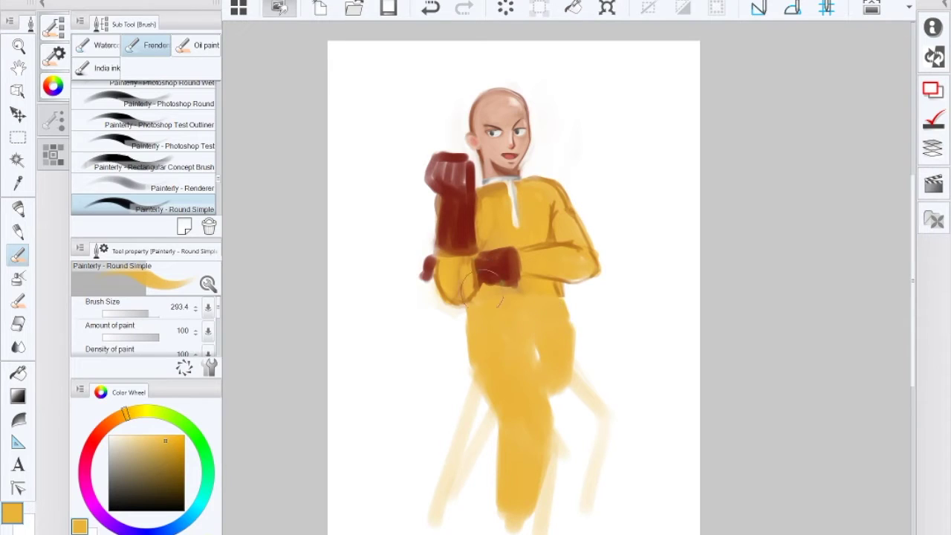
mouse_move(510, 361)
left_mouse_down()
mouse_move(517, 391)
mouse_move(533, 514)
mouse_move(534, 497)
mouse_move(491, 511)
mouse_move(539, 376)
mouse_move(545, 388)
mouse_move(561, 355)
mouse_move(563, 329)
mouse_move(565, 352)
mouse_move(519, 447)
mouse_move(518, 419)
mouse_move(501, 411)
mouse_move(521, 381)
mouse_move(451, 470)
mouse_move(435, 516)
mouse_move(475, 456)
mouse_move(466, 485)
mouse_move(479, 479)
mouse_move(464, 472)
mouse_move(454, 436)
mouse_move(451, 483)
mouse_move(454, 462)
mouse_move(437, 511)
left_mouse_up()
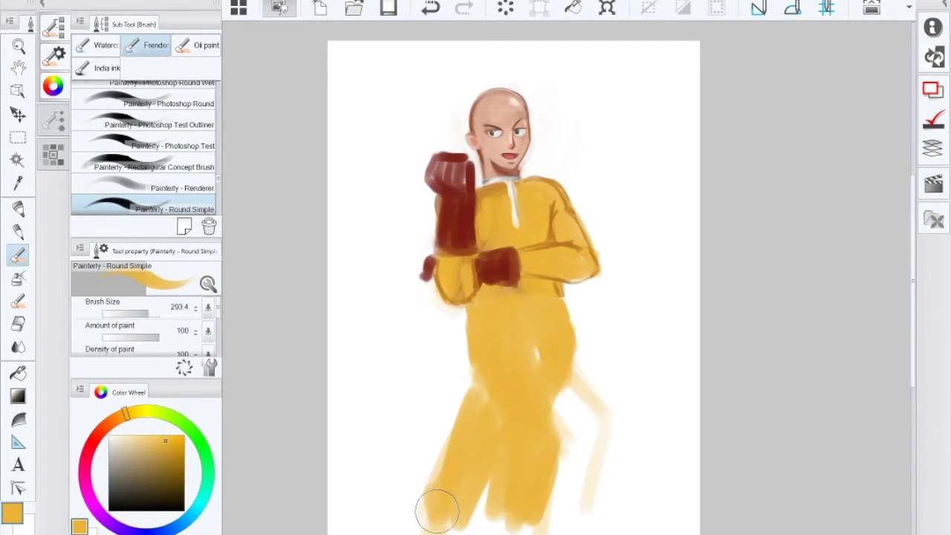
Step: With brush size 126.1, trim the leg edges in white and widen the hip under the raised arm in yellow
left_click(143, 313)
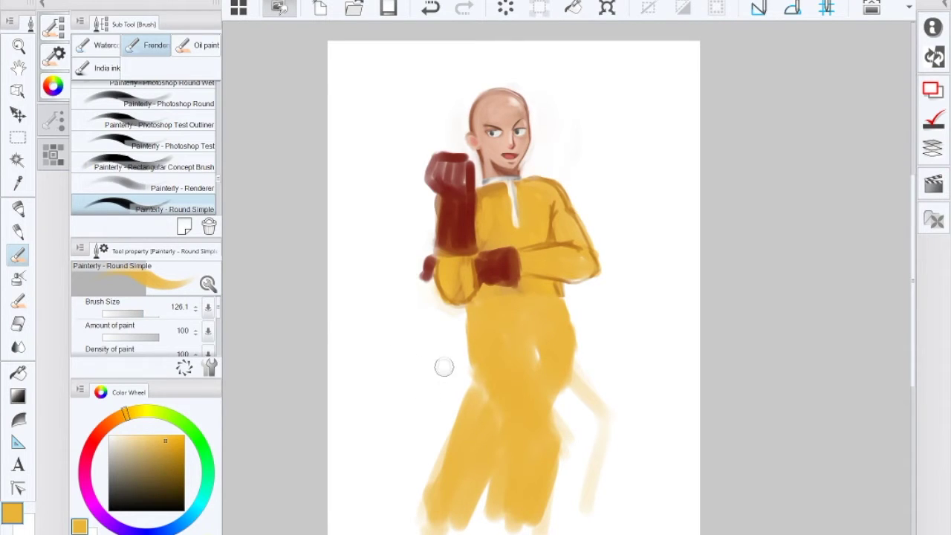
key("x")
mouse_move(481, 499)
left_mouse_down()
mouse_move(463, 520)
mouse_move(501, 456)
mouse_move(488, 520)
mouse_move(498, 469)
mouse_move(484, 513)
mouse_move(495, 486)
left_mouse_up()
mouse_move(548, 508)
left_mouse_down()
mouse_move(560, 462)
mouse_move(555, 420)
left_mouse_up()
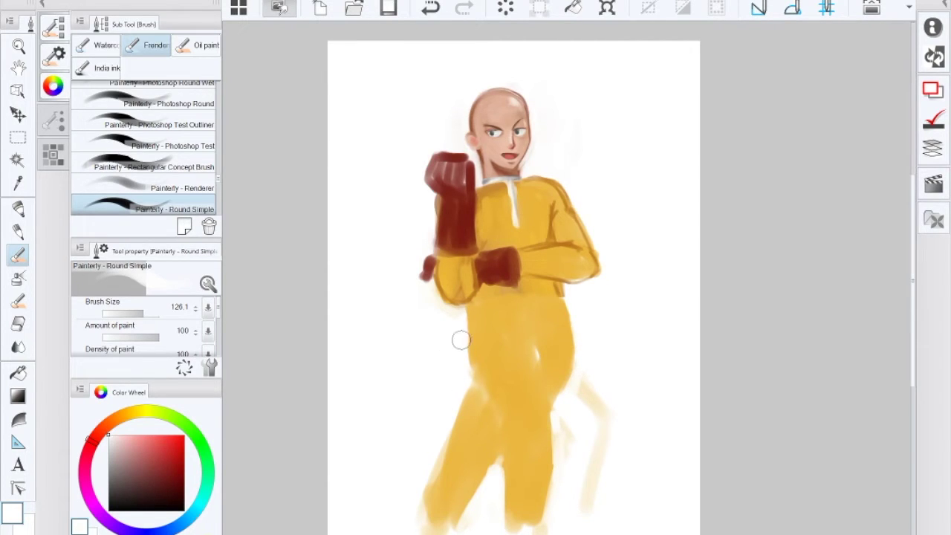
left_click(494, 359, "alt")
mouse_move(472, 322)
left_mouse_down()
mouse_move(463, 377)
mouse_move(462, 369)
mouse_move(491, 417)
left_mouse_up()
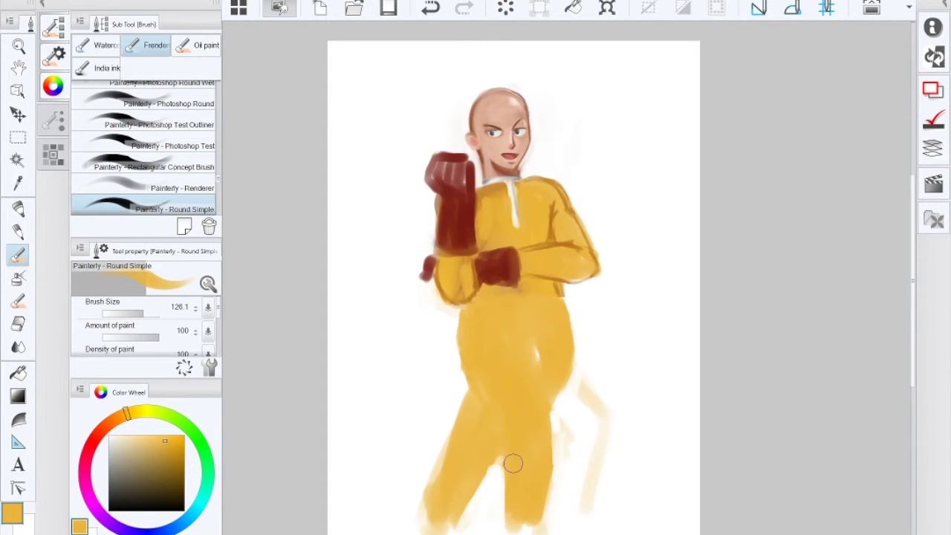
Step: Remove the outward-slanting leg by covering it with white and erasing its remains with the Hard eraser
key("x")
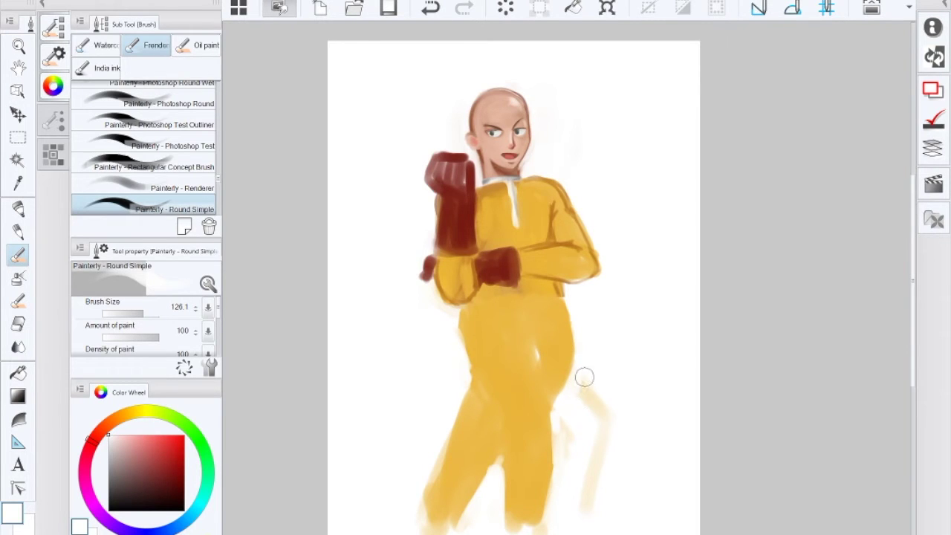
mouse_move(471, 410)
left_mouse_down()
mouse_move(481, 463)
mouse_move(471, 410)
mouse_move(482, 441)
mouse_move(458, 468)
mouse_move(483, 484)
mouse_move(437, 448)
mouse_move(441, 520)
mouse_move(424, 531)
left_mouse_up()
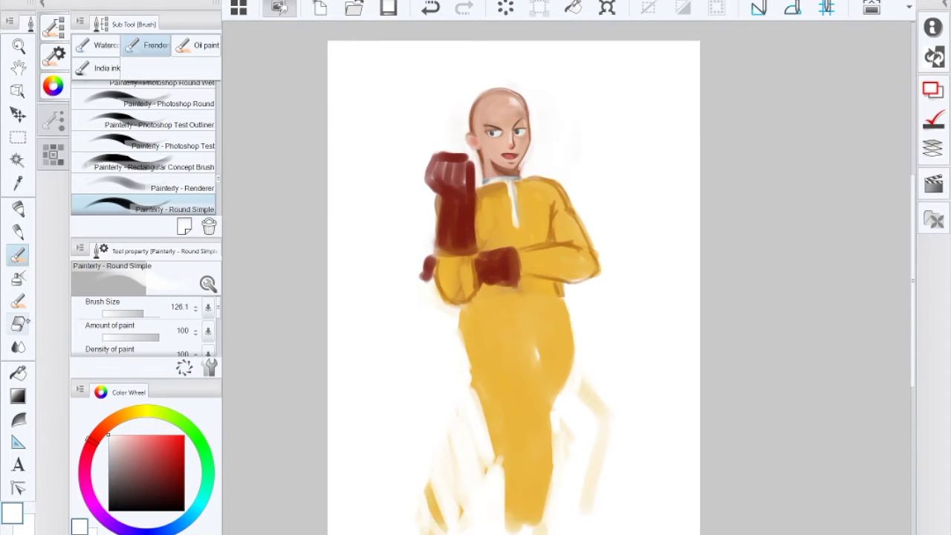
left_click(19, 324)
mouse_move(421, 482)
left_mouse_down()
mouse_move(443, 517)
mouse_move(428, 515)
left_mouse_up()
mouse_move(405, 453)
left_mouse_down()
mouse_move(460, 496)
mouse_move(461, 394)
mouse_move(471, 433)
mouse_move(438, 384)
left_mouse_up()
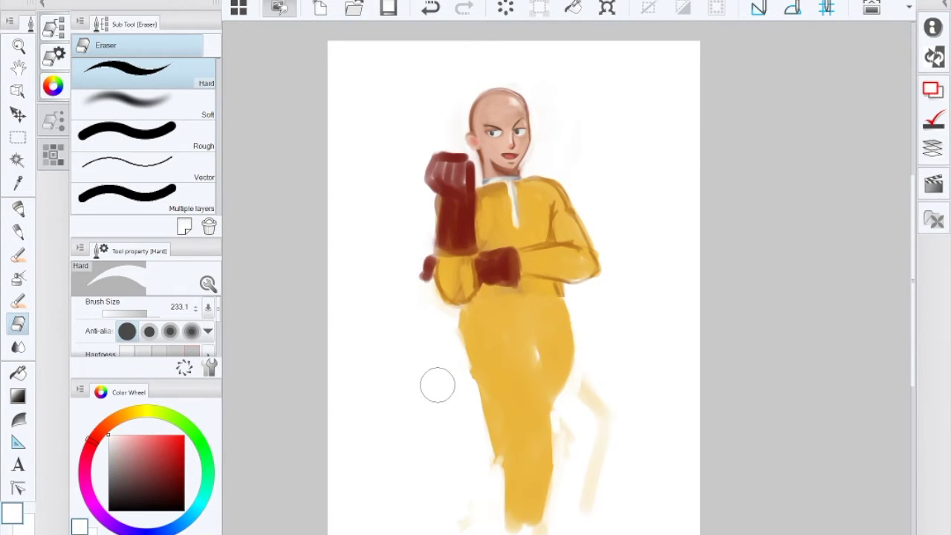
Step: Resample the yellow and repaint the removed lower leg closer to the other one, then smooth the hip and thigh contours
left_click(19, 254)
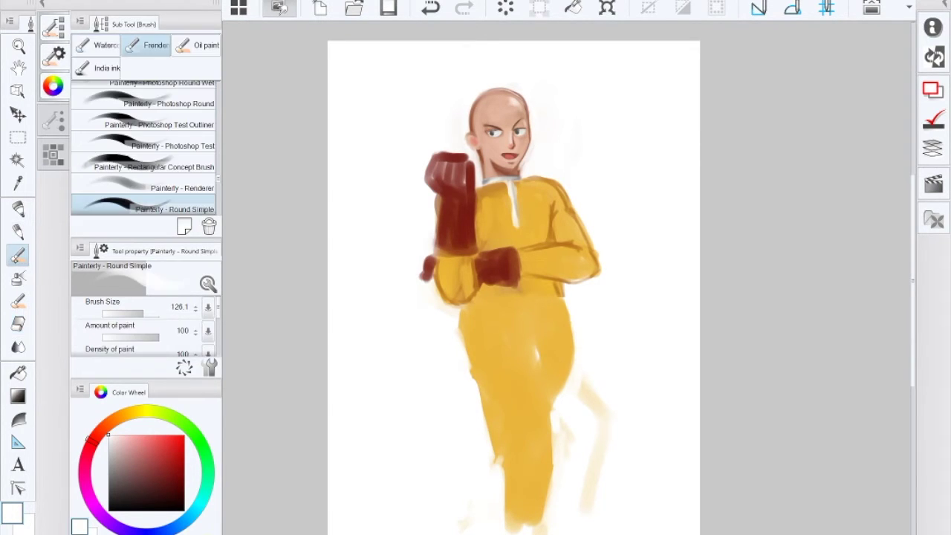
left_click(517, 398, "alt")
mouse_move(494, 407)
left_mouse_down()
mouse_move(477, 507)
mouse_move(502, 442)
mouse_move(492, 513)
mouse_move(519, 440)
mouse_move(479, 477)
mouse_move(466, 511)
mouse_move(493, 411)
left_mouse_up()
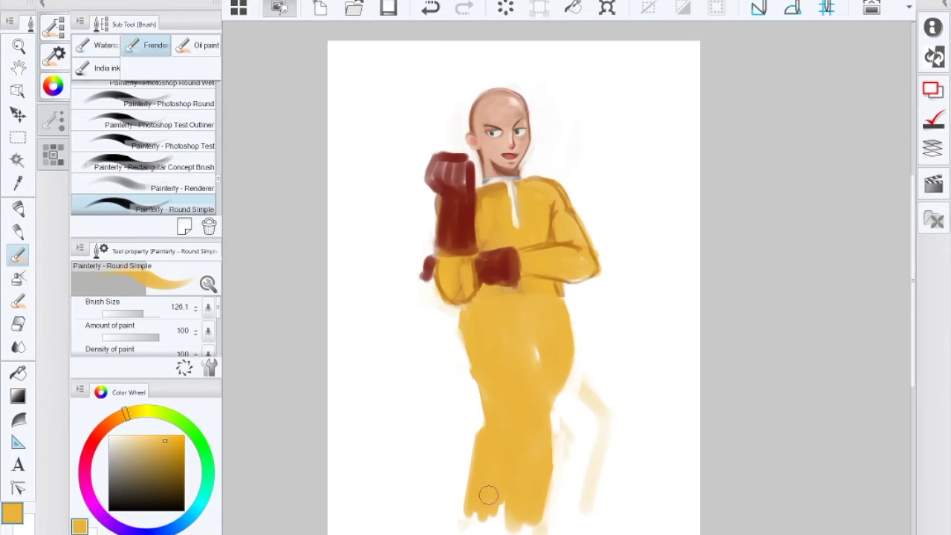
mouse_move(552, 397)
left_mouse_down()
mouse_move(537, 456)
mouse_move(504, 473)
left_mouse_up()
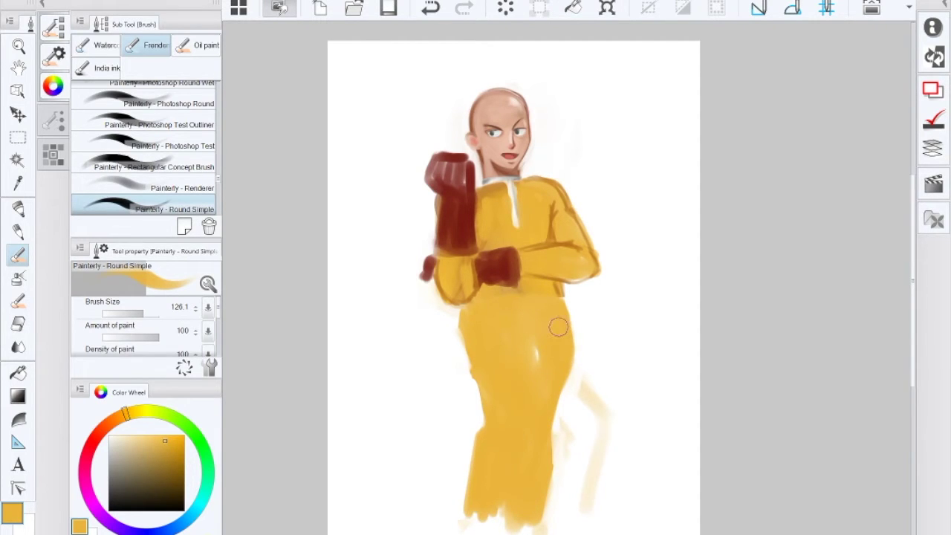
left_click_drag(573, 326, 558, 311)
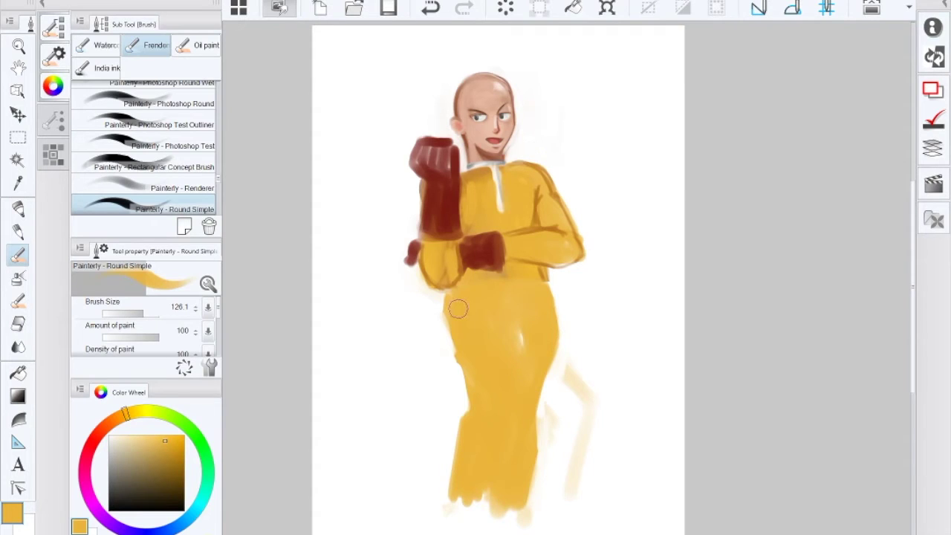
Step: Choose a bright saturated red, set the brush size to 271.7 and brighten the forearm and hand of the gloves
left_click(93, 433)
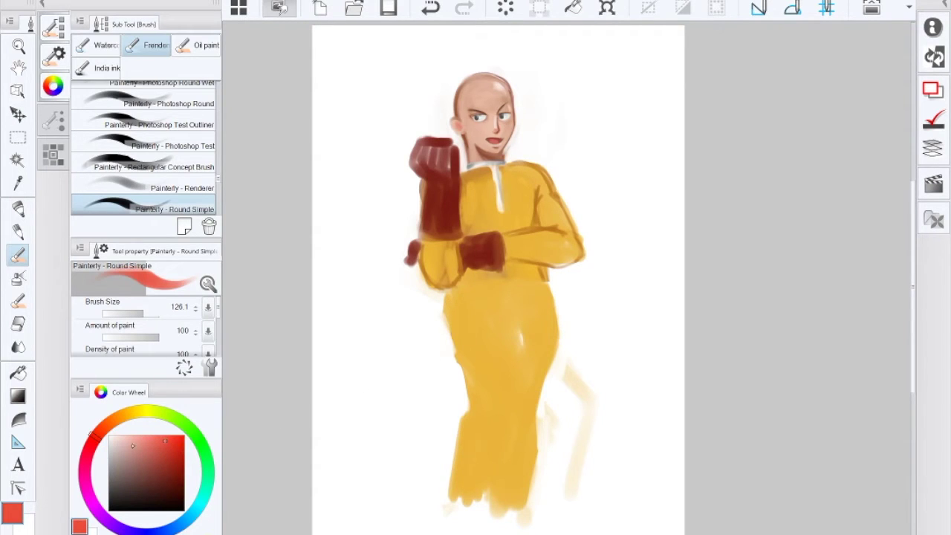
left_click(176, 445)
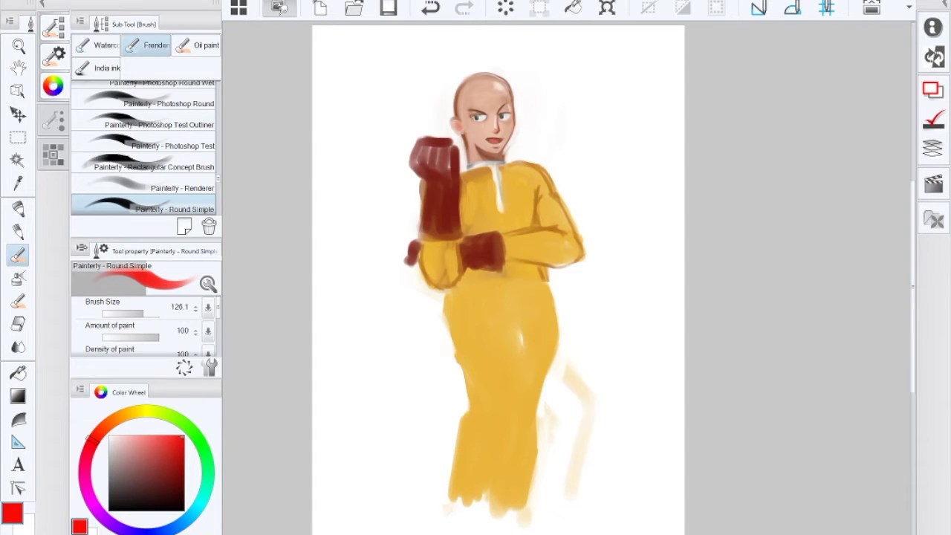
left_click_drag(143, 308, 148, 307)
left_click_drag(541, 61, 530, 72)
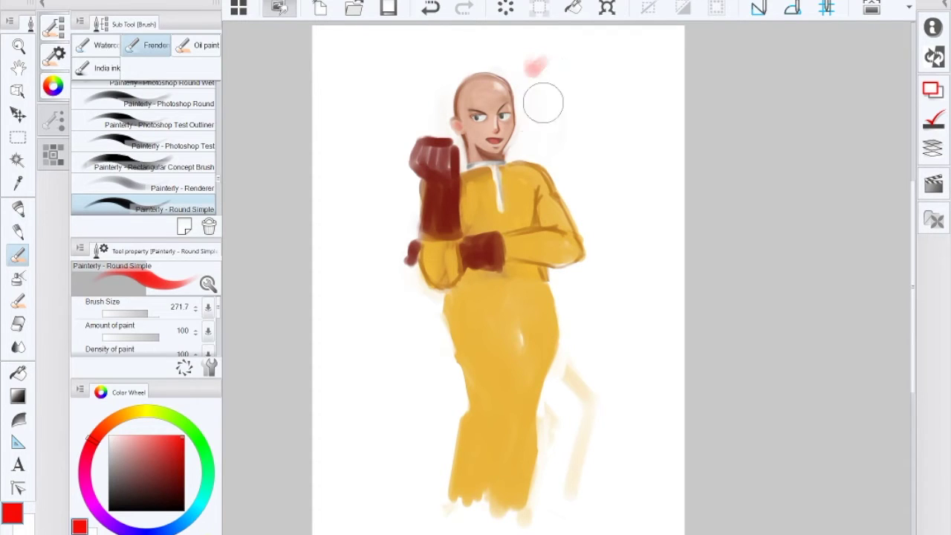
mouse_move(450, 216)
left_mouse_down()
mouse_move(448, 191)
mouse_move(438, 215)
mouse_move(457, 160)
left_mouse_up()
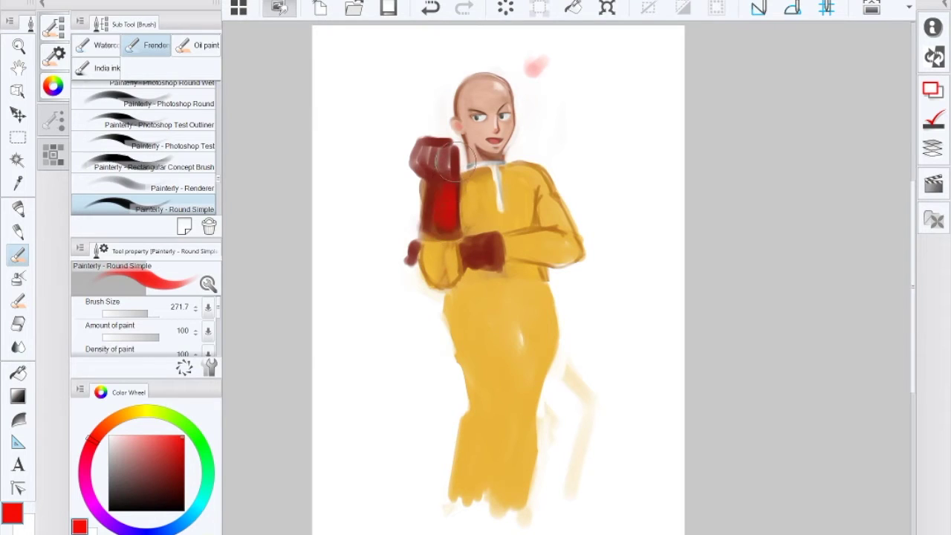
left_click_drag(483, 240, 495, 252)
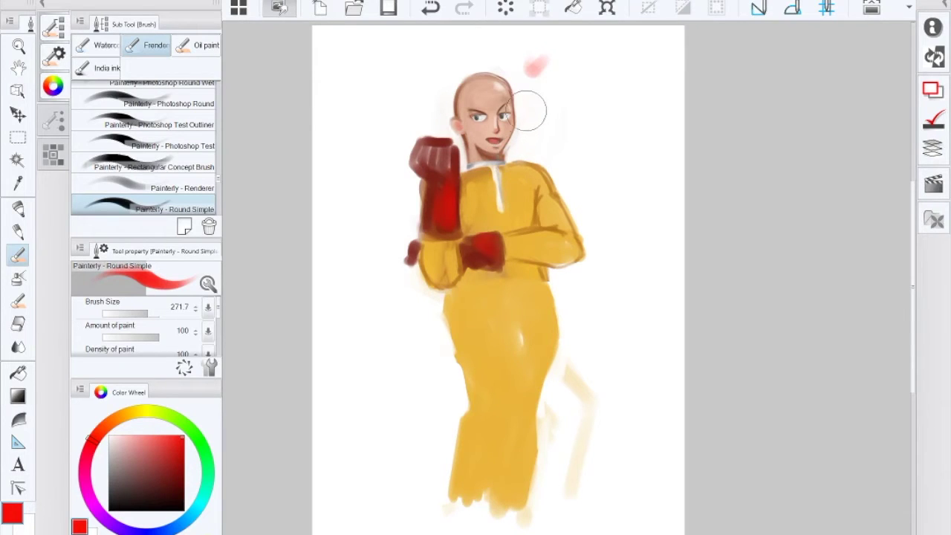
Step: Switch to white with brush size 116.8 and paint a round cape button on each side of the chest near the shoulders
key("x")
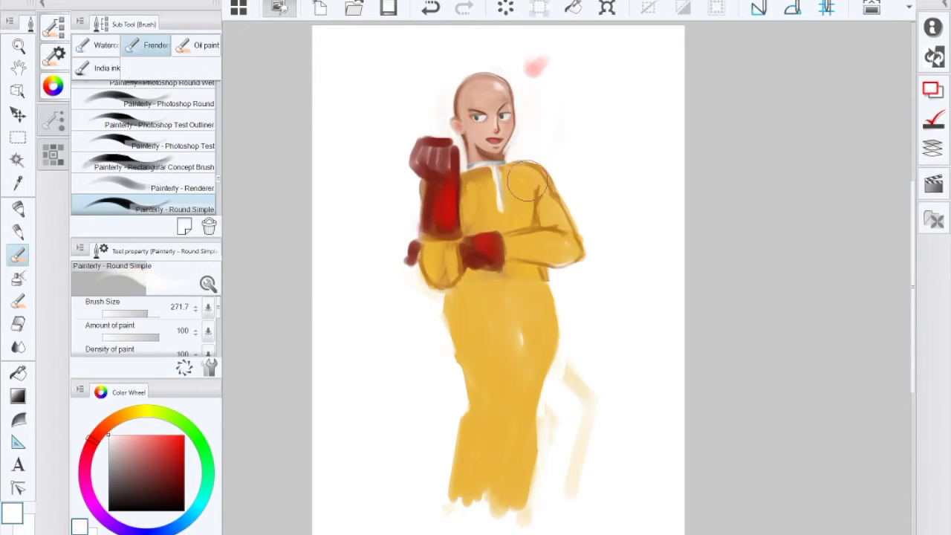
left_click_drag(148, 309, 142, 310)
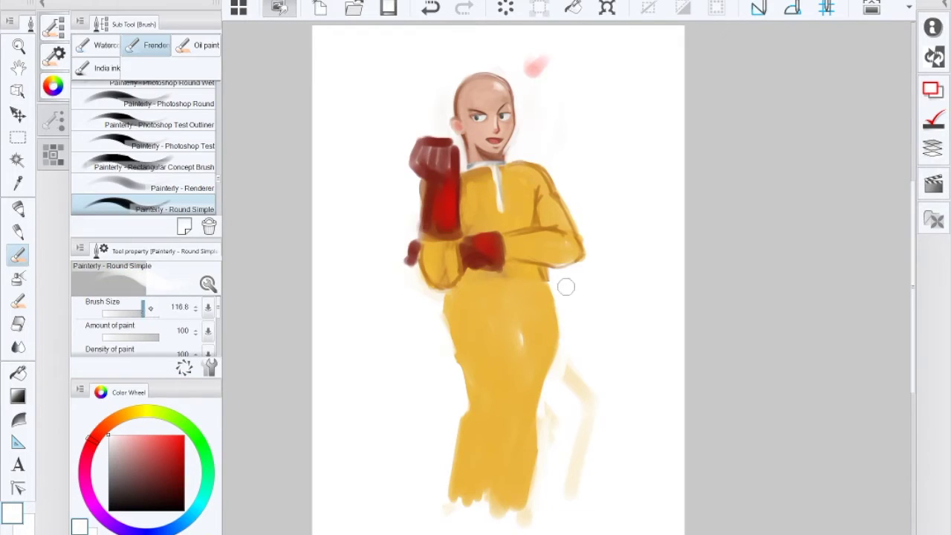
left_click_drag(523, 171, 519, 174)
left_click(521, 171)
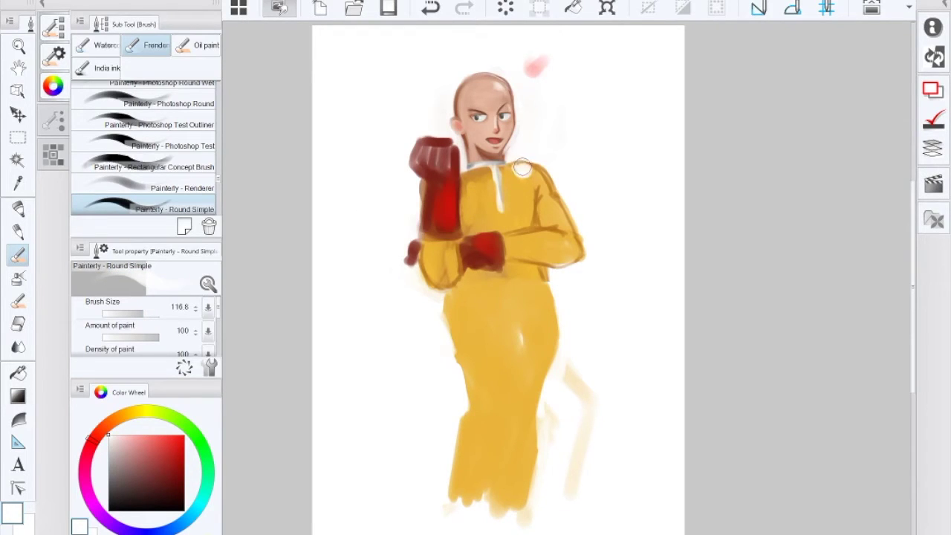
left_click(467, 183)
left_click_drag(467, 183, 528, 168)
left_click(523, 169)
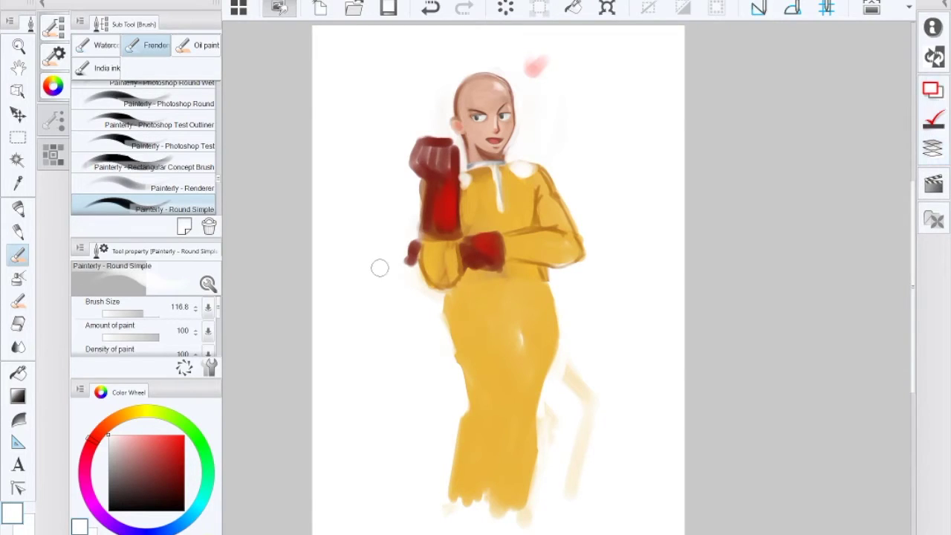
Step: Darken the sampled suit yellow to brown, shade the outer hip edge and reduce the brush size to 50.2
left_click(482, 316, "alt")
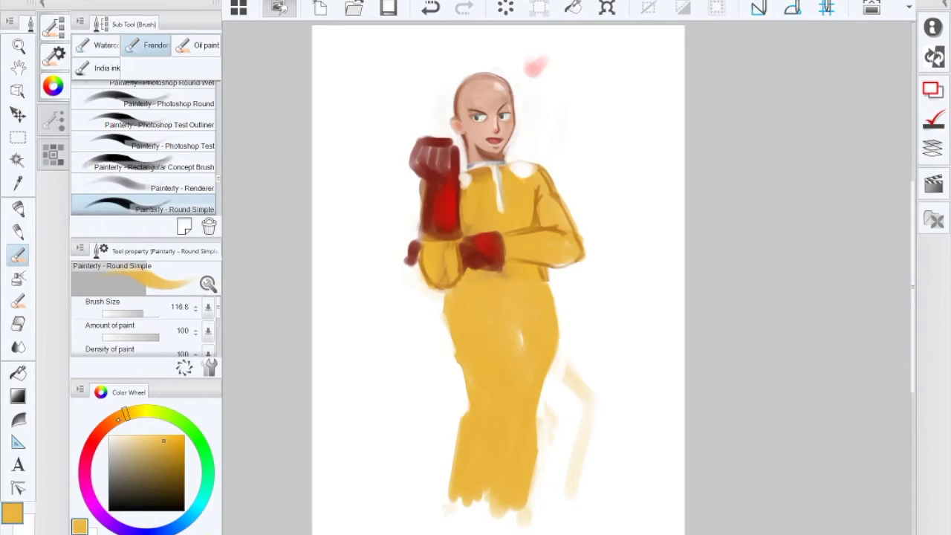
left_click(479, 321, "alt")
left_click(166, 450)
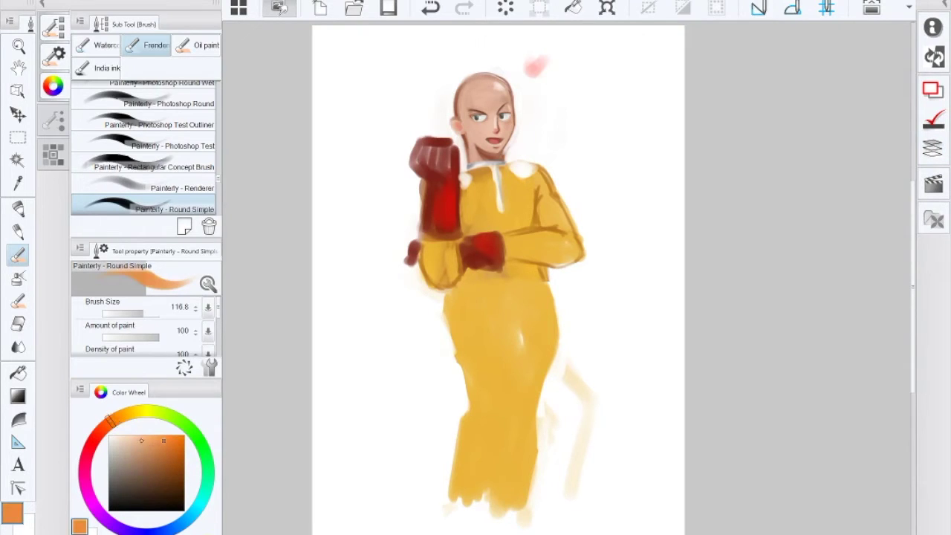
left_click(123, 415)
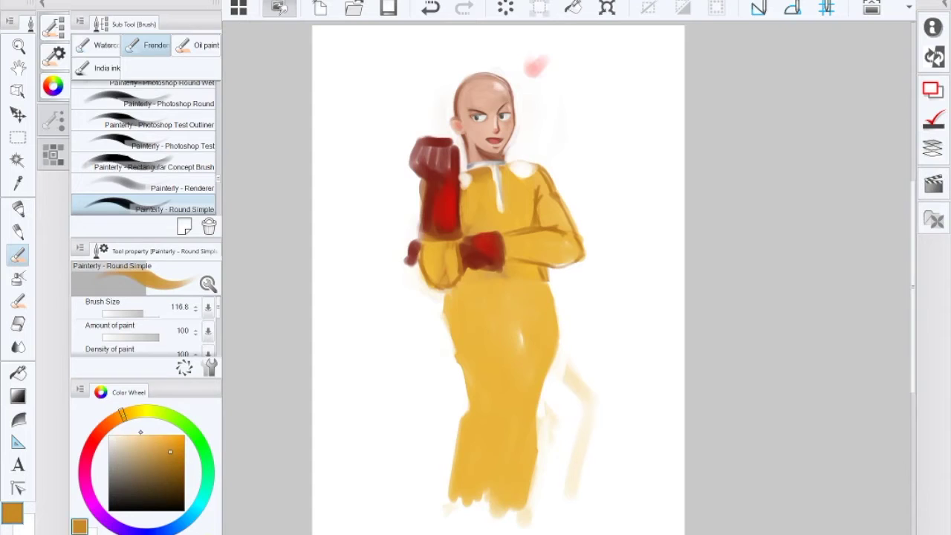
mouse_move(453, 301)
left_mouse_down()
mouse_move(446, 316)
mouse_move(446, 297)
mouse_move(457, 344)
left_mouse_up()
left_click(169, 465)
left_click(138, 312)
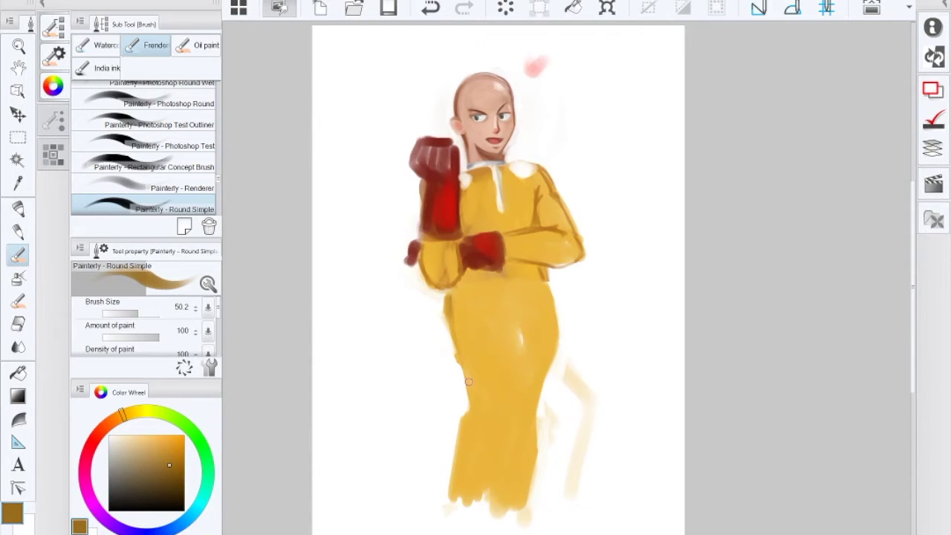
Step: Draw brown contour lines along the outer hips and thighs, the line between the legs, and the waistline
left_click_drag(480, 413, 444, 297)
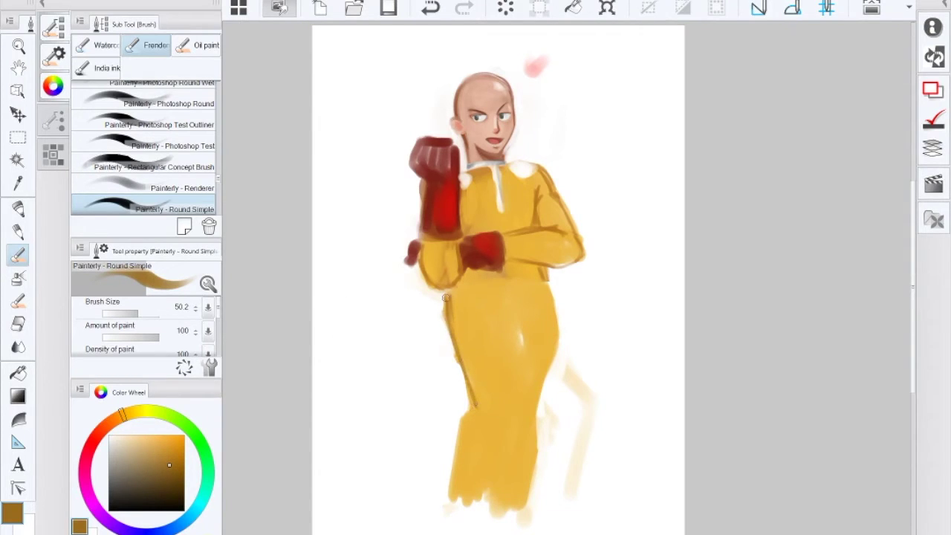
left_click_drag(540, 274, 543, 294)
mouse_move(519, 349)
left_mouse_down()
mouse_move(507, 323)
mouse_move(520, 419)
mouse_move(511, 341)
mouse_move(480, 428)
left_mouse_up()
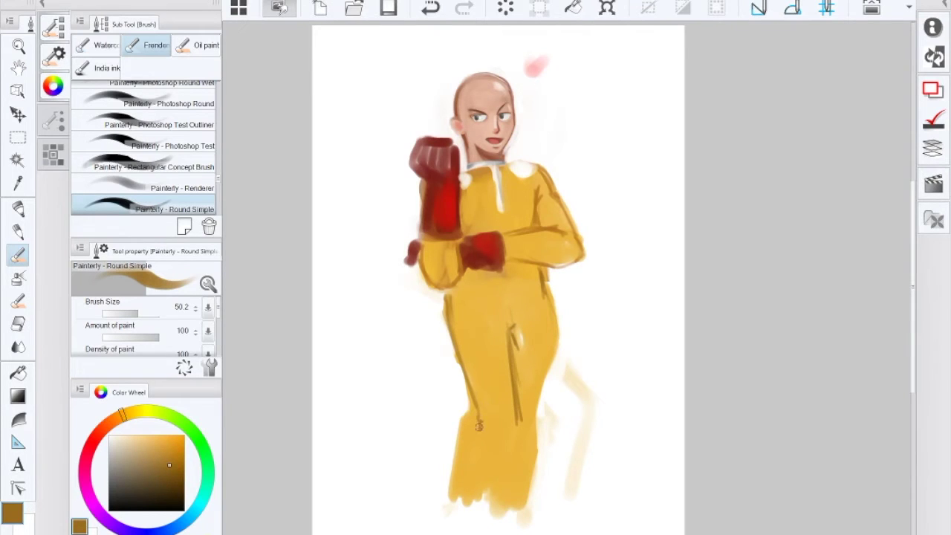
mouse_move(511, 330)
left_mouse_down()
mouse_move(467, 324)
mouse_move(454, 310)
mouse_move(550, 304)
left_mouse_up()
left_click_drag(470, 281, 538, 284)
Step: Outline both sides of the lower leg beneath the raised arm with brown strokes from knee to shin
left_click_drag(463, 448, 449, 497)
left_click_drag(477, 422, 454, 480)
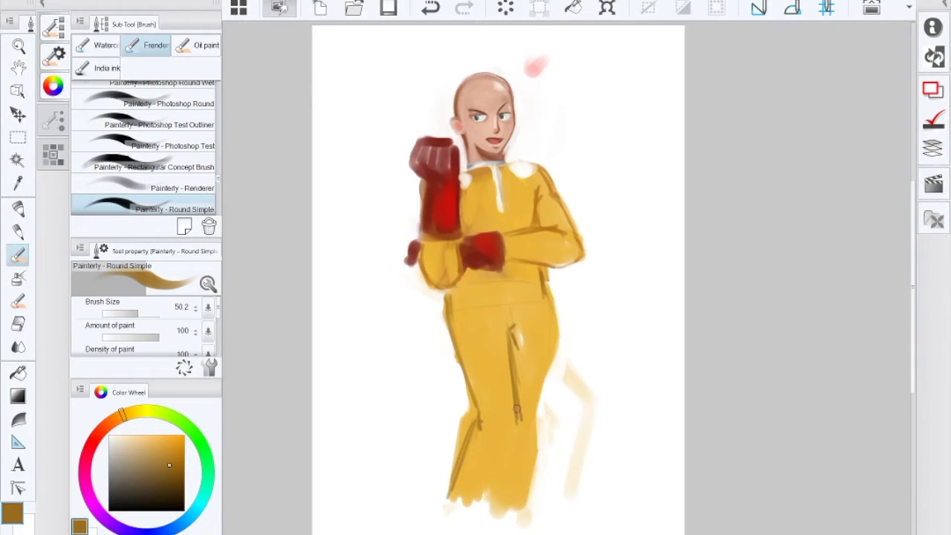
left_click_drag(517, 424, 490, 502)
left_click_drag(512, 440, 499, 477)
Step: Outline the other leg from the hip down, angling its lower part outward with brown strokes on both sides
mouse_move(546, 295)
left_mouse_down()
mouse_move(544, 448)
mouse_move(562, 503)
left_mouse_up()
mouse_move(560, 498)
left_mouse_down()
mouse_move(538, 432)
mouse_move(546, 295)
left_mouse_up()
left_click_drag(514, 468, 533, 507)
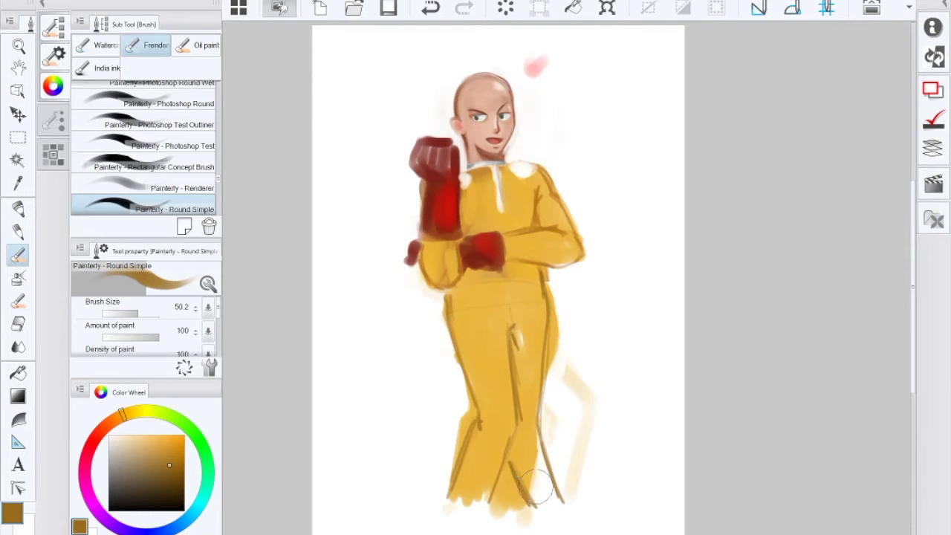
Step: Clear the painted legs below the hips and remove the stray pink spot beside the head
mouse_move(529, 508)
left_mouse_down()
mouse_move(520, 476)
mouse_move(520, 497)
mouse_move(535, 491)
mouse_move(548, 459)
mouse_move(555, 506)
mouse_move(553, 490)
mouse_move(523, 472)
mouse_move(496, 504)
mouse_move(522, 462)
mouse_move(536, 493)
mouse_move(568, 421)
left_mouse_up()
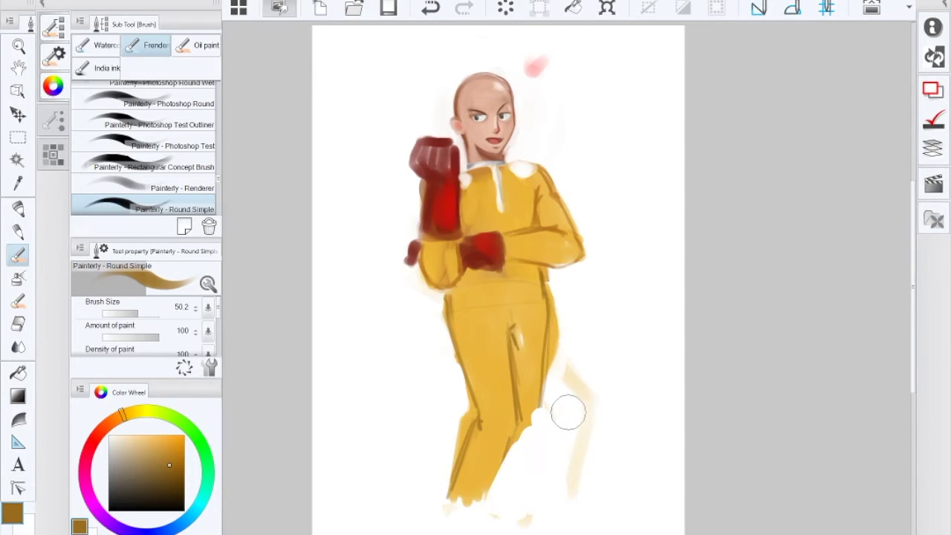
mouse_move(513, 457)
left_mouse_down()
mouse_move(513, 346)
mouse_move(467, 393)
mouse_move(480, 445)
left_mouse_up()
mouse_move(467, 349)
left_mouse_down()
mouse_move(499, 354)
mouse_move(478, 373)
mouse_move(515, 418)
mouse_move(543, 347)
mouse_move(554, 354)
mouse_move(553, 373)
mouse_move(523, 404)
mouse_move(526, 421)
mouse_move(497, 340)
mouse_move(475, 350)
mouse_move(523, 339)
mouse_move(486, 333)
mouse_move(581, 386)
mouse_move(578, 367)
mouse_move(586, 434)
mouse_move(534, 515)
mouse_move(432, 530)
mouse_move(466, 495)
mouse_move(448, 496)
mouse_move(555, 505)
left_mouse_up()
left_click(538, 71)
left_click_drag(538, 71, 556, 74)
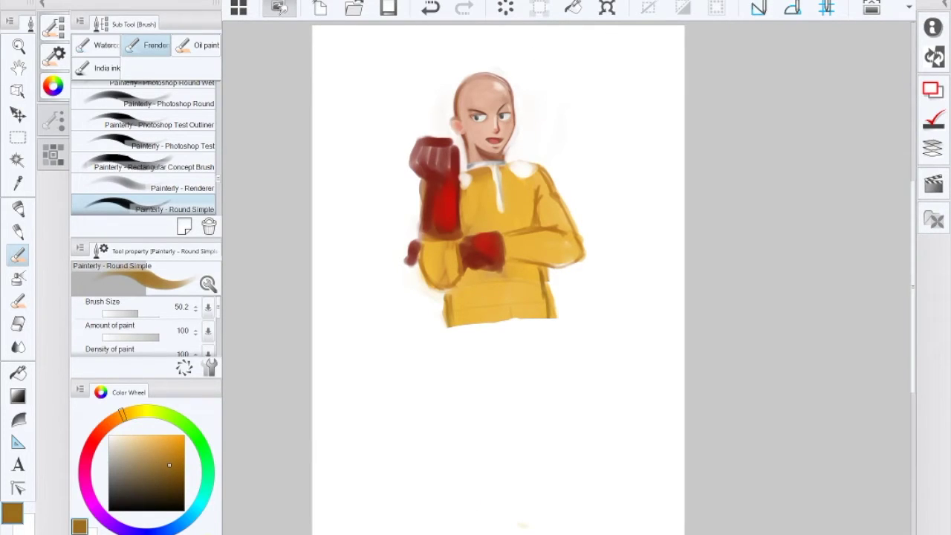
Step: Sample the suit yellow and paint two new legs in a wide stance below the hips, using a brush size up to 271.7
left_click(505, 301, "alt")
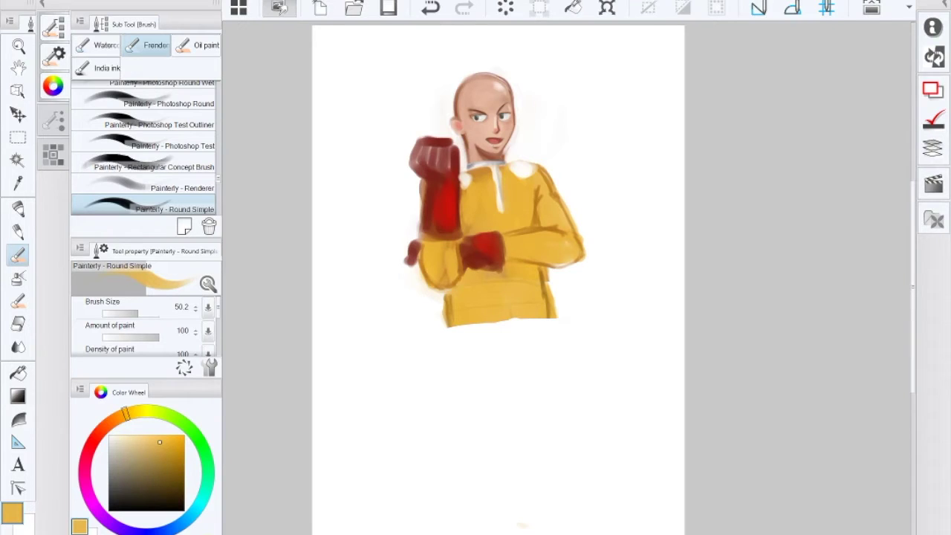
left_click(143, 314)
mouse_move(454, 326)
left_mouse_down()
mouse_move(469, 384)
mouse_move(452, 339)
mouse_move(449, 392)
mouse_move(448, 334)
mouse_move(441, 352)
mouse_move(460, 337)
mouse_move(443, 417)
mouse_move(480, 337)
mouse_move(471, 408)
mouse_move(491, 352)
mouse_move(485, 347)
mouse_move(475, 382)
mouse_move(461, 379)
mouse_move(456, 337)
mouse_move(479, 323)
mouse_move(490, 337)
mouse_move(484, 402)
mouse_move(484, 389)
mouse_move(445, 354)
mouse_move(452, 377)
mouse_move(506, 356)
mouse_move(536, 339)
mouse_move(537, 300)
mouse_move(551, 392)
mouse_move(542, 332)
mouse_move(535, 385)
mouse_move(521, 379)
mouse_move(524, 324)
mouse_move(535, 359)
left_mouse_up()
left_click_drag(142, 313, 147, 314)
mouse_move(486, 340)
left_mouse_down()
mouse_move(514, 335)
mouse_move(520, 386)
mouse_move(510, 323)
mouse_move(463, 425)
mouse_move(435, 463)
mouse_move(422, 454)
mouse_move(418, 471)
mouse_move(435, 490)
mouse_move(434, 511)
left_mouse_up()
mouse_move(524, 342)
left_mouse_down()
mouse_move(504, 454)
mouse_move(508, 491)
mouse_move(509, 424)
mouse_move(538, 396)
mouse_move(538, 347)
mouse_move(516, 393)
mouse_move(494, 338)
mouse_move(506, 344)
mouse_move(514, 418)
mouse_move(493, 499)
mouse_move(509, 505)
mouse_move(538, 411)
left_mouse_up()
mouse_move(481, 385)
left_mouse_down()
mouse_move(445, 514)
mouse_move(434, 470)
mouse_move(447, 386)
mouse_move(483, 322)
mouse_move(493, 342)
mouse_move(448, 517)
mouse_move(444, 403)
left_mouse_up()
Step: Sample the white background and trim the inner and outer leg edges, the hip and the bent elbow's outer edge
left_click(402, 368, "alt")
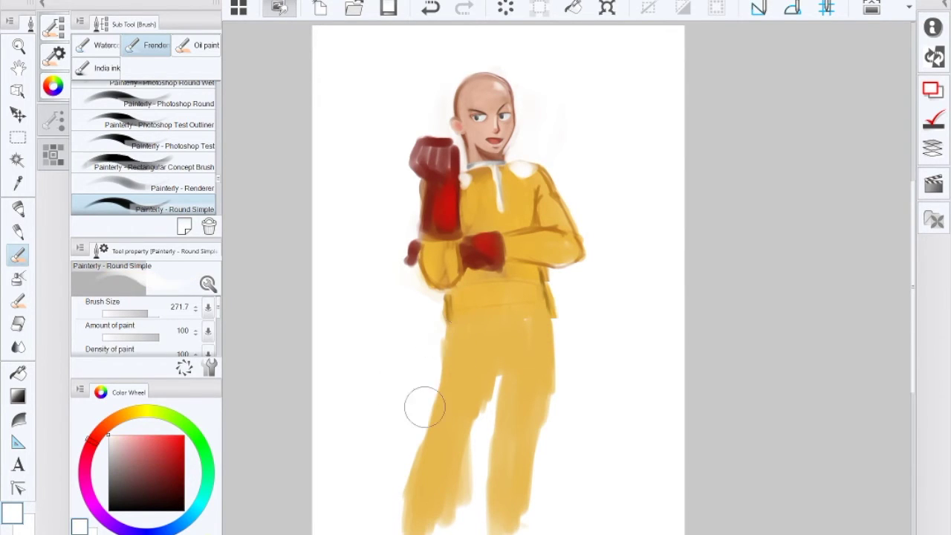
mouse_move(468, 496)
left_mouse_down()
mouse_move(456, 510)
mouse_move(467, 451)
mouse_move(446, 526)
mouse_move(480, 435)
left_mouse_up()
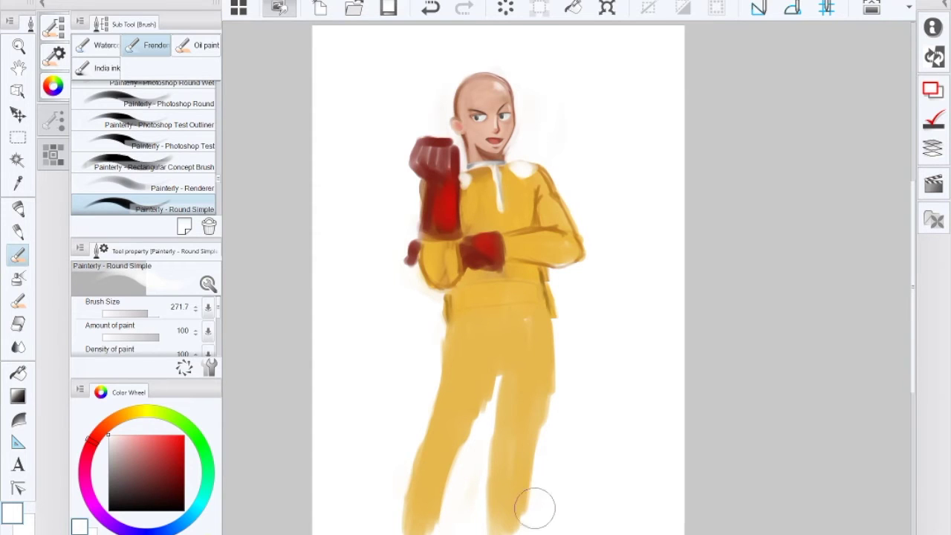
left_click_drag(570, 356, 558, 420)
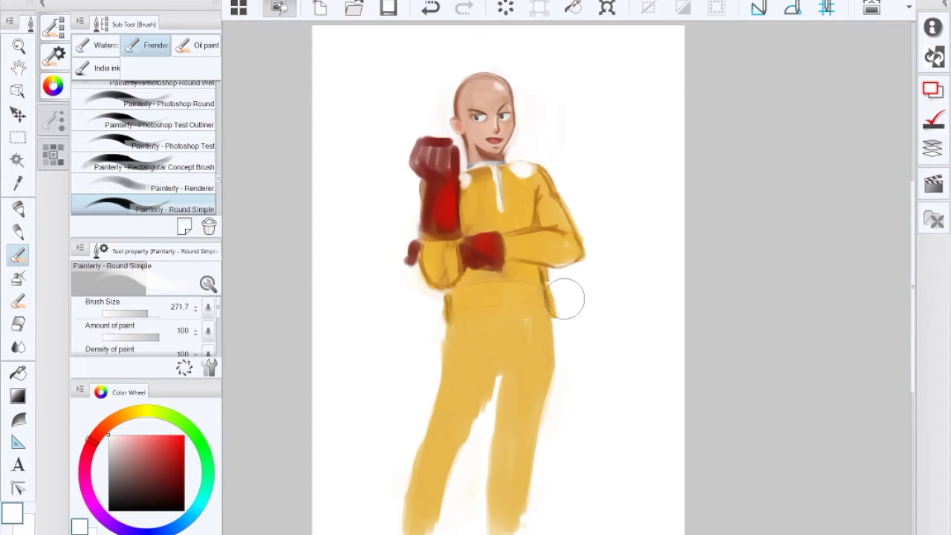
mouse_move(566, 299)
left_mouse_down()
mouse_move(560, 321)
mouse_move(595, 236)
mouse_move(586, 225)
left_mouse_up()
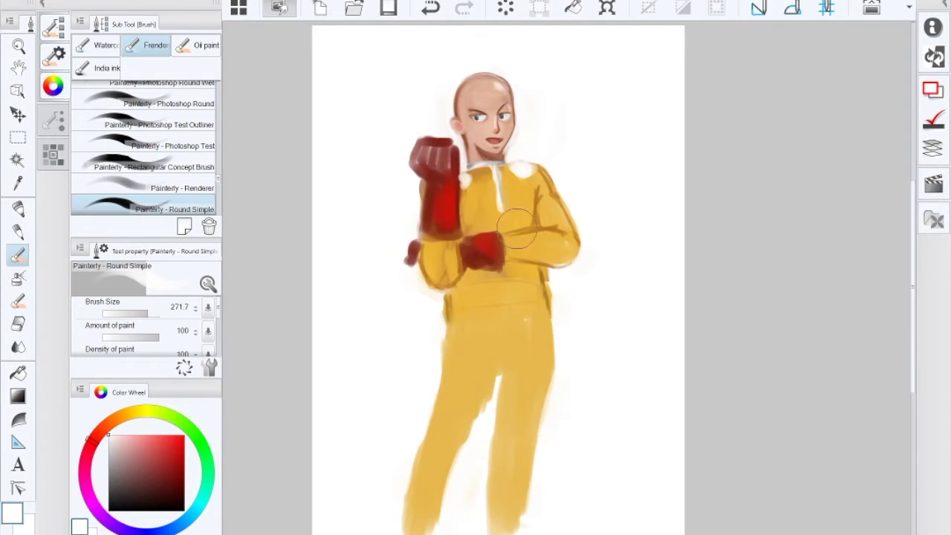
Step: Sample the suit yellow, set the brush size to 79.6 and touch up the bent elbow
left_click(525, 310, "alt")
left_click(146, 313)
left_click(140, 313)
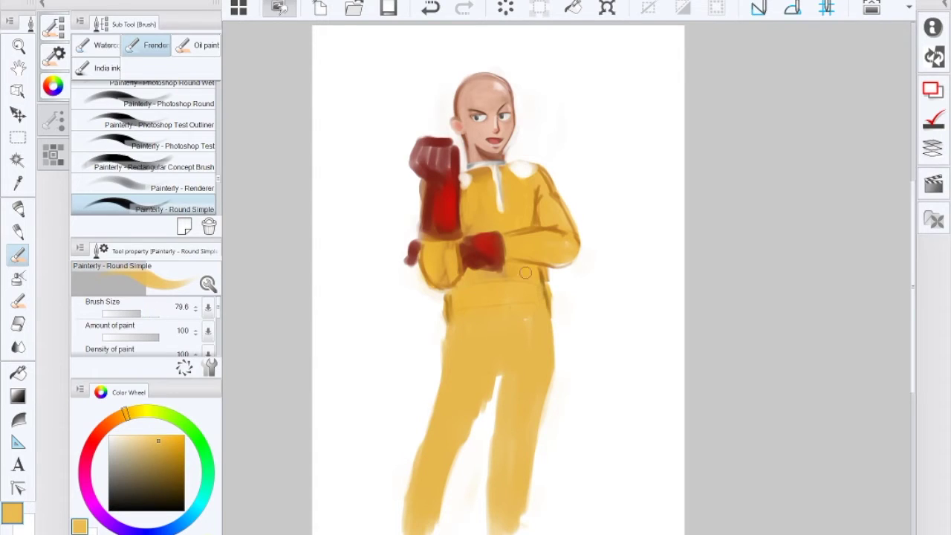
mouse_move(570, 257)
left_mouse_down()
mouse_move(581, 249)
mouse_move(576, 266)
mouse_move(571, 236)
left_mouse_up()
Step: Show the layers and add a new layer between Paper and Layer 1
left_click(933, 147)
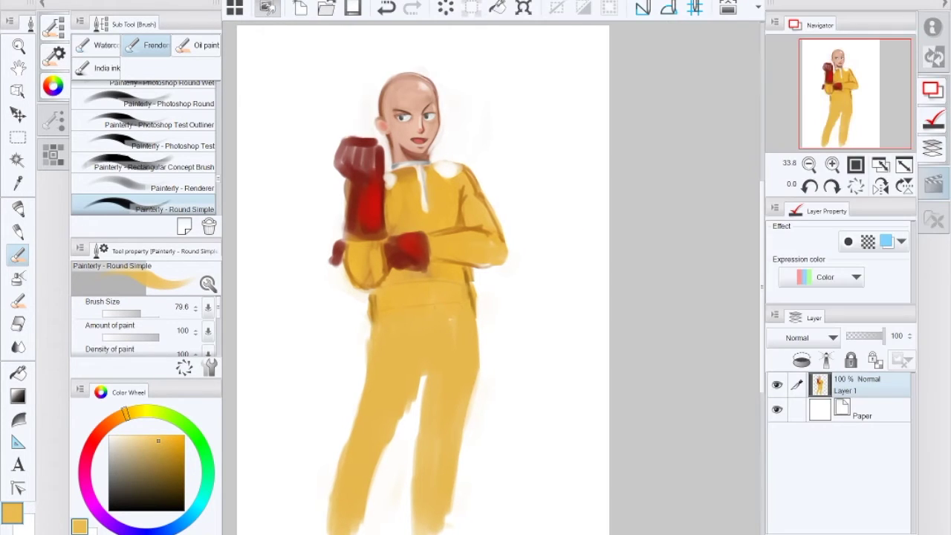
left_click(865, 413)
left_click(778, 534)
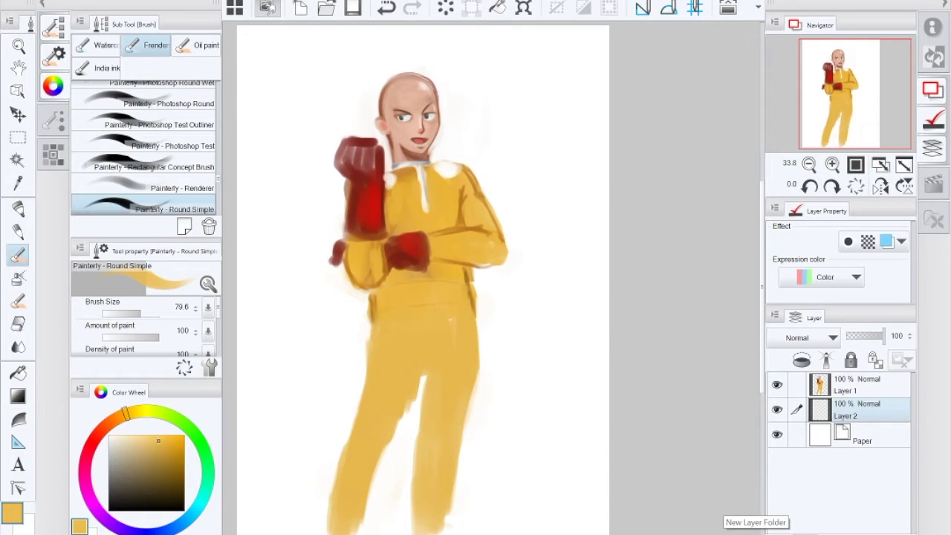
Step: Mix a muted light blue and fill the new background layer with it
left_click_drag(202, 499, 200, 506)
mouse_move(144, 458)
left_mouse_down()
mouse_move(156, 471)
mouse_move(171, 451)
mouse_move(163, 463)
left_mouse_up()
left_click(107, 522)
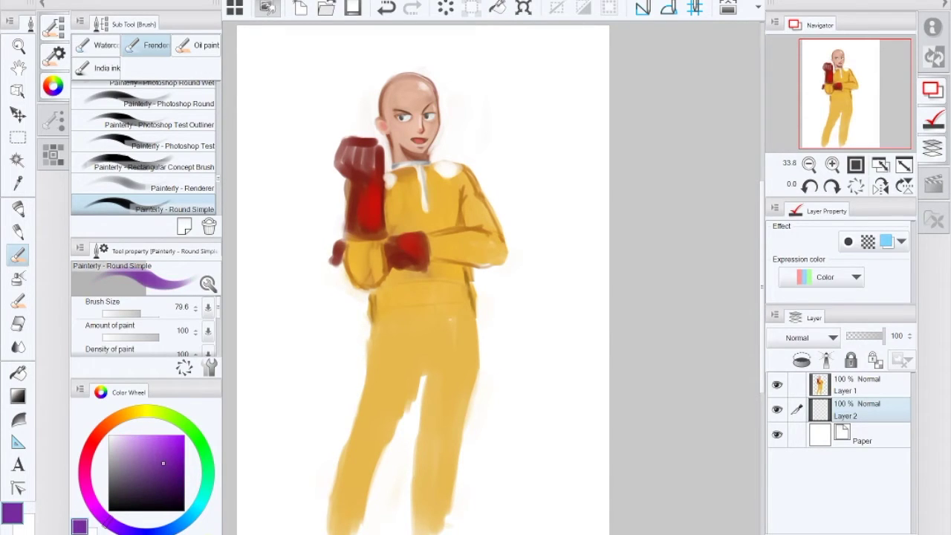
left_click(186, 520)
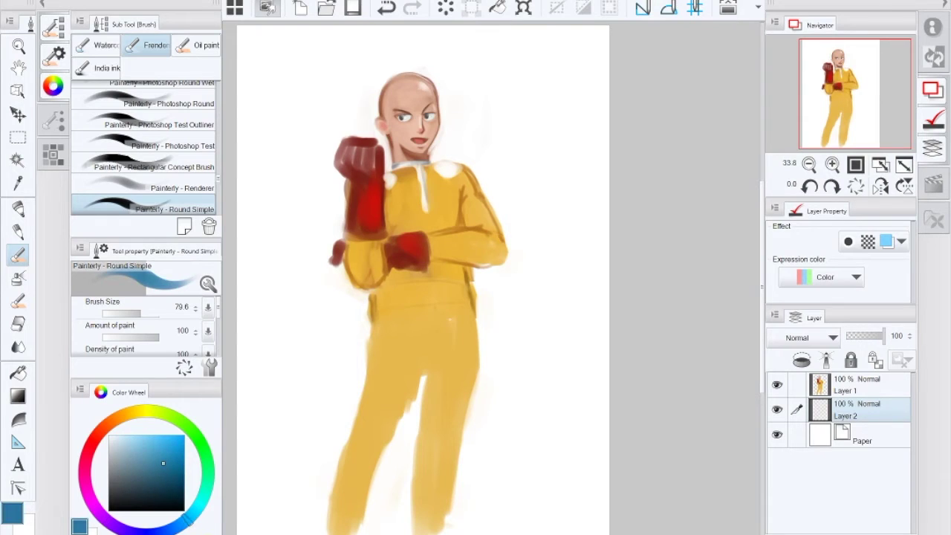
left_click(135, 450)
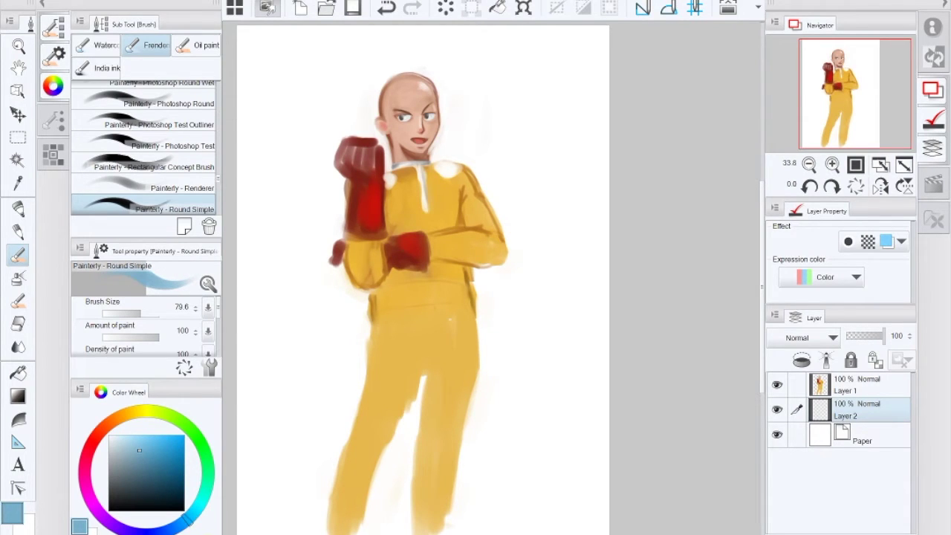
left_click(18, 371)
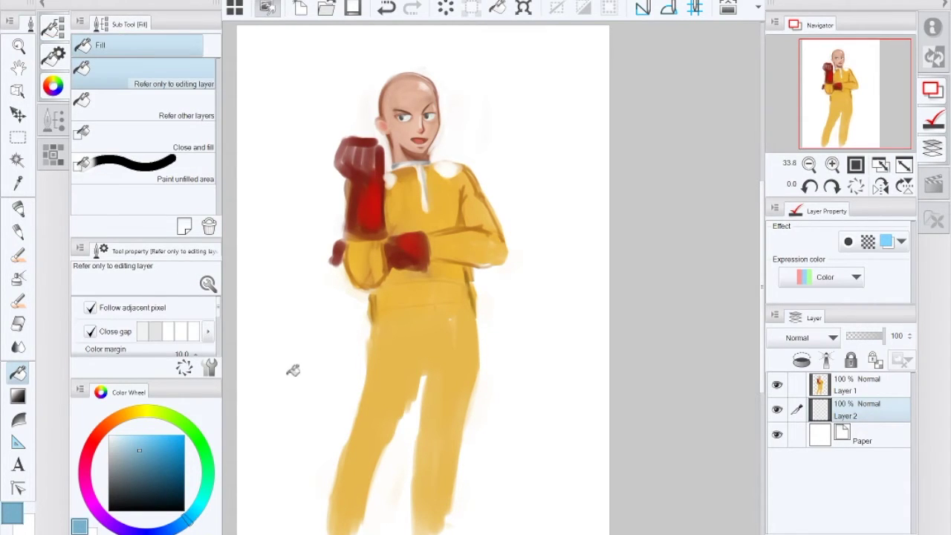
left_click(293, 370)
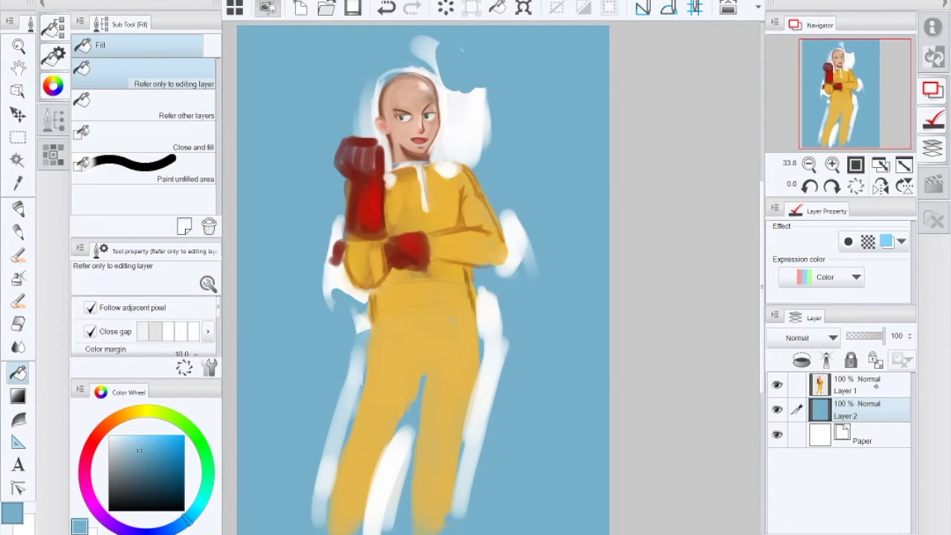
Step: On Layer 1, sketch a white cape outline flaring from behind both arms down to the thighs on either side
left_click(895, 386)
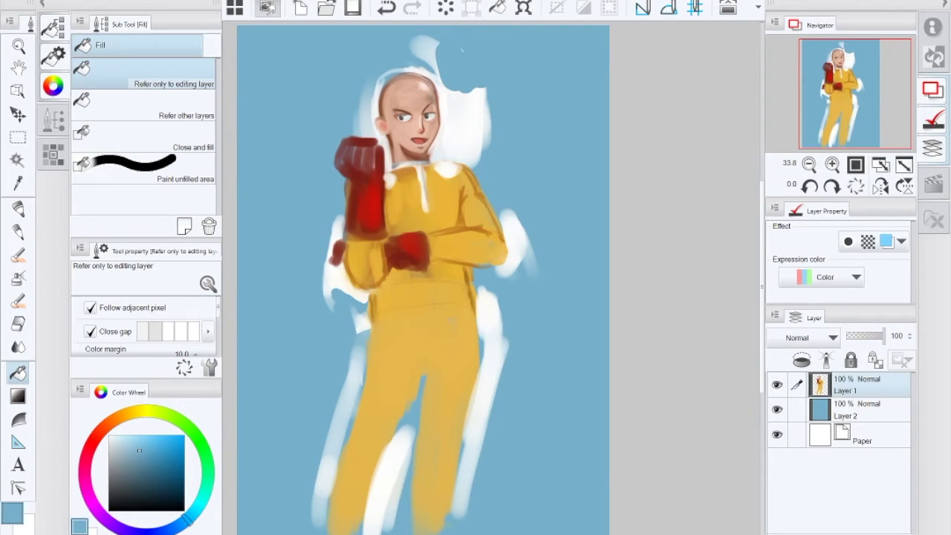
left_click(935, 115)
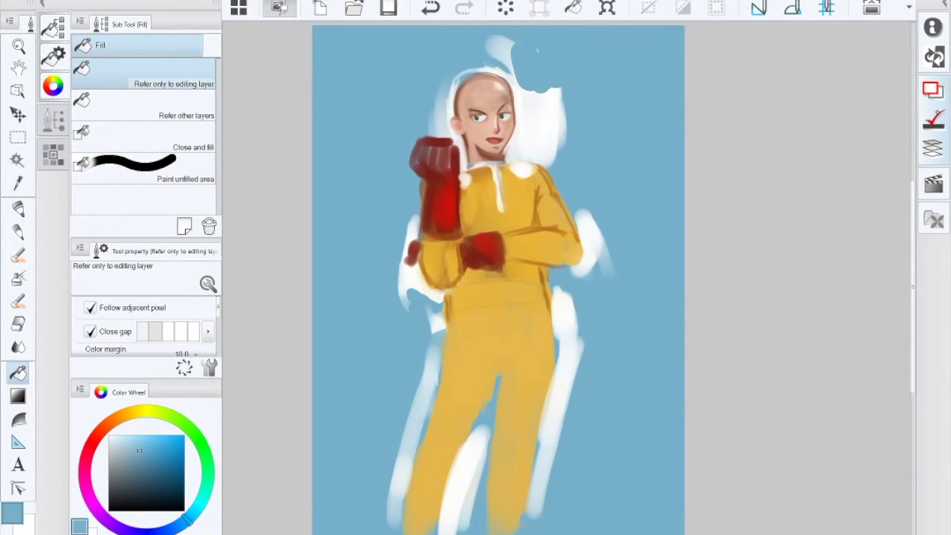
key("x")
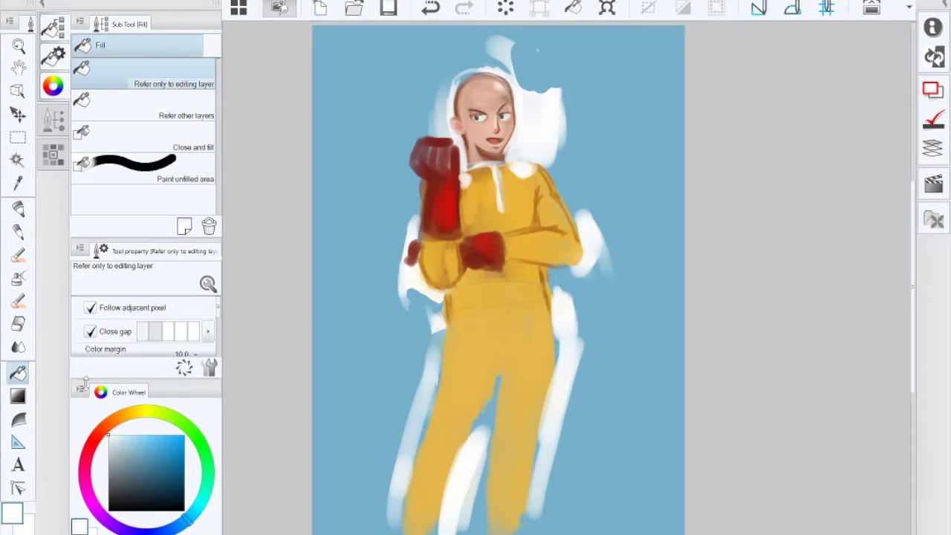
key("b")
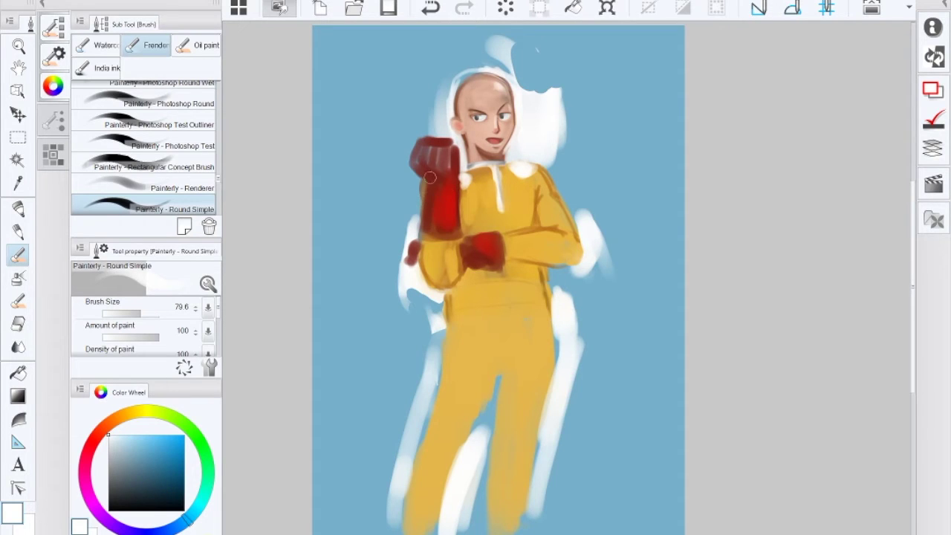
mouse_move(416, 199)
left_mouse_down()
mouse_move(356, 283)
mouse_move(328, 346)
left_mouse_up()
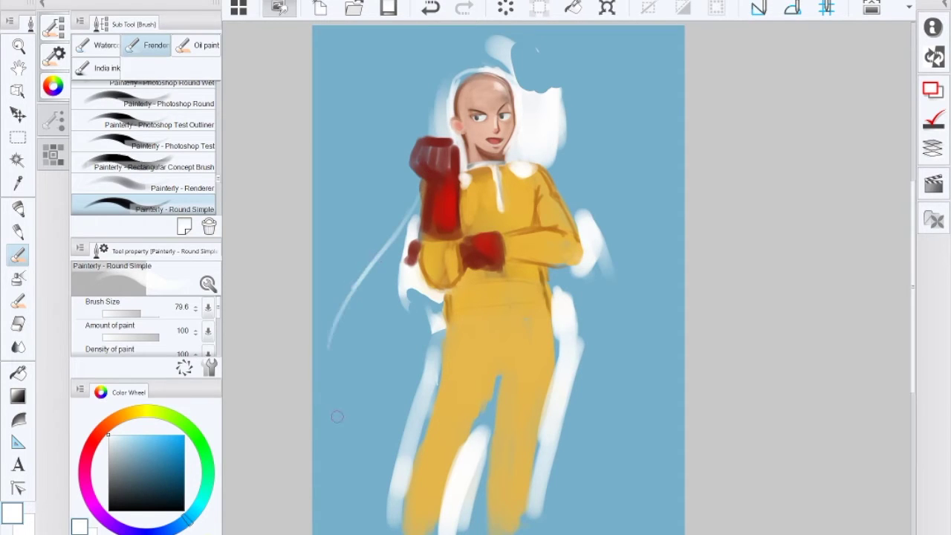
mouse_move(568, 194)
left_mouse_down()
mouse_move(631, 291)
mouse_move(634, 401)
left_mouse_up()
mouse_move(566, 407)
left_mouse_down()
mouse_move(660, 383)
mouse_move(676, 348)
left_mouse_up()
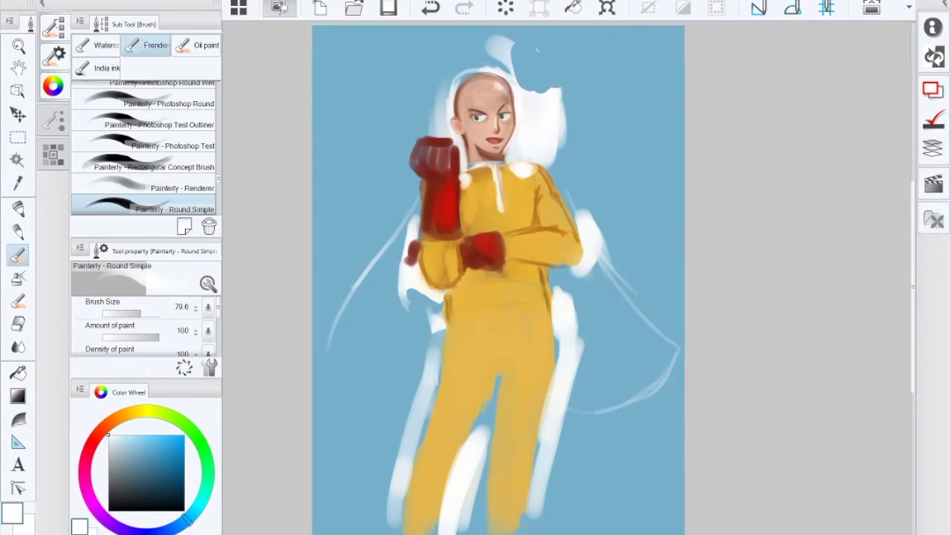
mouse_move(331, 336)
left_mouse_down()
mouse_move(308, 358)
mouse_move(309, 386)
mouse_move(423, 401)
left_mouse_up()
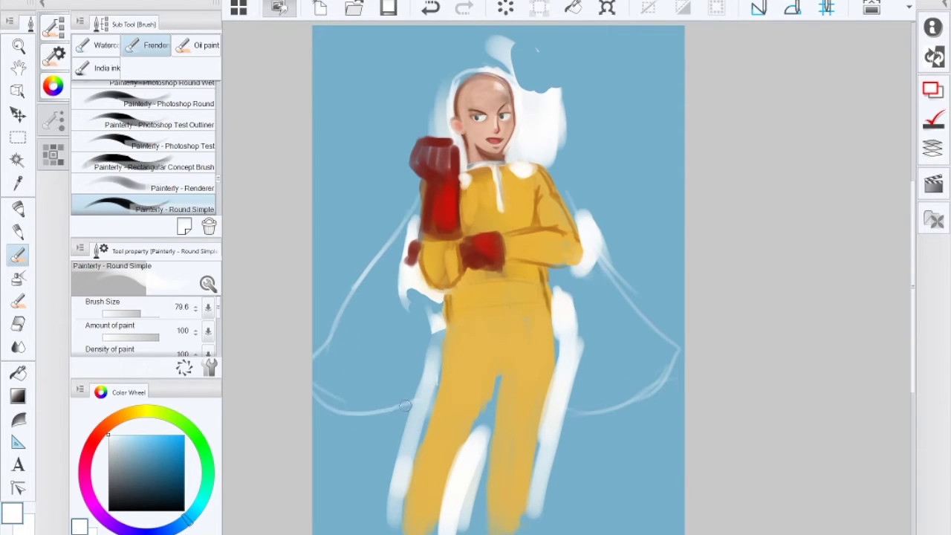
mouse_move(342, 400)
left_mouse_down()
mouse_move(413, 419)
mouse_move(356, 414)
mouse_move(313, 383)
left_mouse_up()
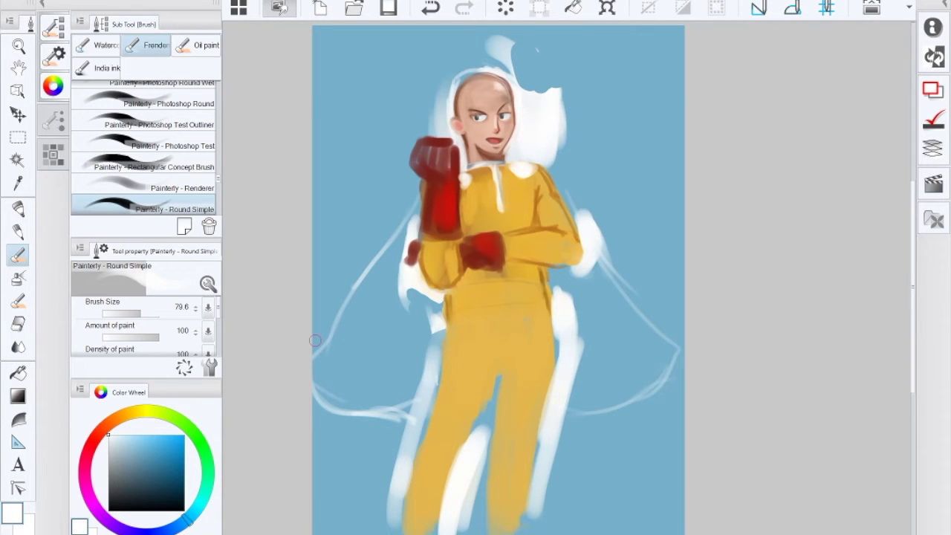
Step: Set the brush size to 271.7 and fill both sides of the cape with solid white
left_click_drag(140, 314, 148, 313)
mouse_move(360, 367)
left_mouse_down()
mouse_move(363, 339)
mouse_move(339, 395)
mouse_move(321, 372)
mouse_move(349, 312)
mouse_move(315, 342)
mouse_move(357, 305)
mouse_move(361, 361)
mouse_move(391, 347)
mouse_move(394, 267)
mouse_move(396, 282)
mouse_move(364, 349)
mouse_move(343, 358)
mouse_move(329, 389)
mouse_move(342, 400)
mouse_move(388, 396)
mouse_move(388, 384)
mouse_move(404, 384)
mouse_move(414, 397)
mouse_move(416, 309)
mouse_move(422, 391)
mouse_move(438, 312)
mouse_move(416, 401)
mouse_move(439, 324)
mouse_move(401, 297)
mouse_move(405, 234)
mouse_move(340, 308)
mouse_move(296, 312)
mouse_move(310, 320)
mouse_move(304, 308)
mouse_move(319, 334)
left_mouse_up()
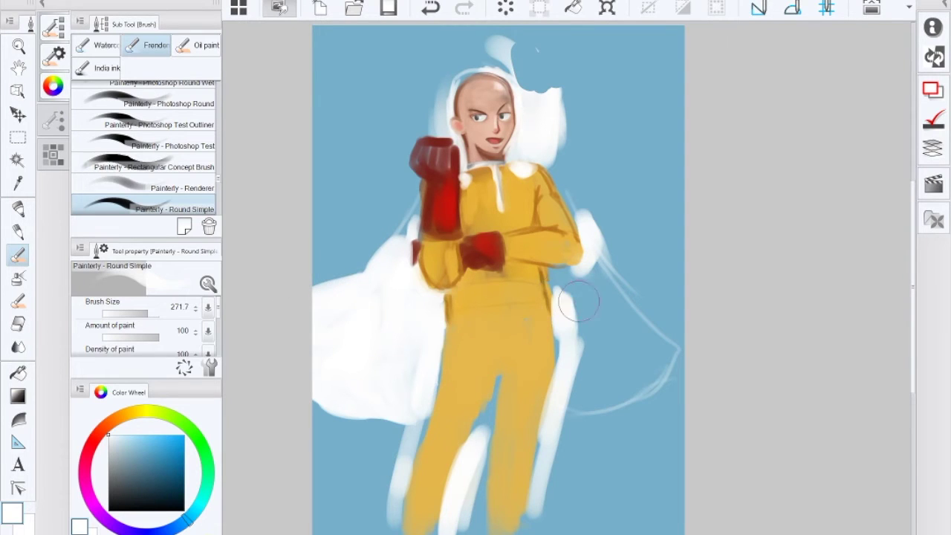
mouse_move(438, 384)
left_mouse_down()
mouse_move(427, 305)
mouse_move(393, 272)
mouse_move(406, 229)
mouse_move(399, 279)
mouse_move(415, 205)
mouse_move(373, 270)
mouse_move(330, 297)
left_mouse_up()
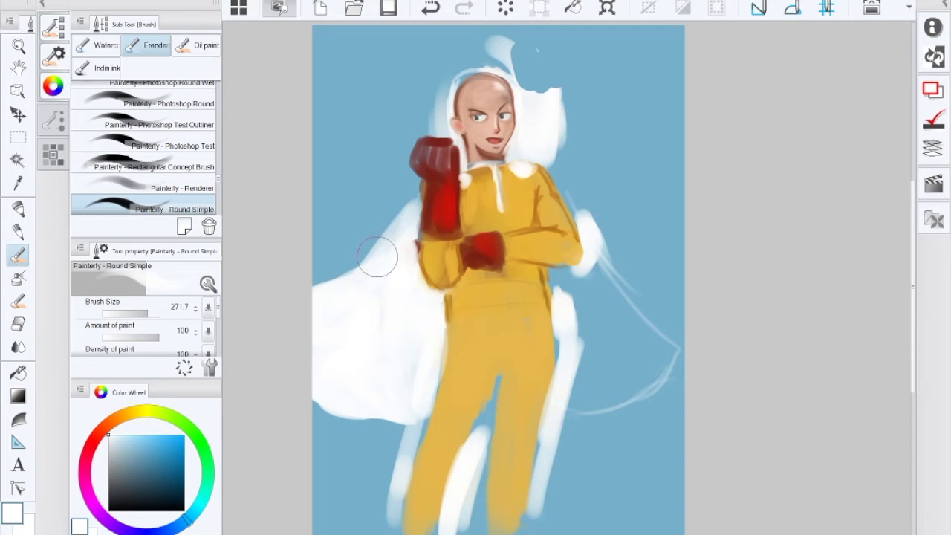
left_click_drag(582, 241, 584, 256)
mouse_move(578, 312)
left_mouse_down()
mouse_move(552, 280)
mouse_move(558, 288)
mouse_move(554, 277)
mouse_move(578, 274)
mouse_move(575, 305)
mouse_move(617, 329)
mouse_move(593, 270)
mouse_move(663, 349)
mouse_move(577, 370)
mouse_move(570, 348)
mouse_move(598, 392)
mouse_move(557, 411)
mouse_move(637, 382)
mouse_move(587, 387)
mouse_move(589, 346)
mouse_move(620, 382)
mouse_move(612, 341)
mouse_move(649, 371)
mouse_move(633, 337)
mouse_move(598, 396)
mouse_move(633, 390)
mouse_move(667, 362)
mouse_move(627, 392)
mouse_move(653, 373)
mouse_move(631, 318)
mouse_move(674, 345)
mouse_move(664, 345)
mouse_move(651, 376)
mouse_move(643, 342)
left_mouse_up()
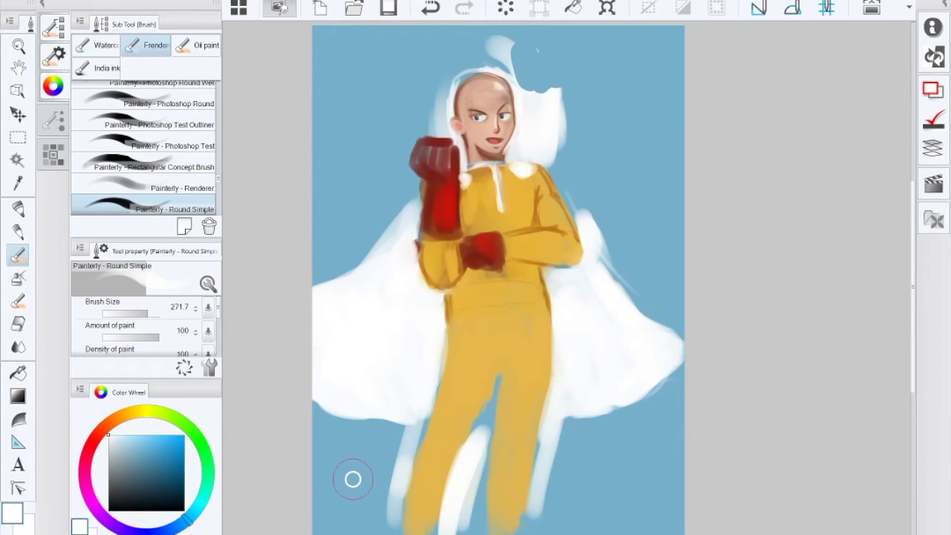
Step: Erase the leftover white between the legs and along their outer sides with the Hard eraser at size 233.1
key("e")
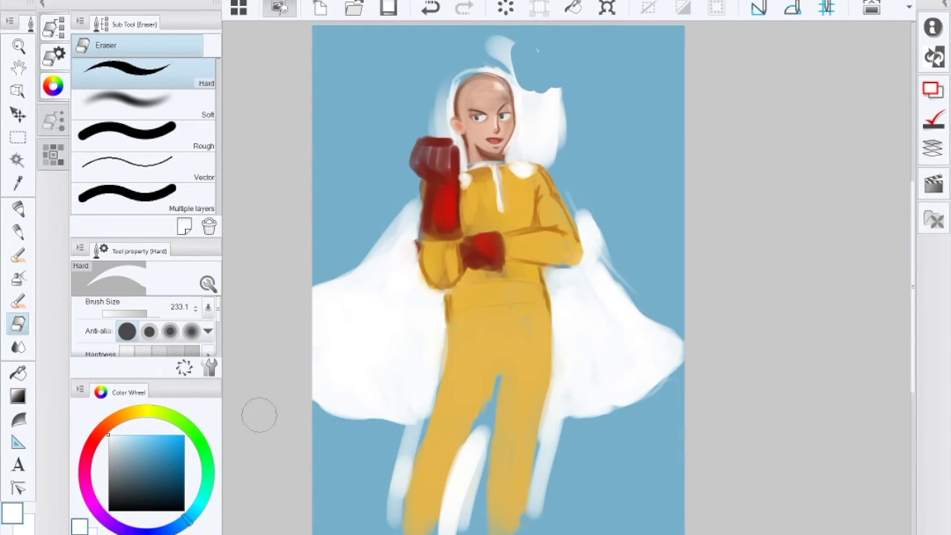
mouse_move(461, 518)
left_mouse_down()
mouse_move(459, 480)
mouse_move(442, 527)
mouse_move(471, 468)
mouse_move(473, 491)
mouse_move(487, 424)
mouse_move(470, 439)
mouse_move(450, 504)
mouse_move(466, 447)
mouse_move(433, 524)
left_mouse_up()
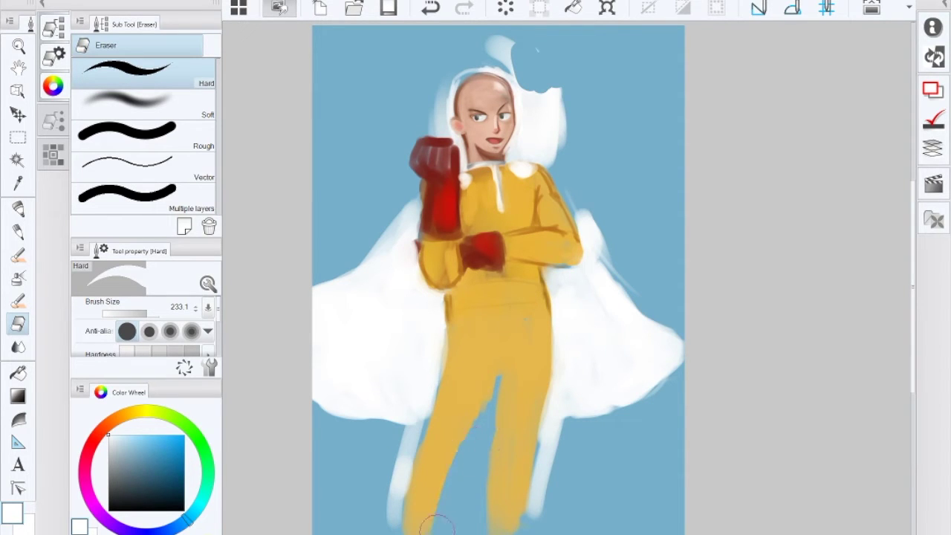
mouse_move(533, 503)
left_mouse_down()
mouse_move(561, 440)
mouse_move(542, 475)
mouse_move(539, 452)
mouse_move(561, 416)
left_mouse_up()
mouse_move(390, 520)
left_mouse_down()
mouse_move(401, 466)
mouse_move(400, 481)
mouse_move(402, 435)
mouse_move(415, 431)
mouse_move(389, 523)
mouse_move(394, 487)
left_mouse_up()
Step: Erase the leftover white patches around the head and tidy the cape's upper edge beside the bent elbow
mouse_move(537, 152)
left_mouse_down()
mouse_move(549, 156)
mouse_move(529, 153)
mouse_move(512, 165)
mouse_move(532, 96)
mouse_move(544, 104)
mouse_move(520, 88)
mouse_move(516, 55)
mouse_move(497, 47)
mouse_move(509, 42)
mouse_move(558, 141)
mouse_move(546, 134)
left_mouse_up()
mouse_move(586, 216)
left_mouse_down()
mouse_move(597, 239)
mouse_move(609, 236)
mouse_move(617, 264)
mouse_move(608, 255)
mouse_move(630, 301)
left_mouse_up()
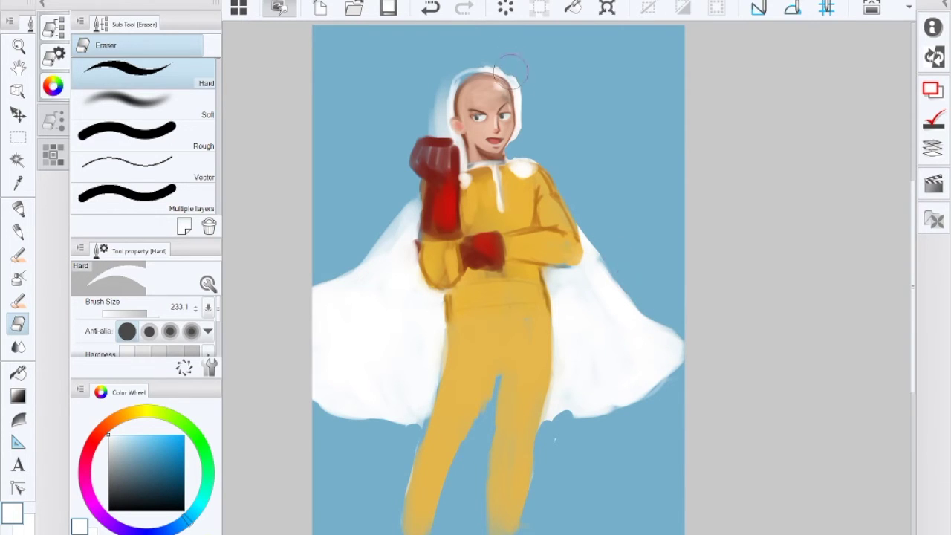
mouse_move(431, 127)
left_mouse_down()
mouse_move(433, 99)
mouse_move(481, 57)
mouse_move(445, 86)
mouse_move(439, 129)
left_mouse_up()
key("ctrl+z")
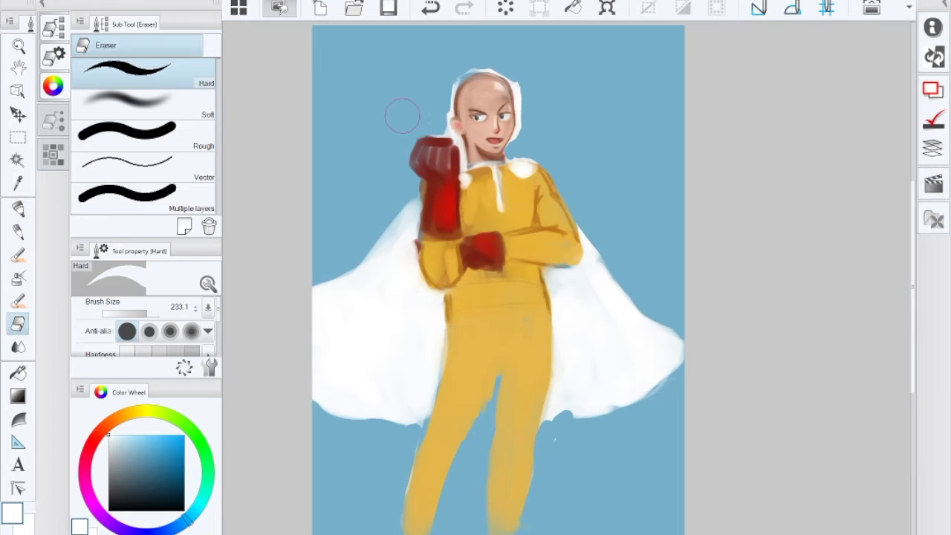
left_click_drag(533, 92, 531, 86)
Step: With the white brush at size 58.5, paint the cape visible between the thighs and patch its hem beside both legs
left_click(18, 254)
left_click(139, 314)
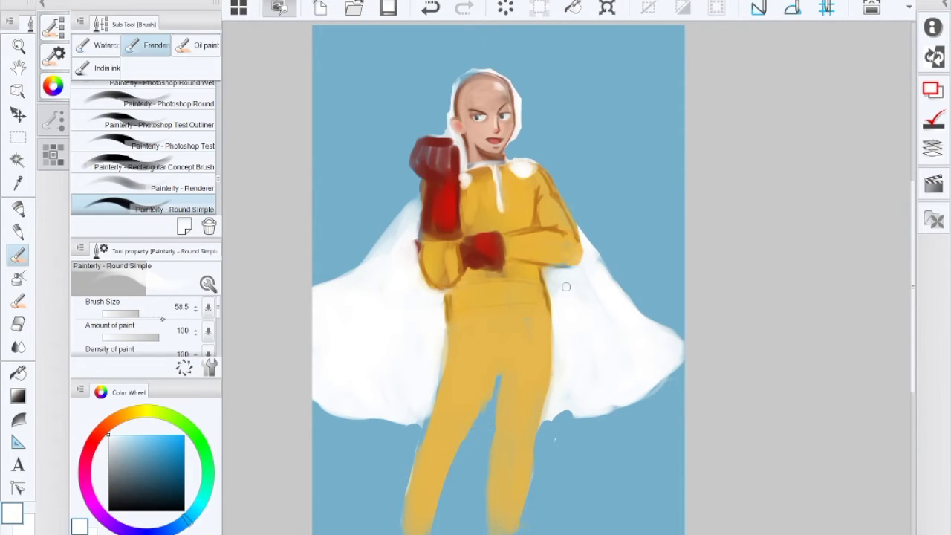
mouse_move(487, 406)
left_mouse_down()
mouse_move(497, 379)
mouse_move(493, 410)
mouse_move(497, 383)
mouse_move(488, 413)
left_mouse_up()
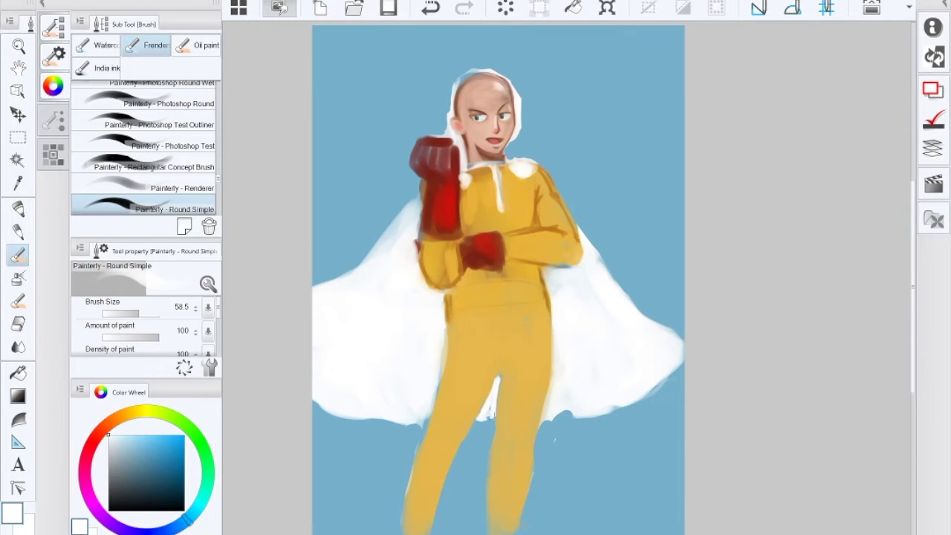
left_click_drag(491, 420, 494, 394)
mouse_move(431, 401)
left_mouse_down()
mouse_move(440, 368)
mouse_move(424, 399)
left_mouse_up()
left_click_drag(568, 410, 573, 411)
Step: Set the brush size to 126.1 and reshape the cape's hem and outer edge on the bent elbow's side
left_click(143, 313)
mouse_move(566, 414)
left_mouse_down()
mouse_move(602, 402)
mouse_move(610, 407)
mouse_move(563, 412)
mouse_move(609, 410)
mouse_move(642, 351)
mouse_move(651, 385)
left_mouse_up()
left_click_drag(630, 305, 669, 328)
mouse_move(609, 276)
left_mouse_down()
mouse_move(658, 317)
mouse_move(614, 287)
mouse_move(639, 317)
left_mouse_up()
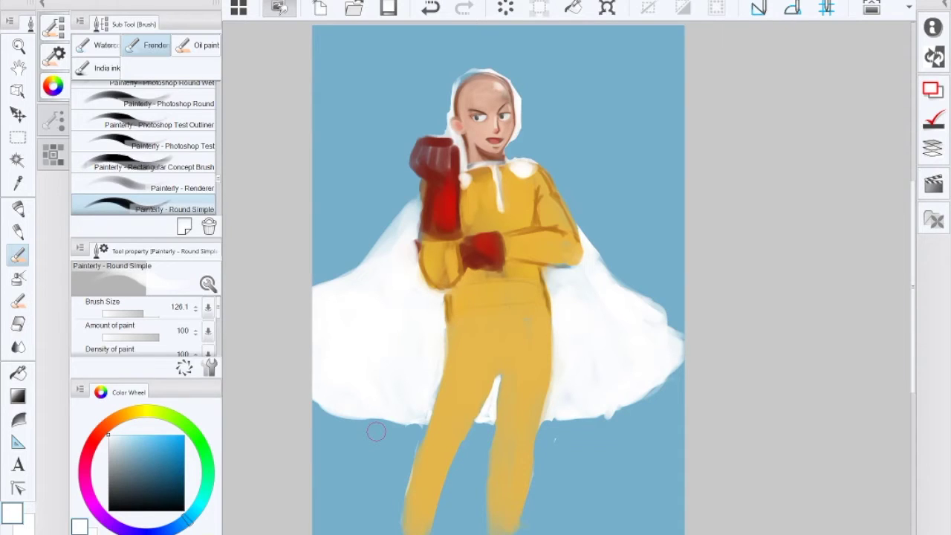
Step: Extend the white cape hem lower beneath the raised fist and down between the legs
mouse_move(326, 400)
left_mouse_down()
mouse_move(362, 424)
mouse_move(318, 400)
mouse_move(383, 420)
left_mouse_up()
mouse_move(380, 428)
left_mouse_down()
mouse_move(343, 410)
mouse_move(375, 432)
mouse_move(353, 427)
mouse_move(333, 410)
mouse_move(379, 438)
mouse_move(425, 429)
mouse_move(417, 443)
mouse_move(378, 432)
mouse_move(401, 449)
mouse_move(409, 448)
mouse_move(328, 406)
left_mouse_up()
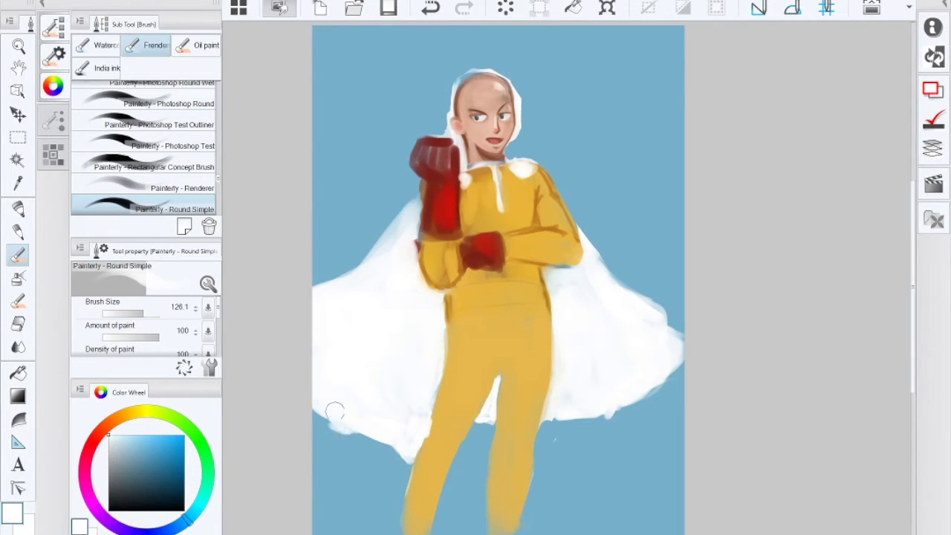
mouse_move(478, 465)
left_mouse_down()
mouse_move(472, 431)
mouse_move(482, 421)
mouse_move(473, 459)
mouse_move(491, 419)
mouse_move(472, 444)
left_mouse_up()
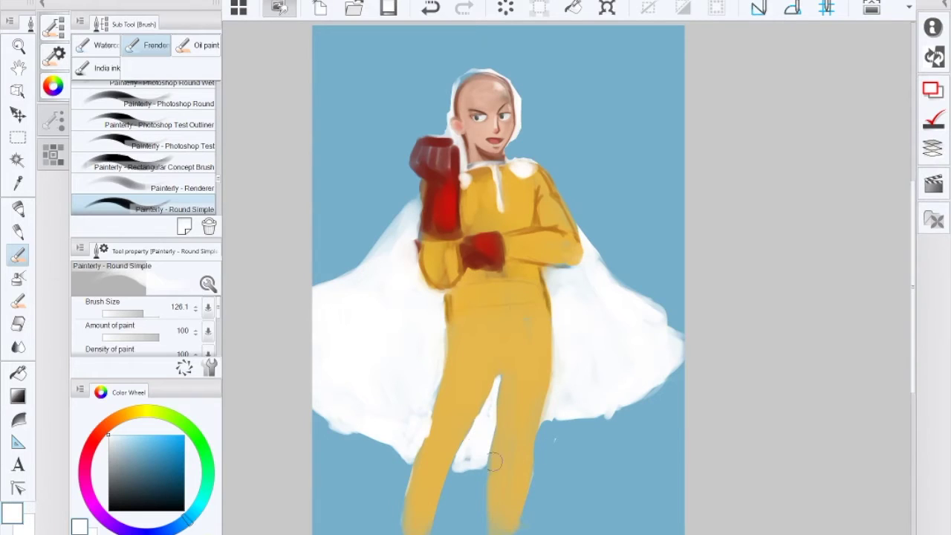
Step: Set the brush size to 316.8 and extend the white cape lower and fuller on the bent elbow's side
mouse_move(539, 458)
left_mouse_down()
mouse_move(624, 444)
mouse_move(668, 423)
mouse_move(581, 444)
mouse_move(550, 442)
mouse_move(551, 421)
mouse_move(539, 453)
mouse_move(555, 439)
mouse_move(567, 393)
mouse_move(445, 347)
mouse_move(566, 287)
mouse_move(399, 361)
mouse_move(586, 430)
mouse_move(558, 437)
mouse_move(582, 439)
mouse_move(653, 419)
mouse_move(622, 425)
mouse_move(621, 409)
mouse_move(595, 423)
mouse_move(664, 378)
mouse_move(685, 380)
mouse_move(665, 338)
left_mouse_up()
left_click(150, 314)
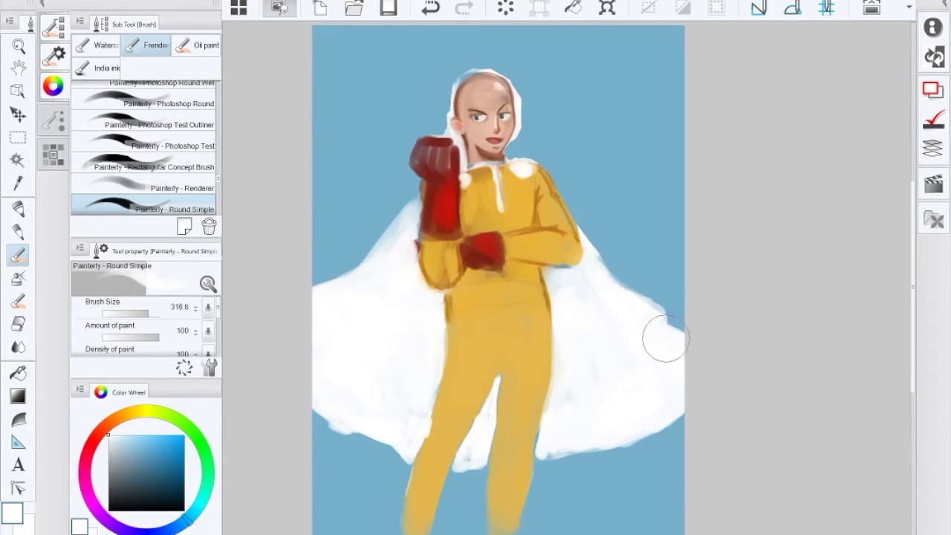
mouse_move(542, 444)
left_mouse_down()
mouse_move(562, 381)
mouse_move(582, 413)
left_mouse_up()
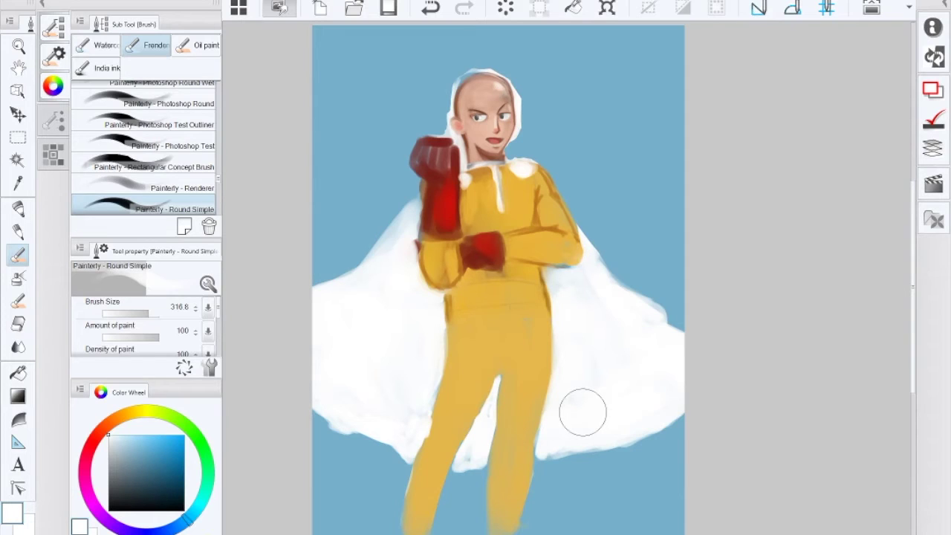
mouse_move(558, 286)
left_mouse_down()
mouse_move(570, 284)
mouse_move(564, 291)
mouse_move(559, 273)
left_mouse_up()
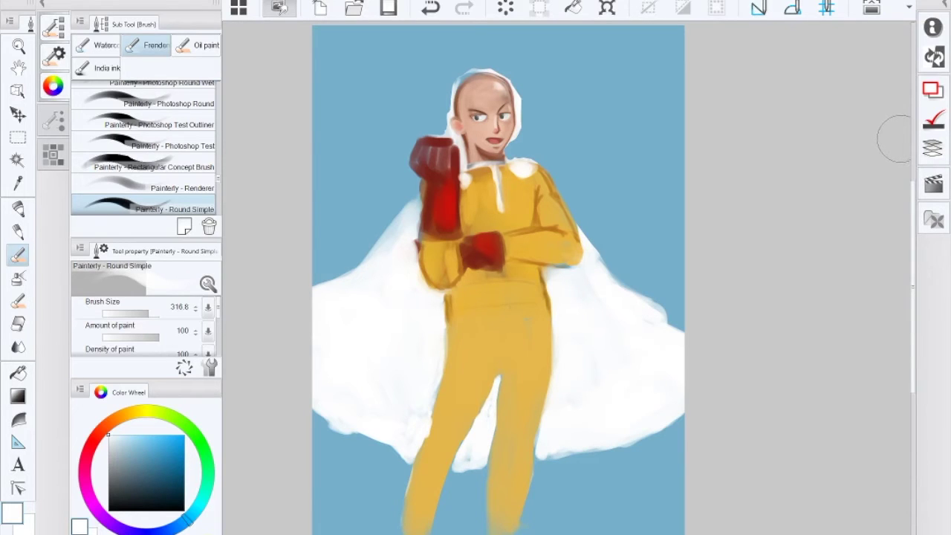
Step: Merge Layer 1 with the figure into the blue background layer below it
left_click(933, 147)
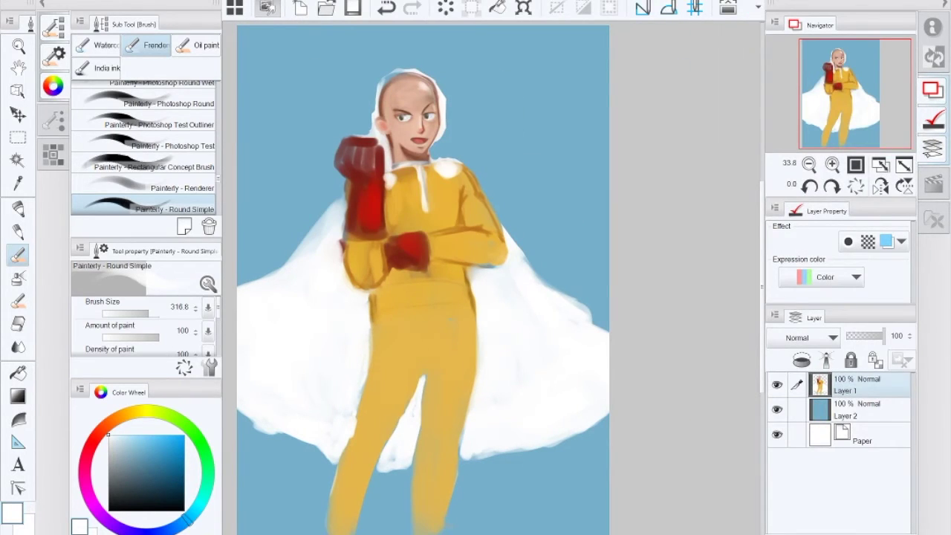
left_click(63, 0)
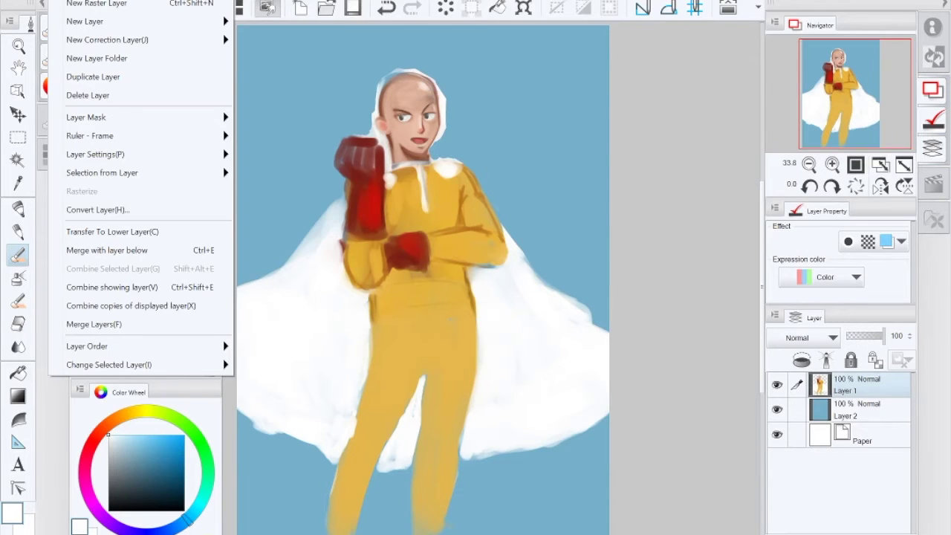
key("ctrl+e")
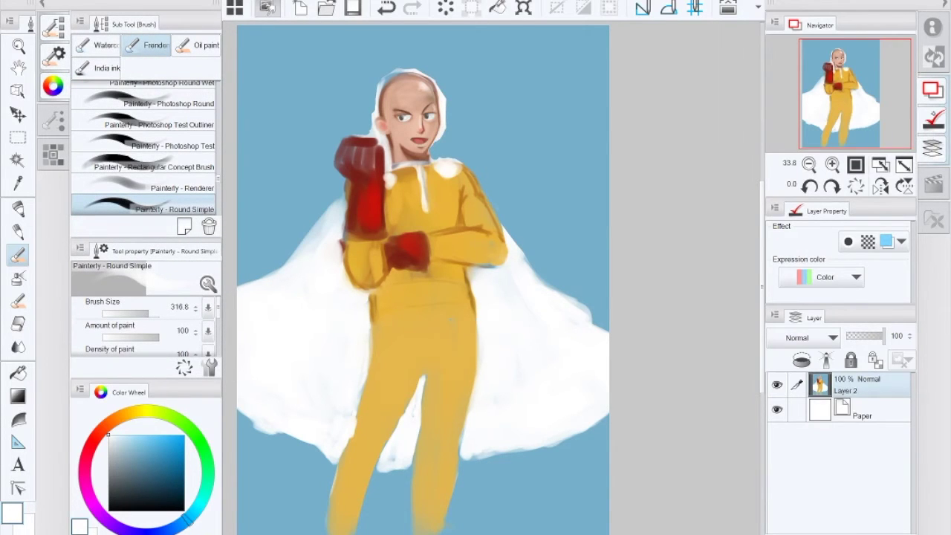
left_click(934, 117)
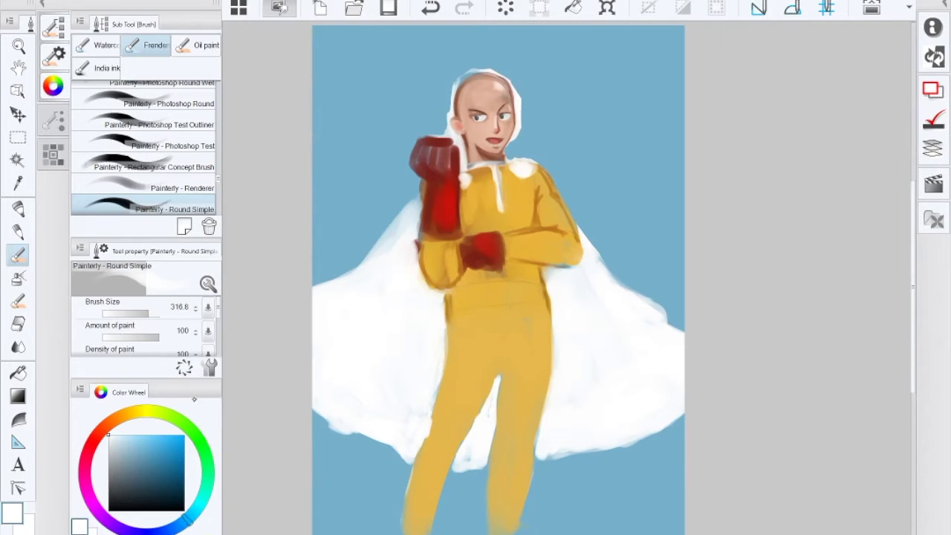
Step: Set the brush size to 126.1 and dab a round white pull at the end of the collar's zipper line
left_click_drag(149, 307, 142, 306)
left_click(501, 212)
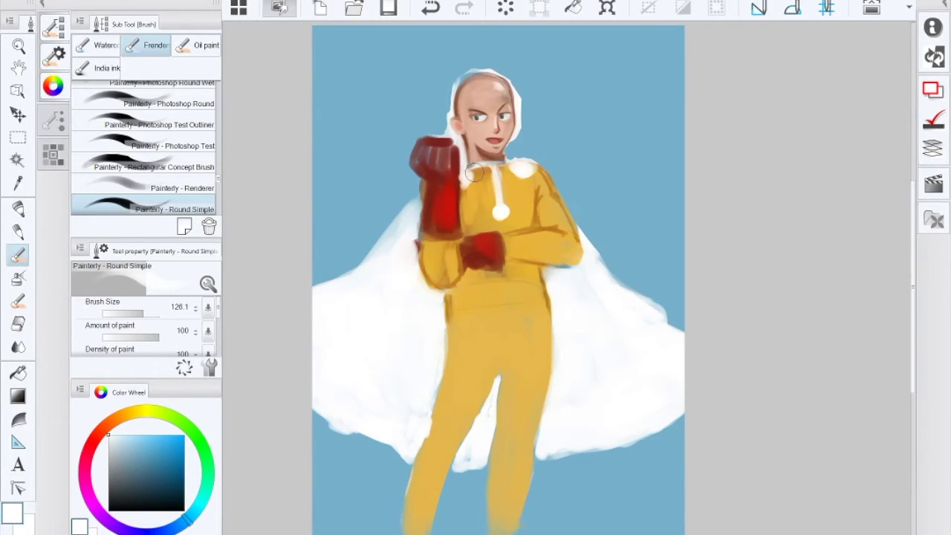
Step: Set the brush size to 316.8 and paint large white clouds on both sides of the head and along the sky's upper edge
left_click_drag(586, 148, 592, 121)
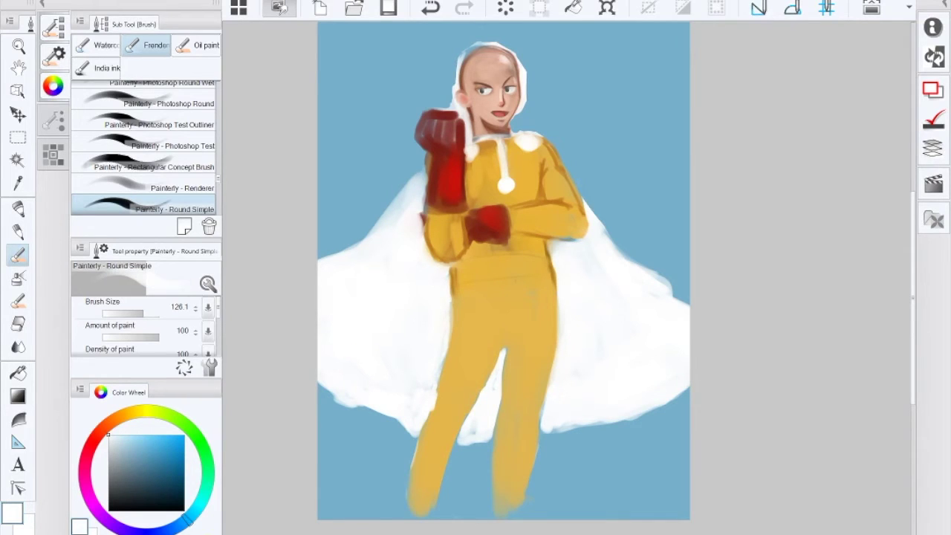
left_click(148, 313)
left_click(153, 313)
left_click(148, 313)
mouse_move(594, 89)
left_mouse_down()
mouse_move(679, 76)
mouse_move(673, 94)
mouse_move(631, 102)
mouse_move(691, 135)
mouse_move(611, 92)
mouse_move(620, 69)
mouse_move(672, 40)
mouse_move(685, 78)
mouse_move(641, 112)
mouse_move(696, 134)
mouse_move(728, 131)
mouse_move(717, 140)
mouse_move(658, 54)
mouse_move(696, 139)
mouse_move(653, 131)
mouse_move(692, 157)
mouse_move(721, 228)
mouse_move(740, 148)
left_mouse_up()
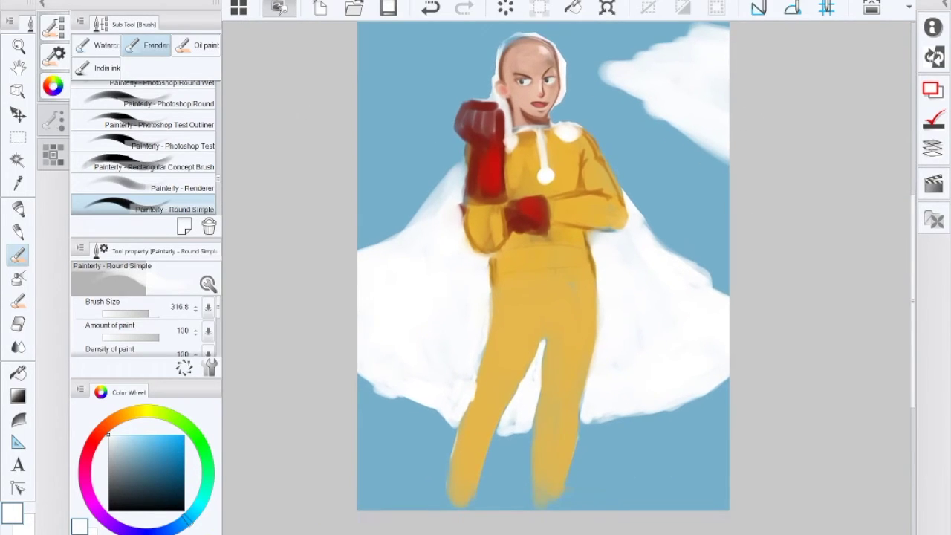
mouse_move(348, 178)
left_mouse_down()
mouse_move(399, 137)
mouse_move(400, 111)
mouse_move(350, 129)
mouse_move(419, 73)
mouse_move(416, 96)
mouse_move(349, 99)
mouse_move(364, 85)
mouse_move(343, 75)
mouse_move(354, 102)
mouse_move(434, 90)
mouse_move(439, 205)
mouse_move(491, 187)
mouse_move(426, 193)
mouse_move(464, 194)
mouse_move(451, 200)
mouse_move(384, 184)
mouse_move(481, 190)
mouse_move(441, 235)
mouse_move(431, 173)
mouse_move(380, 162)
mouse_move(414, 128)
left_mouse_up()
mouse_move(577, 139)
left_mouse_down()
mouse_move(538, 126)
mouse_move(575, 144)
mouse_move(621, 149)
mouse_move(639, 146)
mouse_move(607, 139)
mouse_move(610, 123)
mouse_move(616, 144)
mouse_move(583, 143)
mouse_move(657, 141)
mouse_move(682, 137)
mouse_move(663, 123)
mouse_move(714, 130)
mouse_move(764, 116)
mouse_move(776, 148)
mouse_move(736, 121)
left_mouse_up()
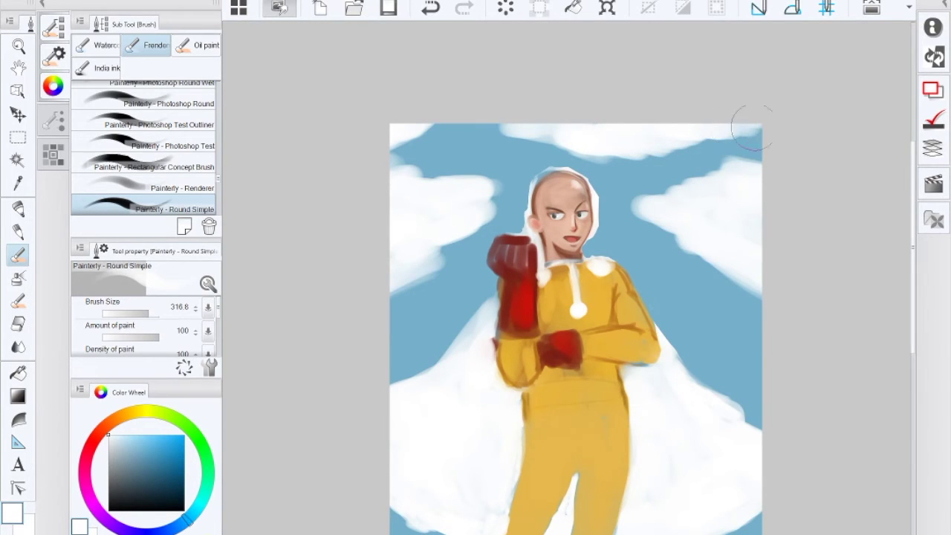
mouse_move(761, 302)
left_mouse_down()
mouse_move(729, 280)
mouse_move(758, 297)
mouse_move(782, 333)
left_mouse_up()
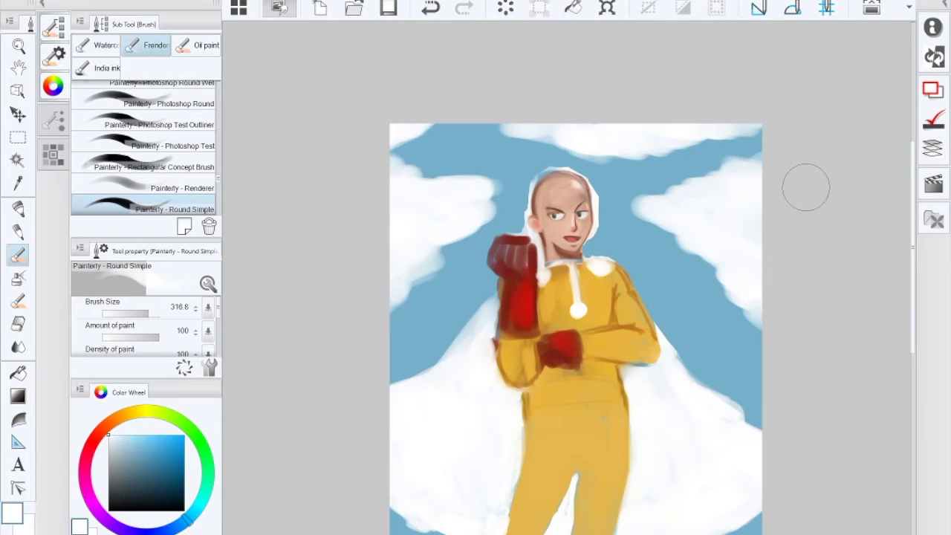
Step: Paint a brownish tone along the upper edge of the cloud on the bent elbow's side and brighten it with orange
left_click(119, 417)
left_click(154, 451)
left_click(161, 459)
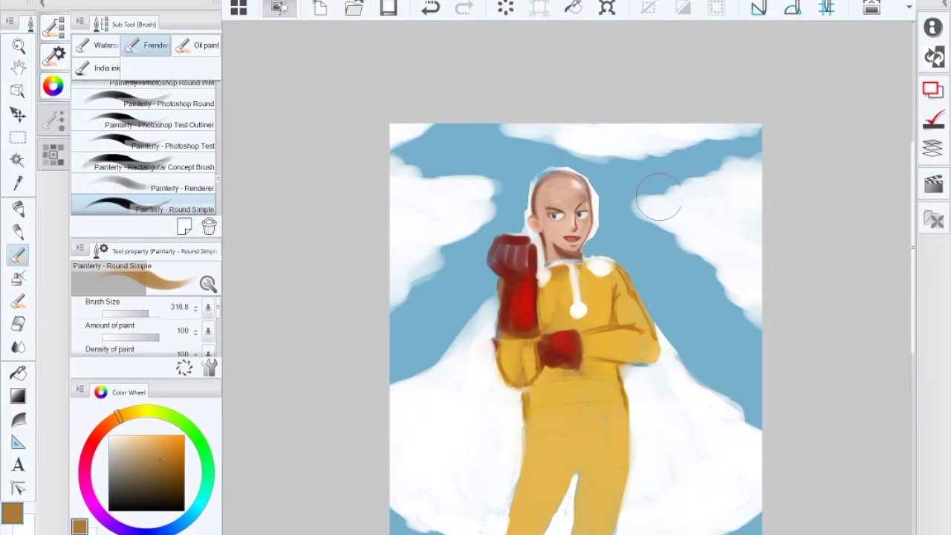
mouse_move(676, 201)
left_mouse_down()
mouse_move(696, 181)
mouse_move(777, 176)
left_mouse_up()
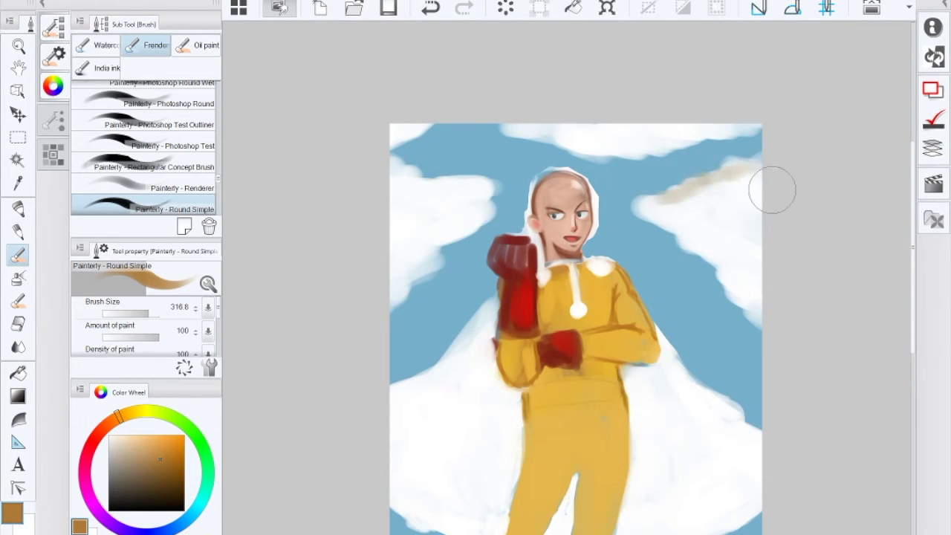
left_click(170, 439)
mouse_move(711, 191)
left_mouse_down()
mouse_move(747, 192)
mouse_move(741, 173)
mouse_move(769, 180)
mouse_move(755, 163)
mouse_move(705, 190)
mouse_move(759, 173)
mouse_move(719, 186)
mouse_move(762, 208)
mouse_move(664, 199)
mouse_move(738, 165)
left_mouse_up()
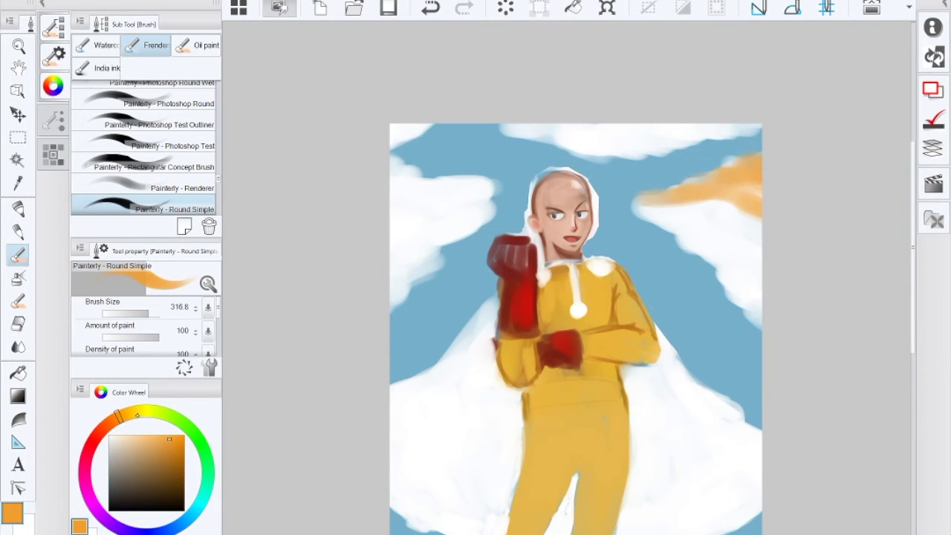
Step: Choose a pale cream yellow and glaze it over the orange cloud and the other clouds around the head
left_click(130, 413)
left_click(125, 435)
mouse_move(703, 192)
left_mouse_down()
mouse_move(762, 192)
mouse_move(735, 179)
mouse_move(696, 186)
mouse_move(749, 165)
mouse_move(757, 192)
mouse_move(743, 197)
mouse_move(674, 196)
mouse_move(716, 192)
mouse_move(714, 204)
mouse_move(742, 215)
mouse_move(731, 220)
mouse_move(765, 243)
mouse_move(701, 201)
mouse_move(658, 199)
mouse_move(725, 223)
mouse_move(729, 178)
mouse_move(750, 151)
mouse_move(718, 148)
mouse_move(691, 148)
left_mouse_up()
mouse_move(607, 146)
left_mouse_down()
mouse_move(665, 139)
mouse_move(639, 130)
mouse_move(641, 123)
mouse_move(697, 132)
left_mouse_up()
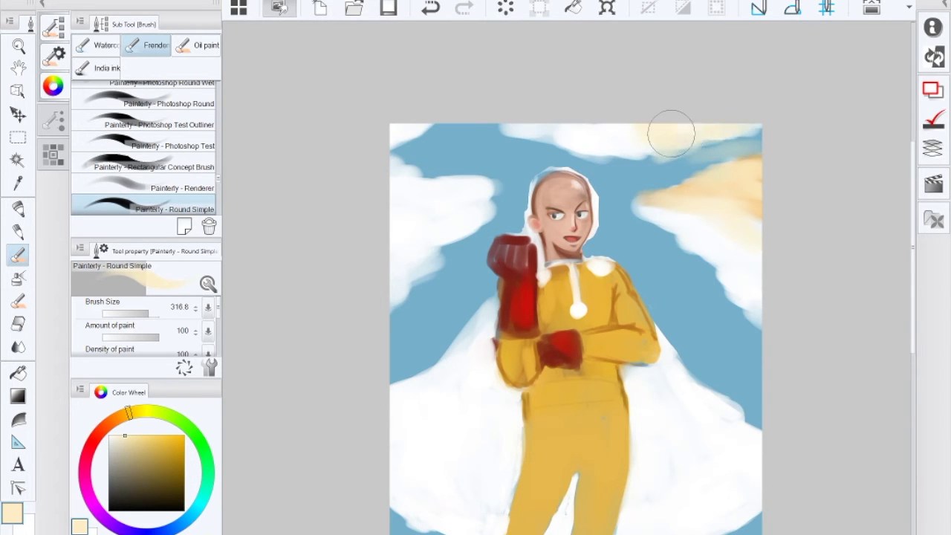
left_click_drag(418, 117, 400, 126)
mouse_move(422, 164)
left_mouse_down()
mouse_move(397, 167)
mouse_move(469, 200)
mouse_move(408, 200)
mouse_move(444, 188)
mouse_move(481, 206)
mouse_move(451, 235)
mouse_move(455, 216)
mouse_move(444, 246)
mouse_move(477, 199)
mouse_move(467, 188)
mouse_move(387, 200)
mouse_move(459, 201)
left_mouse_up()
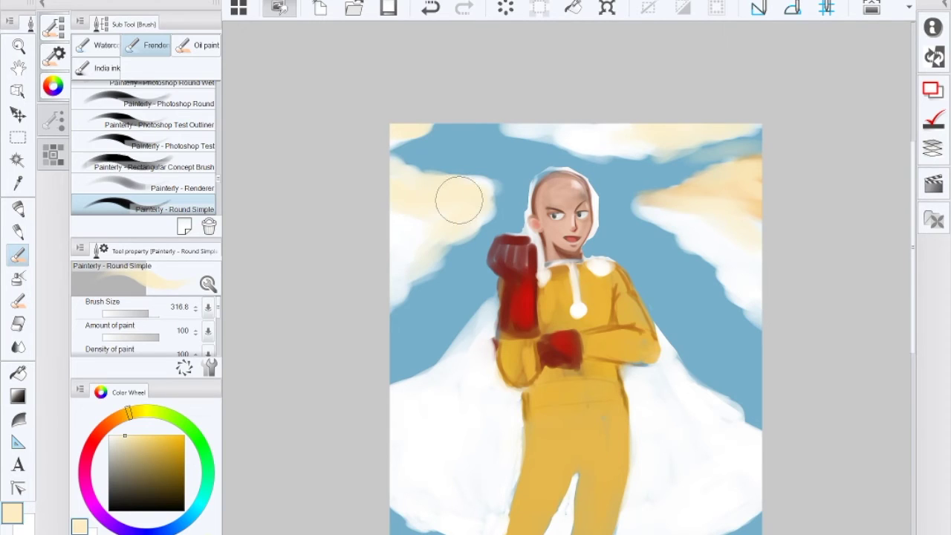
mouse_move(459, 199)
left_mouse_down()
mouse_move(469, 195)
mouse_move(423, 184)
left_mouse_up()
scroll(424, 185, "down", 3)
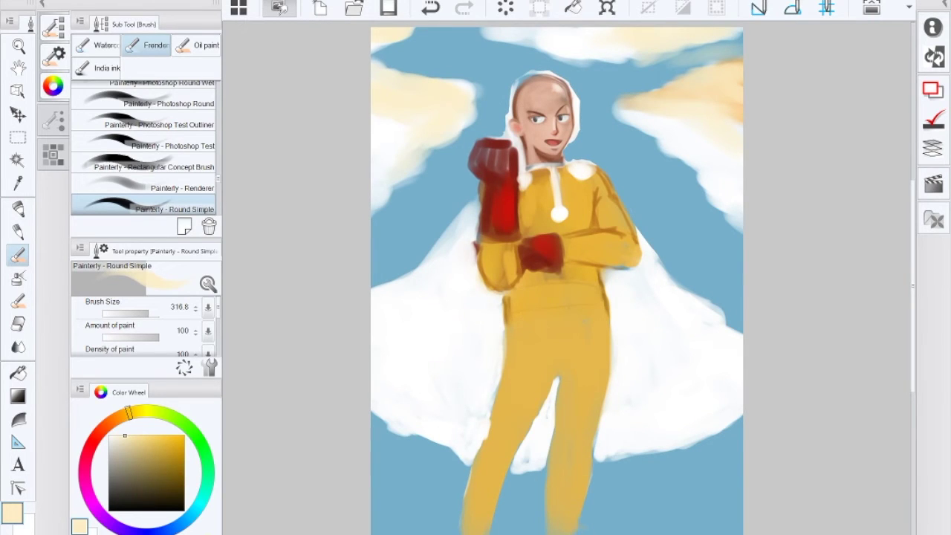
Step: Choose a muted greyish purple and paint soft fold shadows on both sides of the cape
left_click(439, 349, "alt")
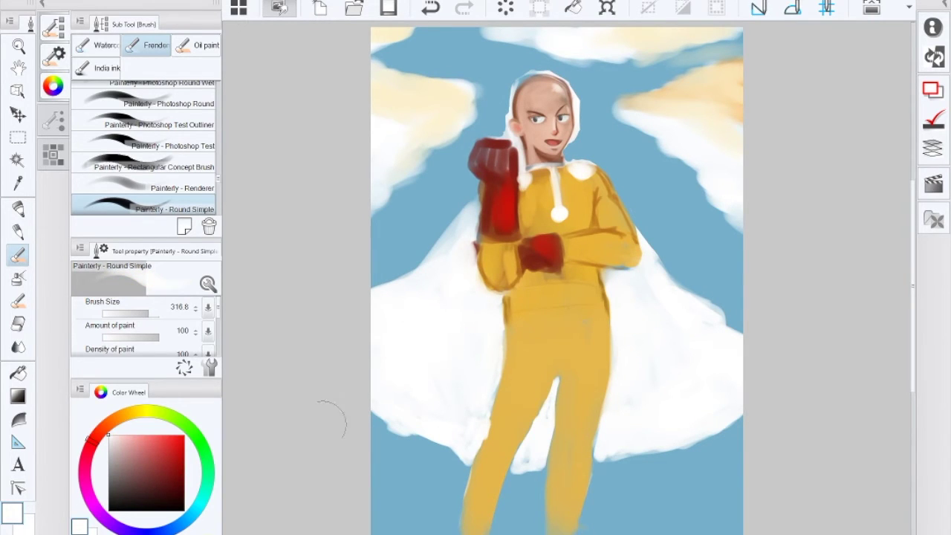
left_click(125, 463)
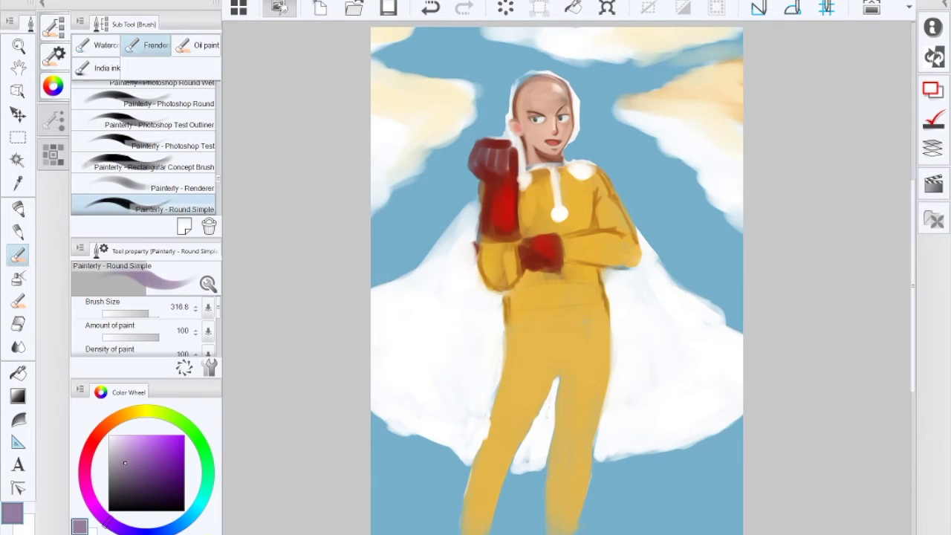
mouse_move(440, 424)
left_mouse_down()
mouse_move(392, 397)
mouse_move(401, 391)
mouse_move(391, 383)
mouse_move(443, 294)
mouse_move(413, 342)
mouse_move(454, 405)
mouse_move(459, 435)
mouse_move(465, 382)
mouse_move(455, 407)
mouse_move(461, 425)
mouse_move(475, 424)
mouse_move(491, 358)
mouse_move(488, 303)
mouse_move(451, 392)
mouse_move(433, 357)
mouse_move(459, 309)
mouse_move(461, 251)
left_mouse_up()
mouse_move(609, 410)
left_mouse_down()
mouse_move(619, 291)
mouse_move(603, 439)
mouse_move(671, 424)
mouse_move(660, 350)
left_mouse_up()
mouse_move(641, 311)
left_mouse_down()
mouse_move(679, 389)
mouse_move(650, 305)
left_mouse_up()
mouse_move(700, 331)
left_mouse_down()
mouse_move(715, 347)
mouse_move(707, 319)
mouse_move(678, 321)
left_mouse_up()
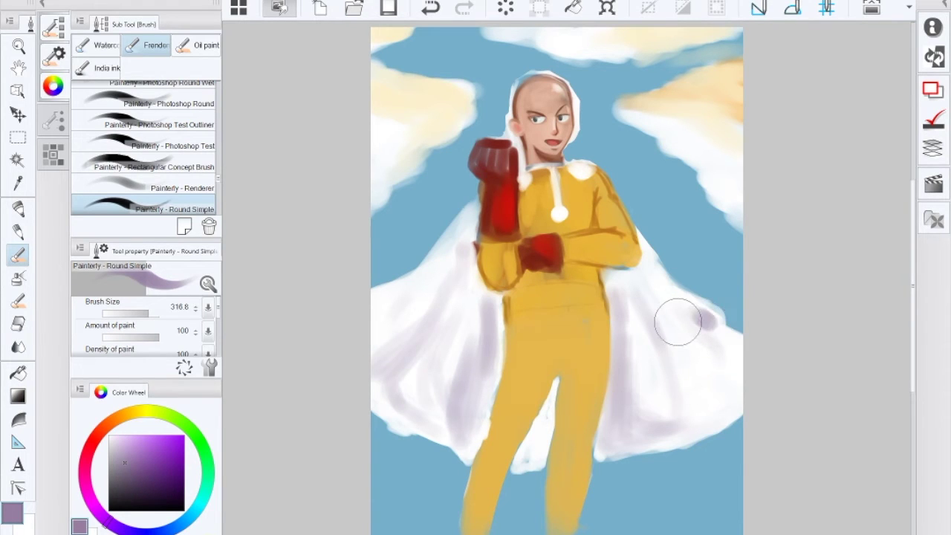
Step: Set the brush size to 116.8 and paint narrower purple folds radiating from the bent elbow to the cape's outer edge
left_click(139, 314)
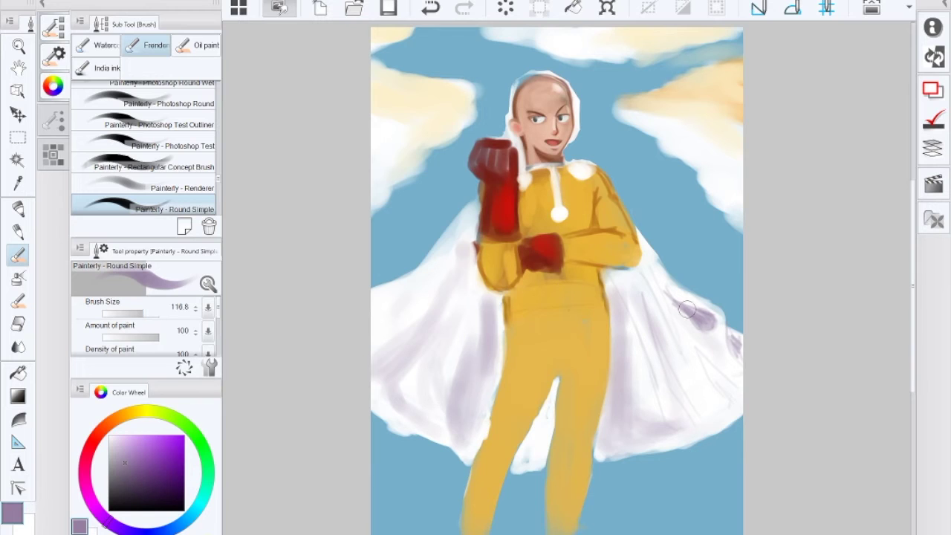
mouse_move(721, 392)
left_mouse_down()
mouse_move(704, 362)
mouse_move(726, 392)
mouse_move(709, 365)
mouse_move(745, 395)
mouse_move(739, 400)
mouse_move(692, 336)
left_mouse_up()
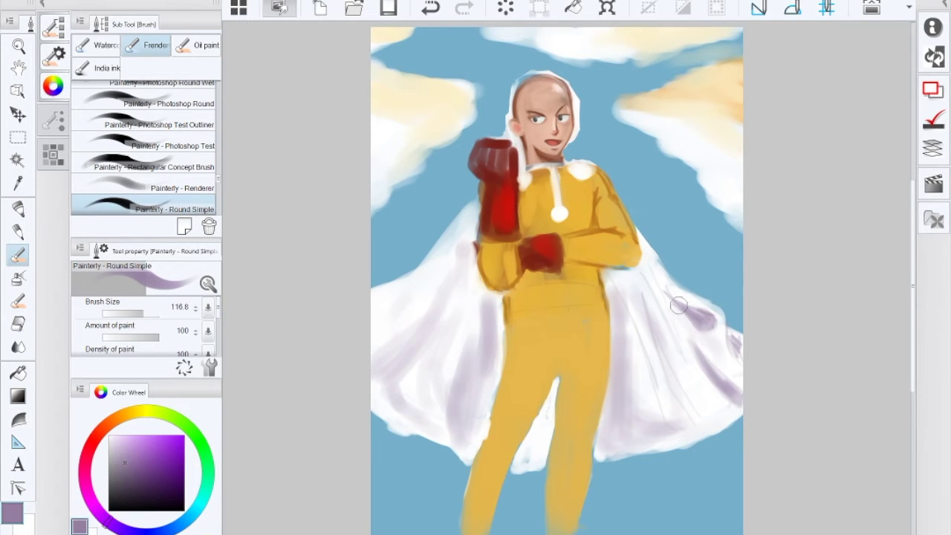
left_click_drag(711, 339, 677, 311)
mouse_move(638, 271)
left_mouse_down()
mouse_move(683, 350)
mouse_move(651, 265)
left_mouse_up()
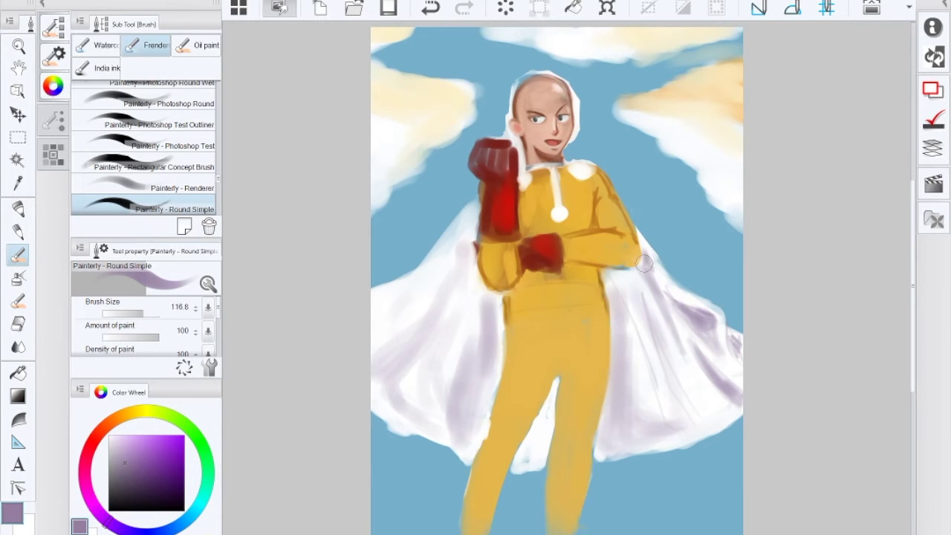
mouse_move(692, 420)
left_mouse_down()
mouse_move(658, 343)
mouse_move(707, 416)
mouse_move(665, 354)
left_mouse_up()
mouse_move(699, 411)
left_mouse_down()
mouse_move(679, 377)
mouse_move(722, 412)
mouse_move(692, 395)
mouse_move(698, 415)
mouse_move(648, 303)
mouse_move(670, 373)
mouse_move(708, 416)
left_mouse_up()
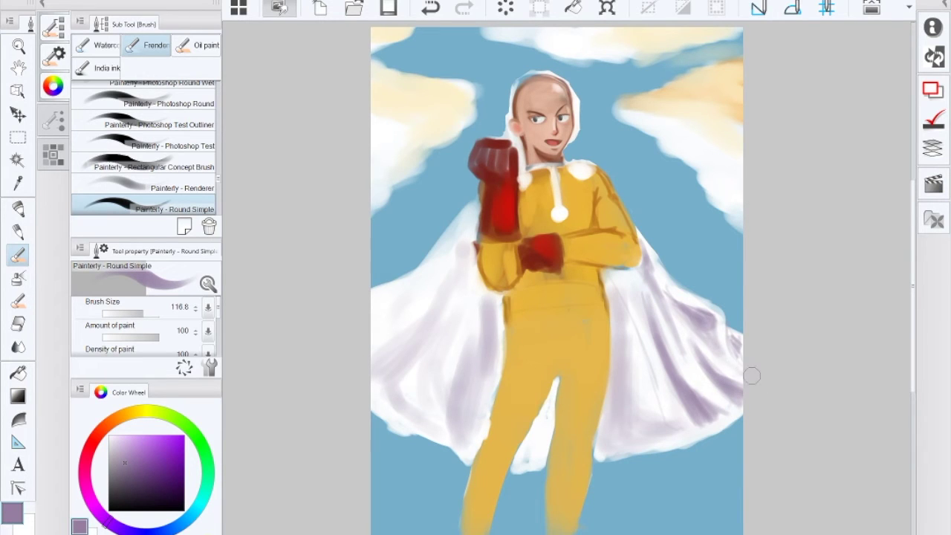
mouse_move(751, 375)
left_mouse_down()
mouse_move(692, 319)
mouse_move(693, 331)
mouse_move(677, 302)
mouse_move(705, 332)
left_mouse_up()
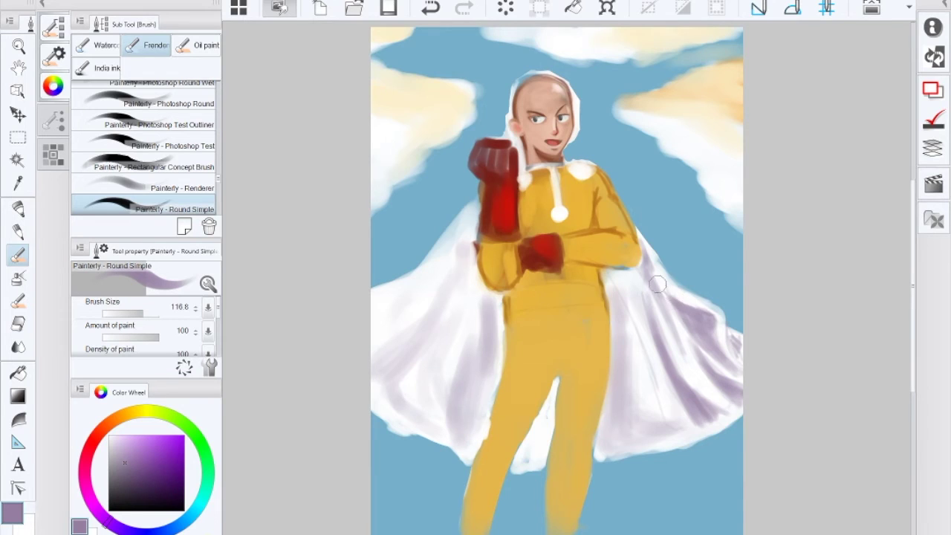
mouse_move(643, 251)
left_mouse_down()
mouse_move(695, 378)
mouse_move(670, 332)
left_mouse_up()
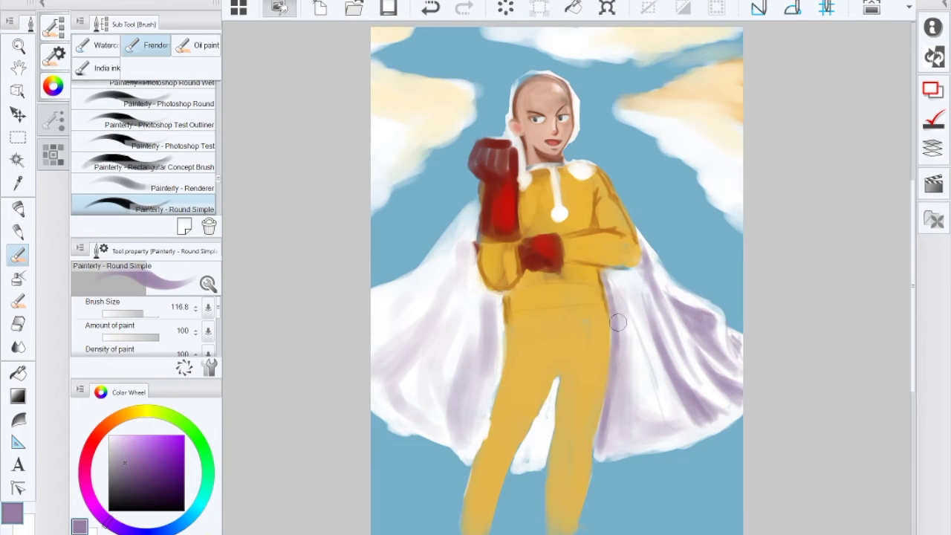
Step: Set the brush size to 251.7 and darken the cape with broad purple shading beside the leg and along the hem
left_click(147, 313)
left_click_drag(620, 409, 606, 412)
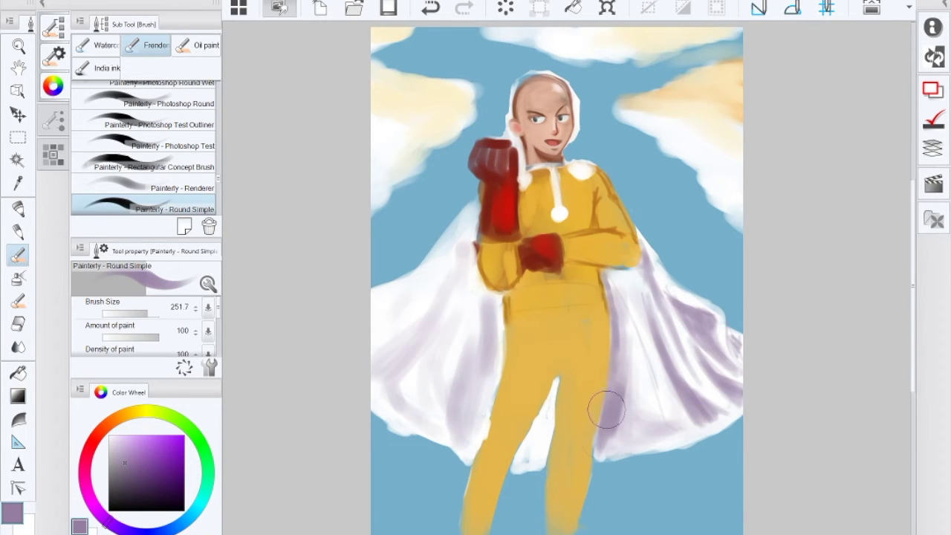
mouse_move(676, 433)
left_mouse_down()
mouse_move(603, 436)
mouse_move(592, 450)
mouse_move(651, 435)
mouse_move(611, 442)
mouse_move(621, 419)
mouse_move(616, 428)
mouse_move(631, 424)
mouse_move(619, 417)
mouse_move(644, 359)
left_mouse_up()
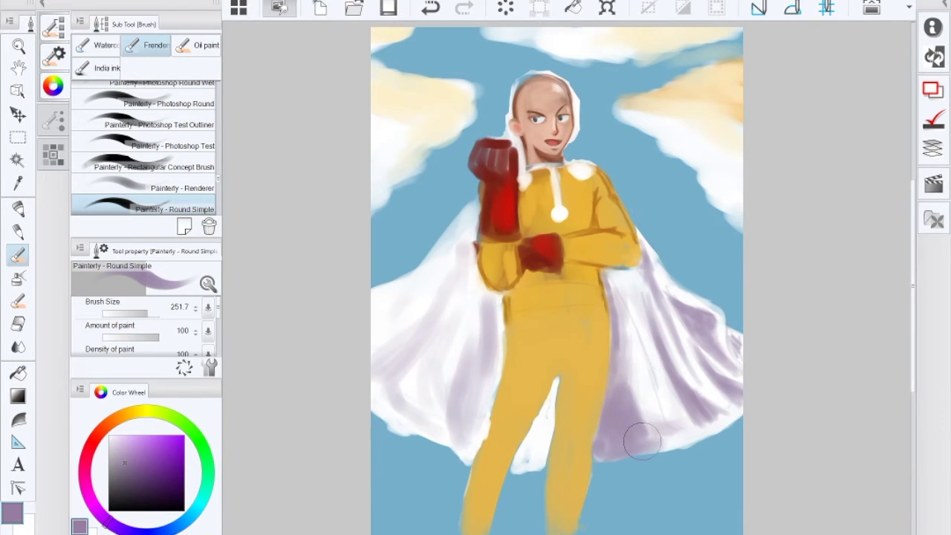
mouse_move(630, 408)
left_mouse_down()
mouse_move(606, 278)
mouse_move(641, 409)
mouse_move(622, 369)
mouse_move(652, 428)
mouse_move(621, 361)
mouse_move(647, 422)
left_mouse_up()
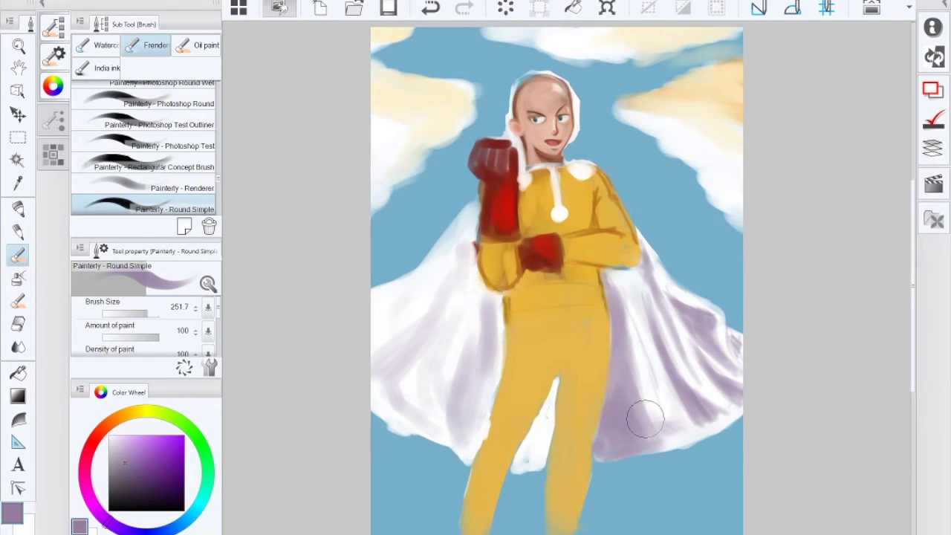
mouse_move(645, 417)
left_mouse_down()
mouse_move(637, 385)
mouse_move(657, 424)
mouse_move(624, 375)
mouse_move(650, 424)
mouse_move(612, 308)
mouse_move(638, 391)
mouse_move(678, 425)
mouse_move(640, 424)
mouse_move(649, 433)
mouse_move(687, 433)
mouse_move(708, 415)
mouse_move(728, 413)
mouse_move(660, 415)
mouse_move(629, 390)
mouse_move(687, 427)
mouse_move(628, 387)
mouse_move(695, 434)
mouse_move(684, 423)
mouse_move(700, 414)
mouse_move(742, 407)
mouse_move(668, 441)
mouse_move(750, 405)
left_mouse_up()
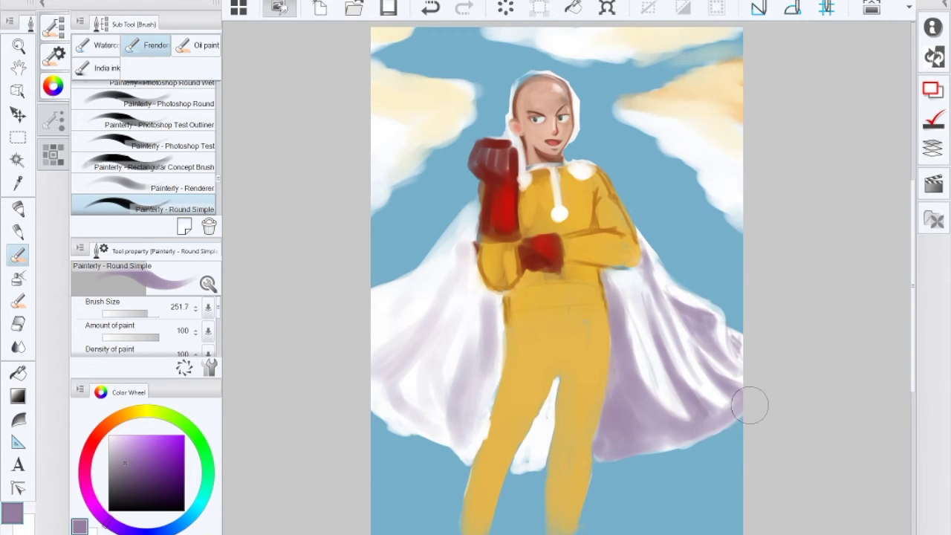
Step: Repaint broad white highlights on the cape's bent-elbow side and try greyish teal shading next to the leg
left_click(384, 296, "alt")
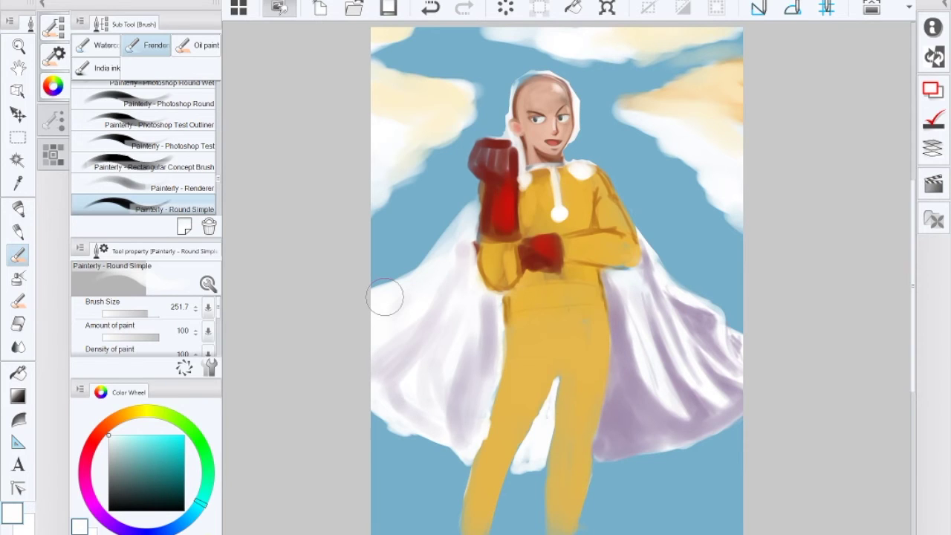
mouse_move(622, 287)
left_mouse_down()
mouse_move(632, 321)
mouse_move(614, 283)
mouse_move(663, 408)
mouse_move(632, 358)
mouse_move(662, 416)
mouse_move(623, 312)
mouse_move(645, 392)
mouse_move(637, 346)
mouse_move(664, 404)
mouse_move(610, 286)
mouse_move(651, 374)
mouse_move(647, 403)
mouse_move(631, 365)
mouse_move(670, 417)
mouse_move(654, 362)
mouse_move(697, 387)
mouse_move(652, 324)
mouse_move(680, 374)
mouse_move(669, 362)
mouse_move(646, 299)
mouse_move(647, 325)
mouse_move(630, 306)
mouse_move(675, 378)
mouse_move(704, 402)
mouse_move(712, 395)
mouse_move(685, 349)
mouse_move(669, 350)
mouse_move(612, 284)
mouse_move(661, 402)
mouse_move(661, 414)
mouse_move(638, 405)
mouse_move(653, 420)
mouse_move(632, 394)
mouse_move(632, 372)
mouse_move(663, 418)
mouse_move(658, 354)
mouse_move(701, 382)
mouse_move(656, 328)
mouse_move(671, 395)
mouse_move(678, 372)
left_mouse_up()
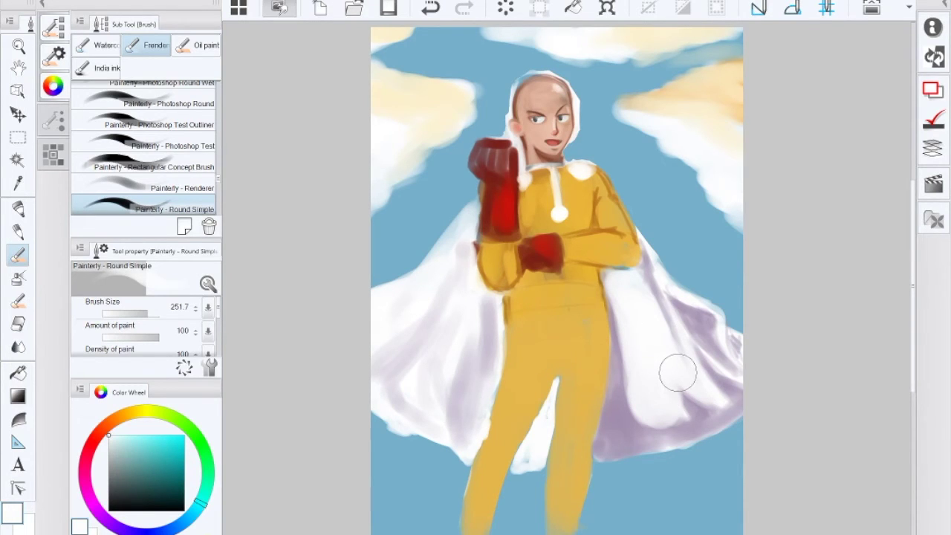
mouse_move(130, 450)
left_mouse_down()
mouse_move(143, 451)
mouse_move(133, 466)
left_mouse_up()
mouse_move(615, 402)
left_mouse_down()
mouse_move(616, 421)
mouse_move(615, 295)
left_mouse_up()
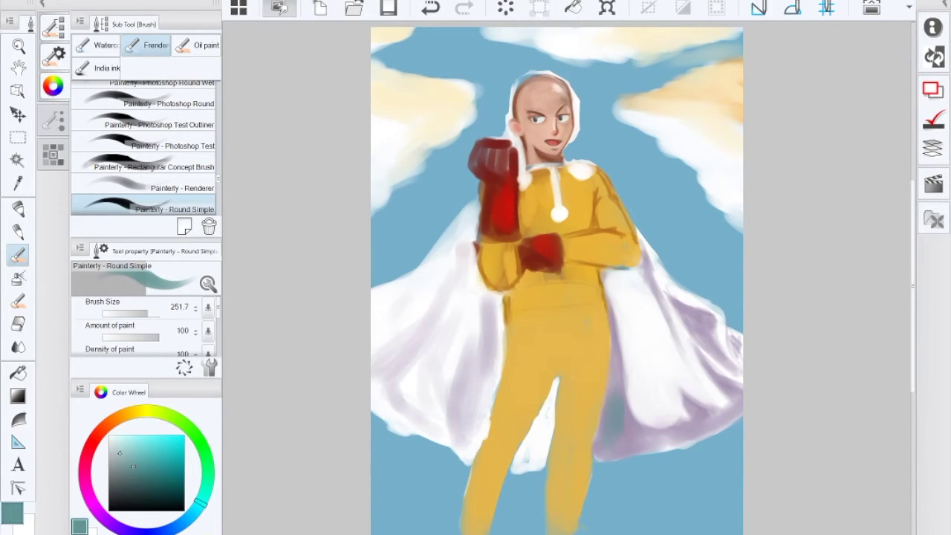
left_click(112, 462)
mouse_move(645, 410)
left_mouse_down()
mouse_move(652, 367)
mouse_move(573, 387)
left_mouse_up()
mouse_move(628, 346)
left_mouse_down()
mouse_move(639, 410)
mouse_move(637, 362)
mouse_move(631, 427)
mouse_move(622, 361)
mouse_move(617, 424)
mouse_move(630, 348)
mouse_move(621, 398)
mouse_move(625, 368)
mouse_move(631, 396)
mouse_move(610, 421)
mouse_move(657, 430)
mouse_move(634, 433)
mouse_move(622, 404)
mouse_move(657, 427)
mouse_move(656, 439)
mouse_move(702, 429)
mouse_move(720, 403)
mouse_move(690, 413)
mouse_move(696, 365)
mouse_move(730, 392)
mouse_move(711, 343)
mouse_move(728, 348)
mouse_move(684, 306)
mouse_move(707, 324)
mouse_move(663, 302)
mouse_move(705, 373)
mouse_move(741, 402)
mouse_move(605, 453)
mouse_move(749, 399)
mouse_move(698, 362)
left_mouse_up()
Step: Sample the cape's white and paint over the fold shading on both sides of the cape
left_click(636, 344, "alt")
mouse_move(696, 318)
left_mouse_down()
mouse_move(691, 380)
mouse_move(649, 393)
left_mouse_up()
mouse_move(460, 386)
left_mouse_down()
mouse_move(457, 349)
mouse_move(481, 357)
mouse_move(462, 408)
mouse_move(414, 419)
mouse_move(388, 335)
mouse_move(449, 390)
mouse_move(431, 295)
mouse_move(483, 322)
mouse_move(487, 371)
mouse_move(465, 406)
left_mouse_up()
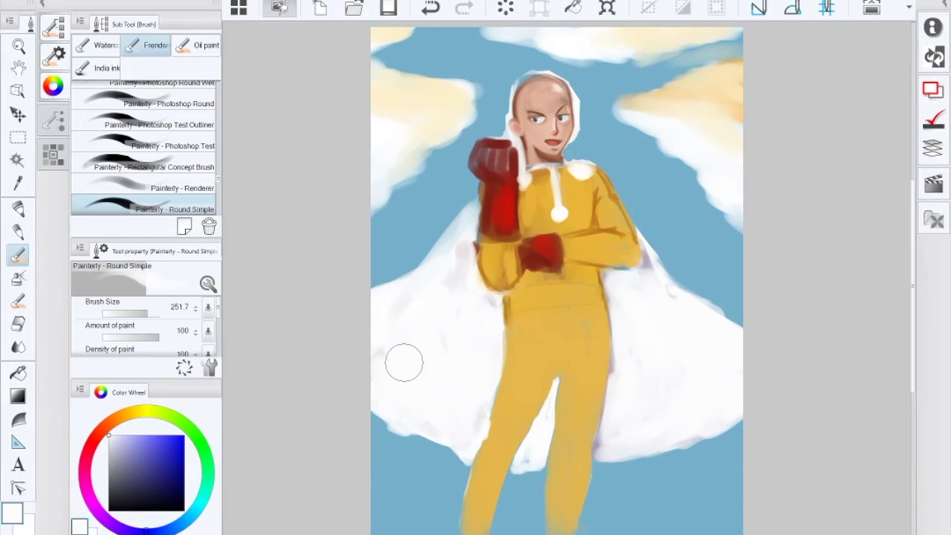
Step: Sample the cloud's cream, deepen it to mustard yellow, and paint small arrows pointing at the head and folded arm with brush size 54.2
mouse_move(404, 363)
left_mouse_down()
mouse_move(414, 416)
mouse_move(411, 390)
left_mouse_up()
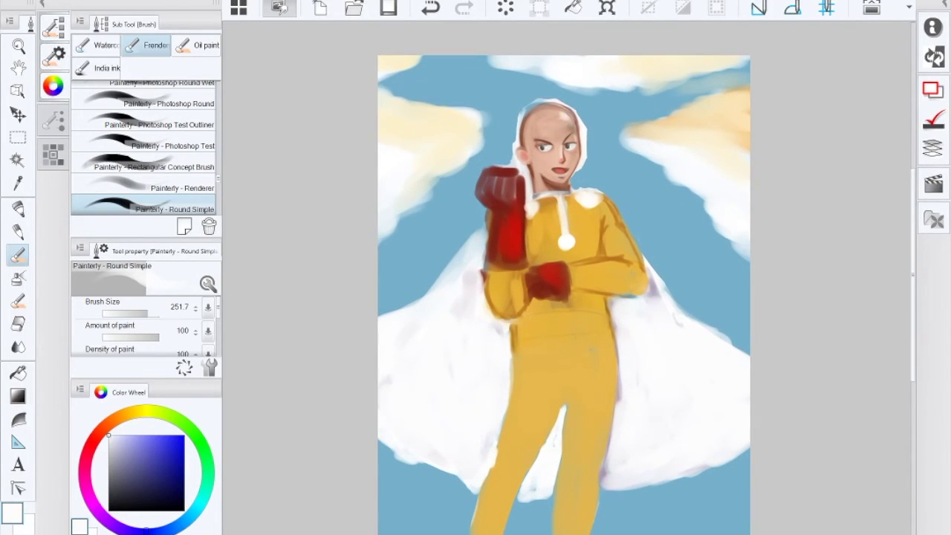
left_click(441, 134, "alt")
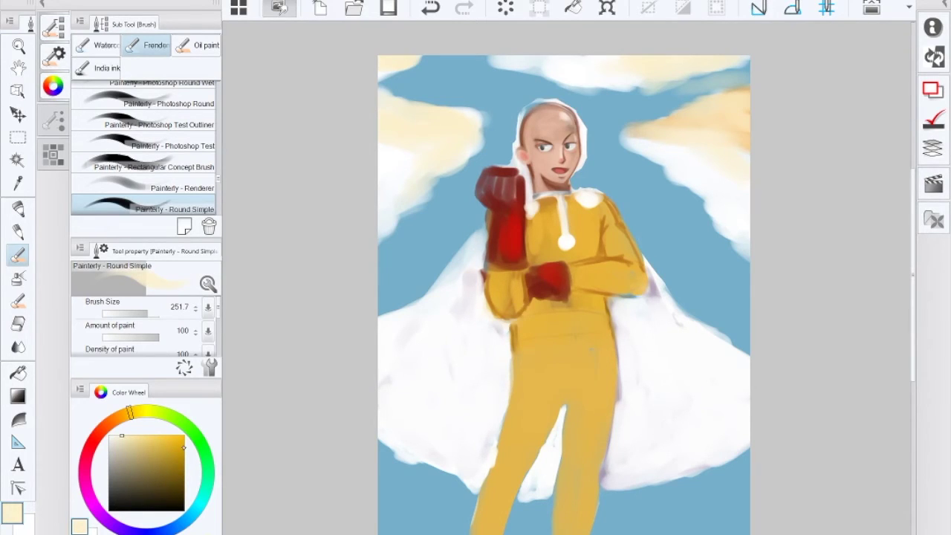
left_click(162, 454)
left_click(167, 449)
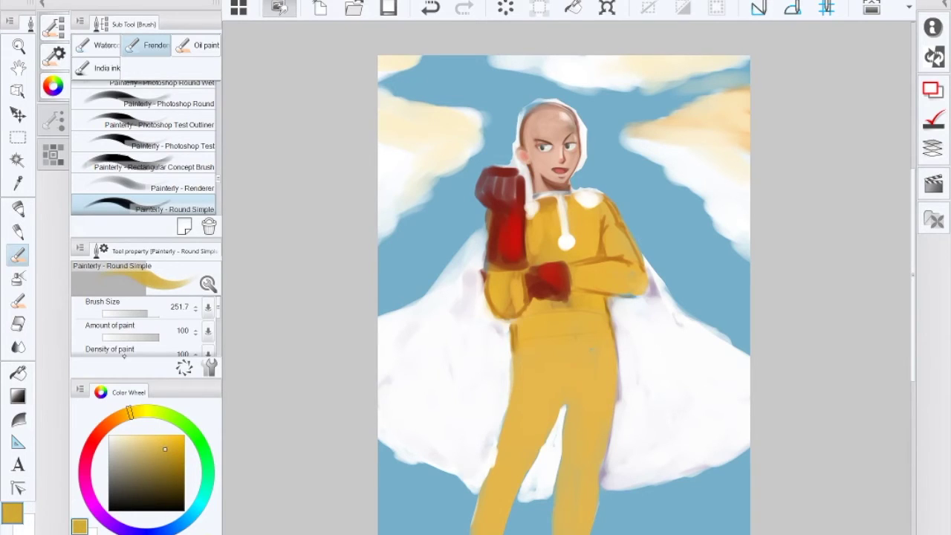
left_click(135, 309)
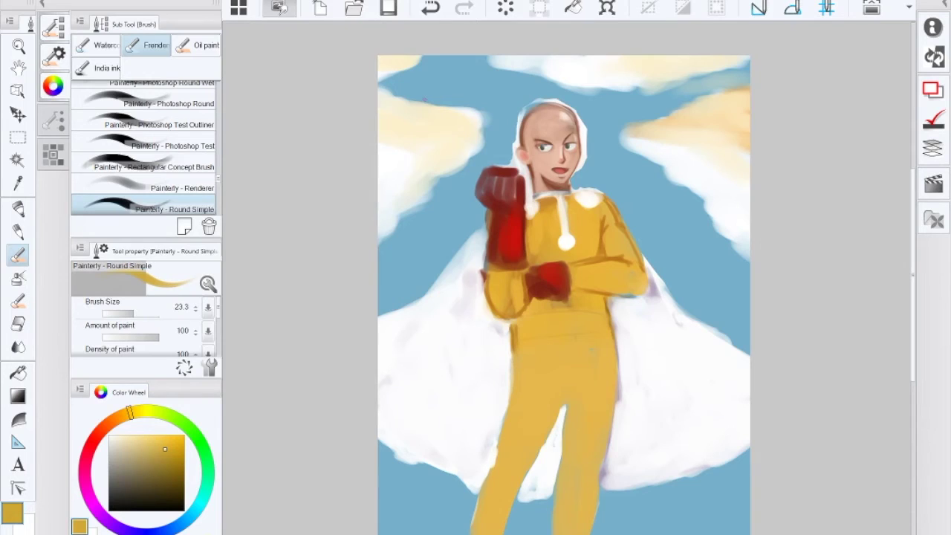
left_click(138, 312)
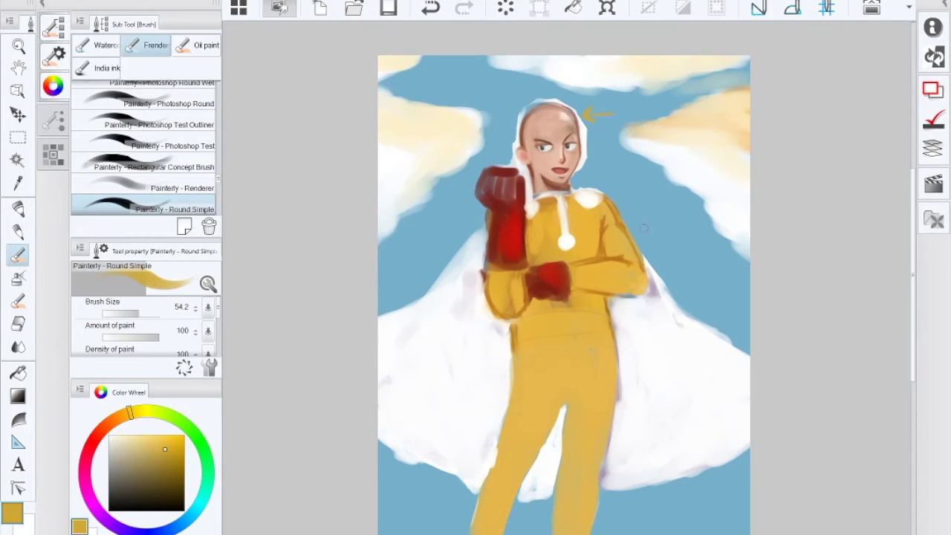
mouse_move(675, 227)
left_mouse_down()
mouse_move(692, 286)
mouse_move(682, 304)
left_mouse_up()
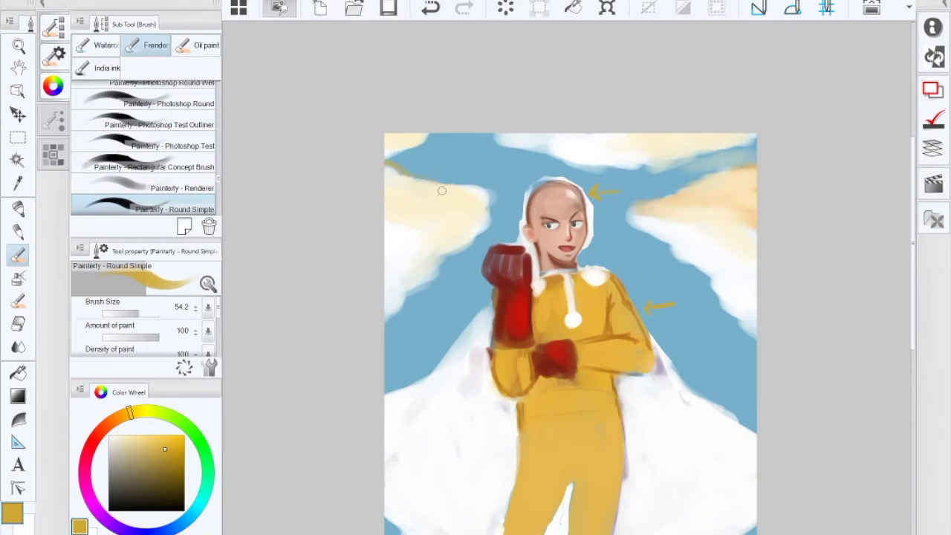
Step: Lighten the yellow, set the brush size to 158.8 and paint a warm rim along the upper edge of the cloud beside the raised fist
left_click_drag(165, 449, 152, 439)
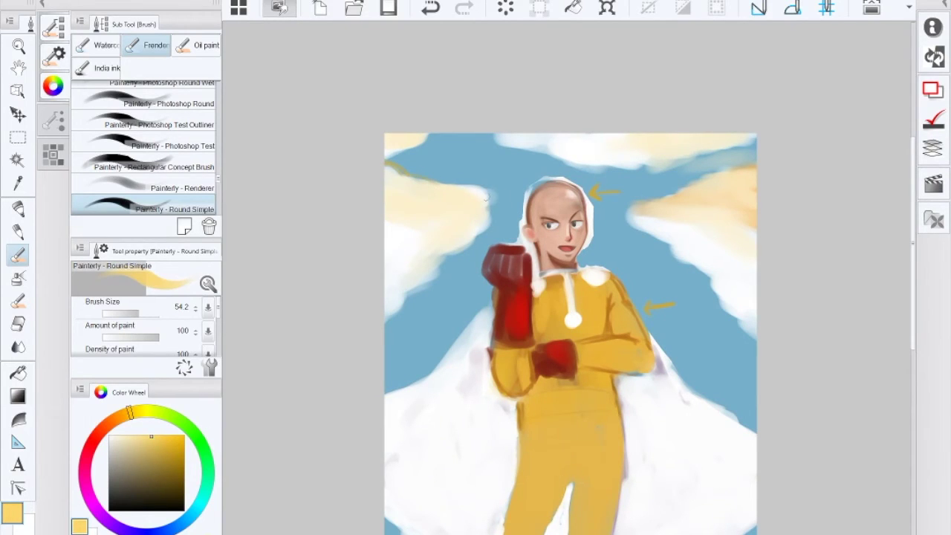
left_click(145, 313)
mouse_move(444, 190)
left_mouse_down()
mouse_move(406, 179)
mouse_move(450, 181)
mouse_move(467, 187)
mouse_move(444, 192)
mouse_move(487, 204)
mouse_move(391, 165)
mouse_move(381, 166)
mouse_move(405, 184)
mouse_move(382, 172)
left_mouse_up()
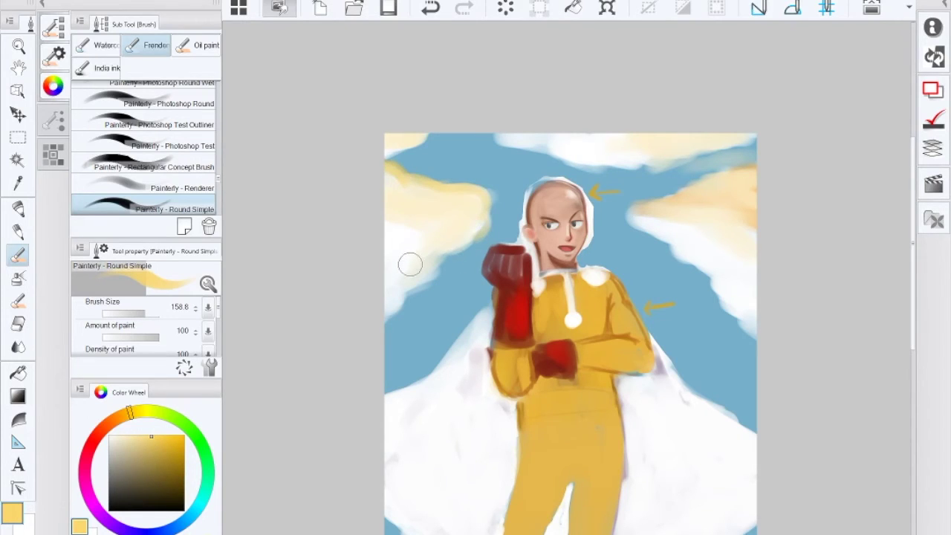
Step: Sample the sky blue, darken it slightly and paint it along the lower edge of the fist-side cloud
left_click(436, 309, "alt")
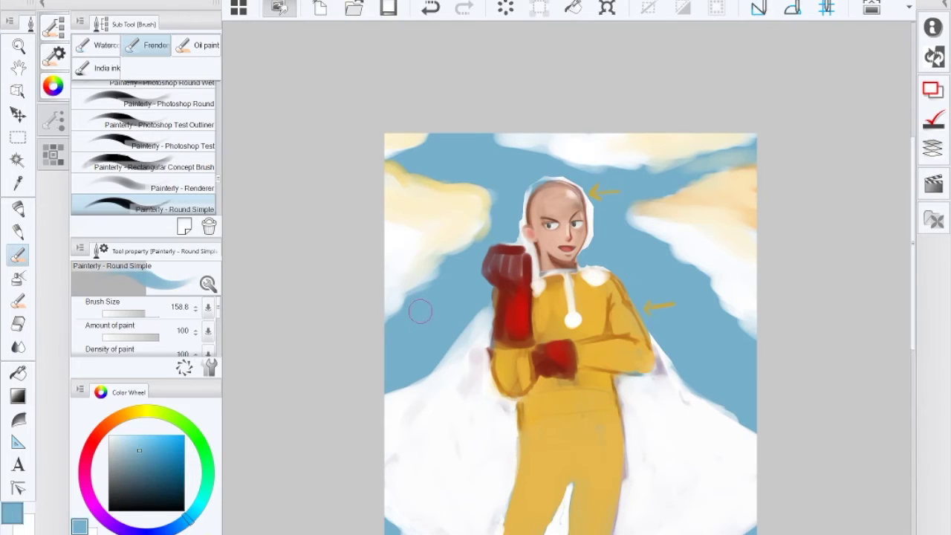
left_click(145, 457)
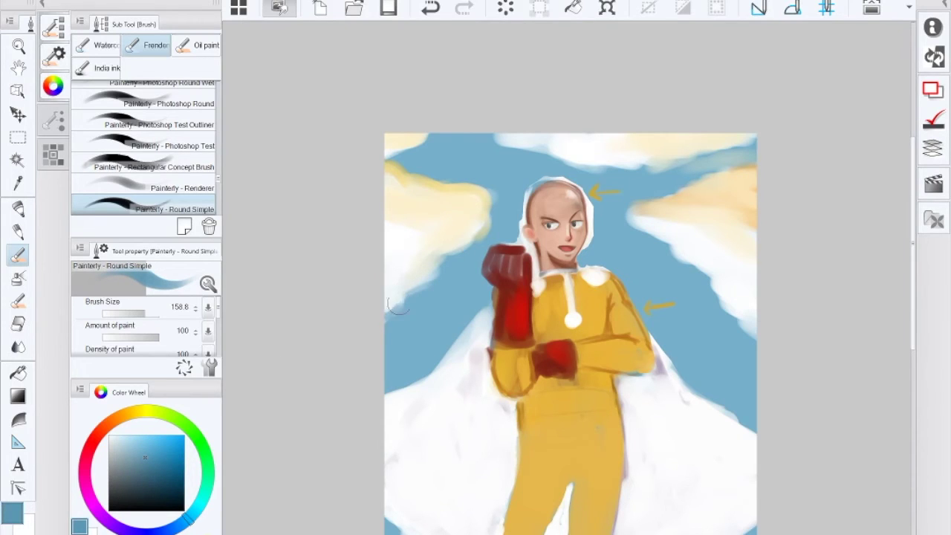
mouse_move(401, 290)
left_mouse_down()
mouse_move(432, 285)
mouse_move(418, 283)
mouse_move(435, 268)
mouse_move(409, 293)
mouse_move(445, 251)
mouse_move(431, 264)
mouse_move(469, 248)
mouse_move(441, 251)
mouse_move(484, 214)
mouse_move(476, 243)
mouse_move(486, 212)
mouse_move(472, 238)
mouse_move(479, 203)
left_mouse_up()
mouse_move(409, 169)
left_mouse_down()
mouse_move(402, 167)
mouse_move(411, 172)
left_mouse_up()
Step: Sample the suit's yellow, set the brush size to 108.2 and strengthen the contour along the fist-side cloud's upper edge and rounded tip
left_click(561, 424, "alt")
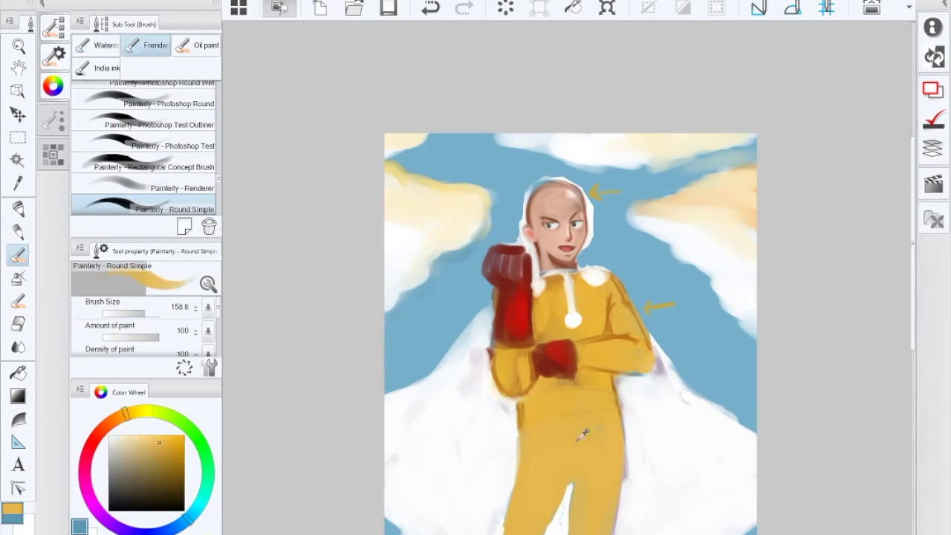
left_click(143, 313)
mouse_move(408, 172)
left_mouse_down()
mouse_move(384, 167)
mouse_move(433, 185)
mouse_move(417, 181)
mouse_move(463, 183)
mouse_move(453, 190)
mouse_move(484, 196)
mouse_move(449, 182)
mouse_move(484, 213)
mouse_move(481, 191)
mouse_move(479, 229)
mouse_move(482, 216)
mouse_move(458, 233)
left_mouse_up()
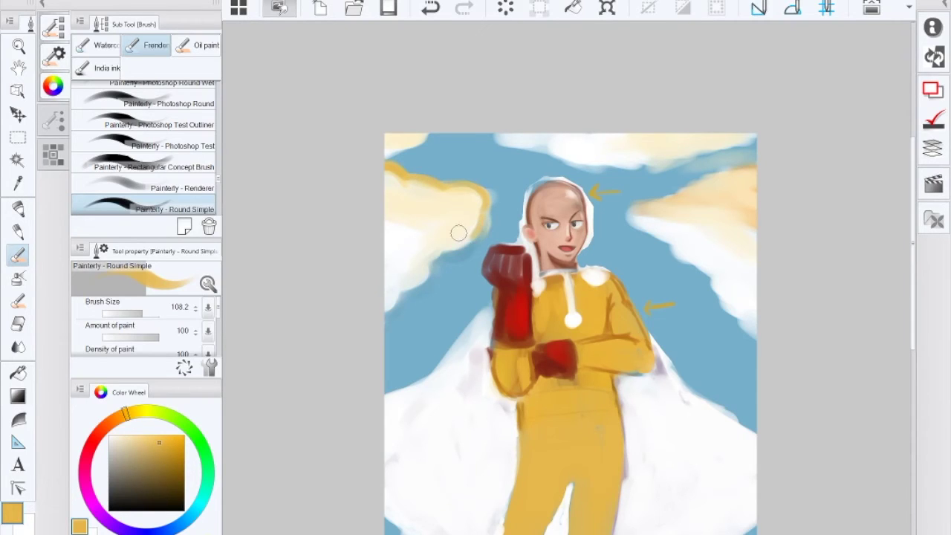
Step: Mix a darker, more saturated blue from the sky colour and stroke it beneath the fist-side cloud's lower edge
left_click(171, 523)
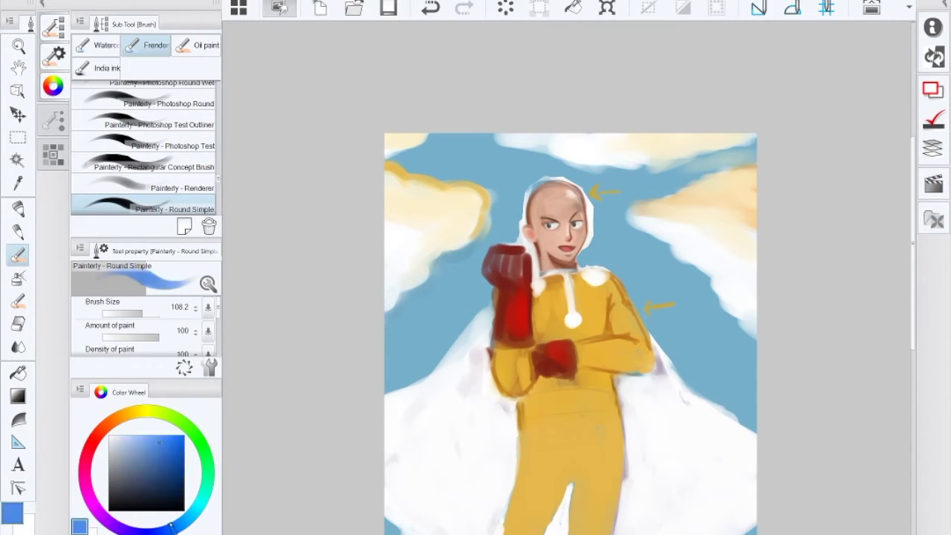
left_click(154, 454)
left_click(187, 511)
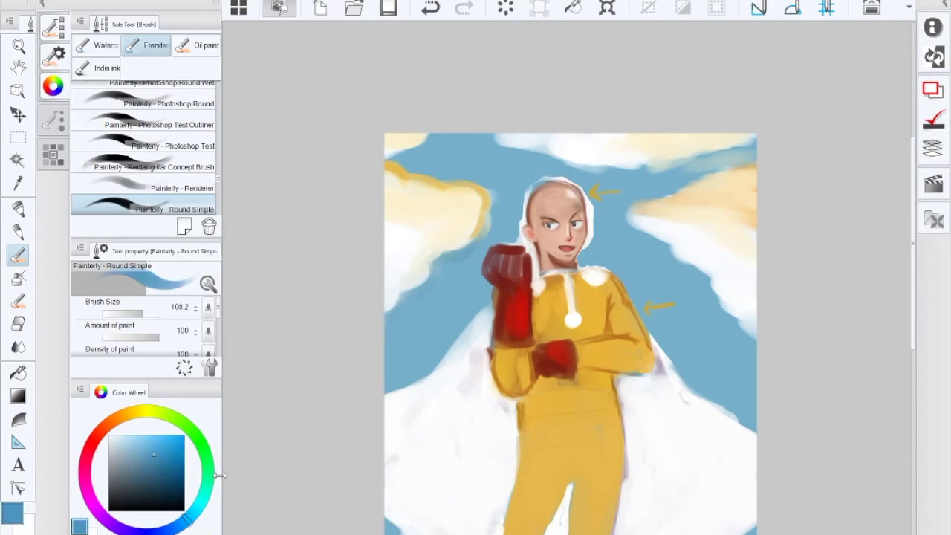
left_click(433, 315, "alt")
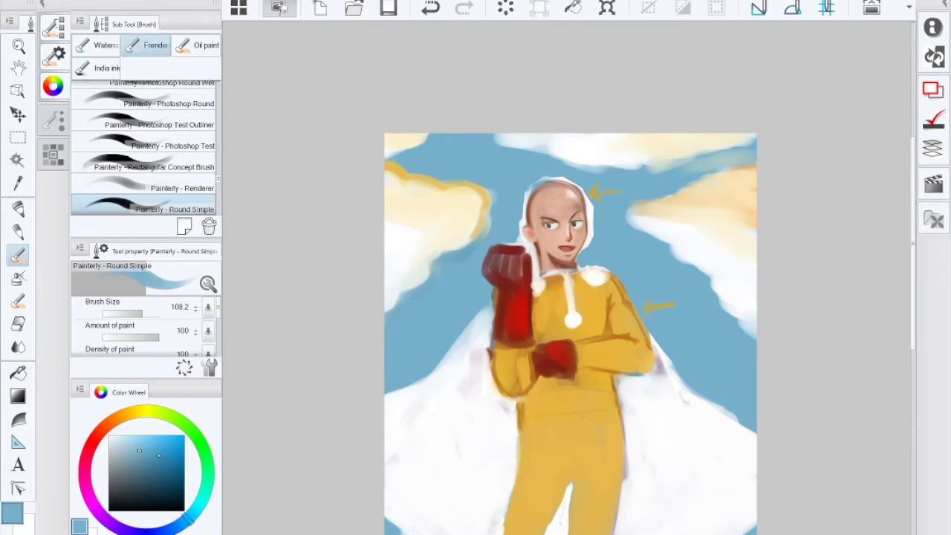
left_click(147, 460)
mouse_move(388, 306)
left_mouse_down()
mouse_move(420, 282)
mouse_move(428, 250)
mouse_move(427, 259)
mouse_move(439, 244)
mouse_move(423, 270)
mouse_move(478, 226)
mouse_move(445, 244)
left_mouse_up()
Step: Sample the plain sky blue, set the brush size to 233.1 and soften the darker blue strokes around the fist-side cloud
left_click(444, 310, "alt")
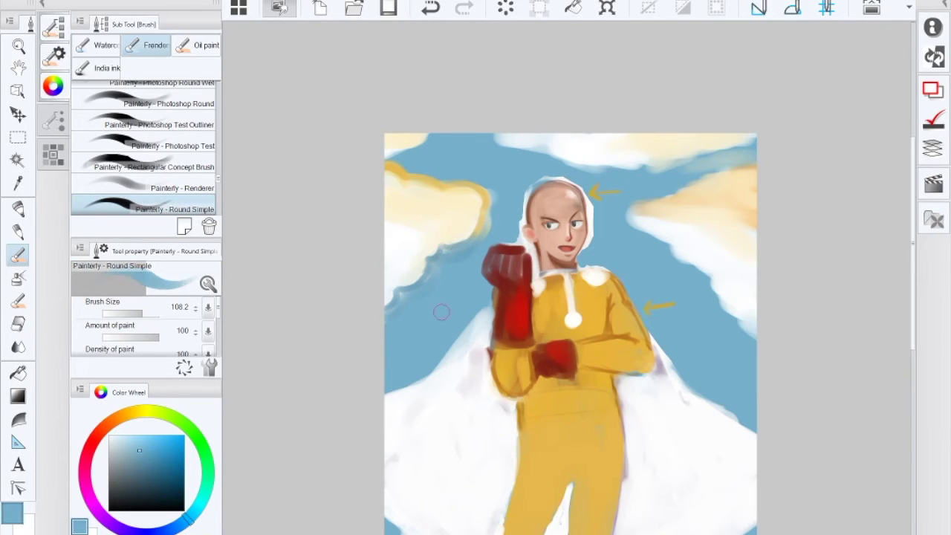
left_click(147, 312)
mouse_move(450, 274)
left_mouse_down()
mouse_move(407, 316)
mouse_move(401, 300)
mouse_move(393, 310)
mouse_move(427, 284)
mouse_move(447, 251)
mouse_move(462, 250)
mouse_move(418, 318)
left_mouse_up()
mouse_move(486, 231)
left_mouse_down()
mouse_move(499, 208)
mouse_move(462, 264)
mouse_move(440, 264)
mouse_move(440, 257)
mouse_move(410, 301)
mouse_move(491, 226)
mouse_move(495, 189)
mouse_move(453, 171)
left_mouse_up()
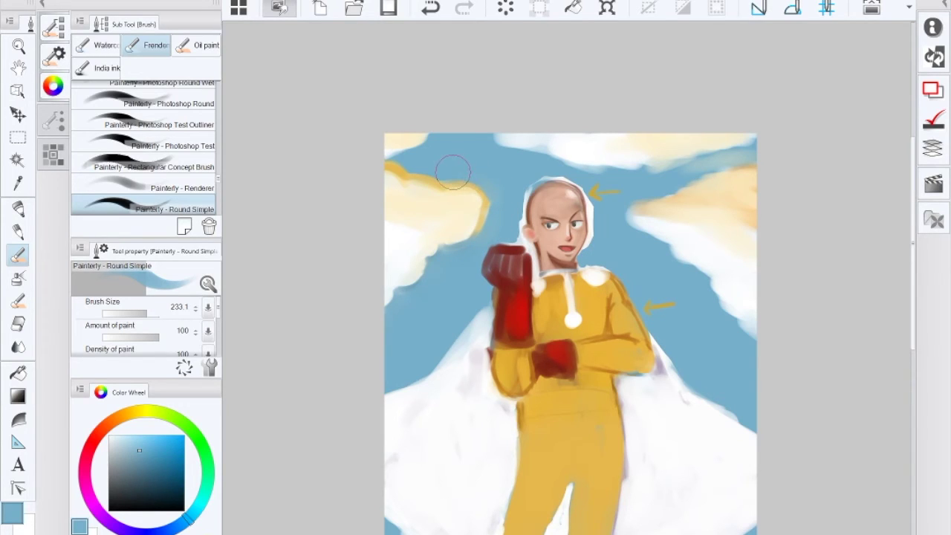
Step: Set the brush size to 100.2, shade the fist-side cloud's lower edge with sampled greyish blue, and blend its tip into the sky
left_click(150, 461)
left_click(156, 475)
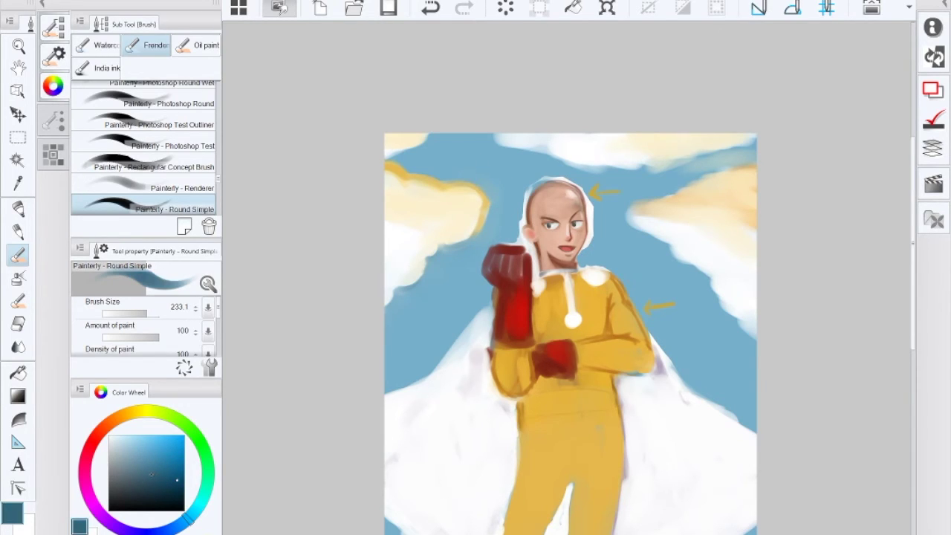
left_click(142, 313)
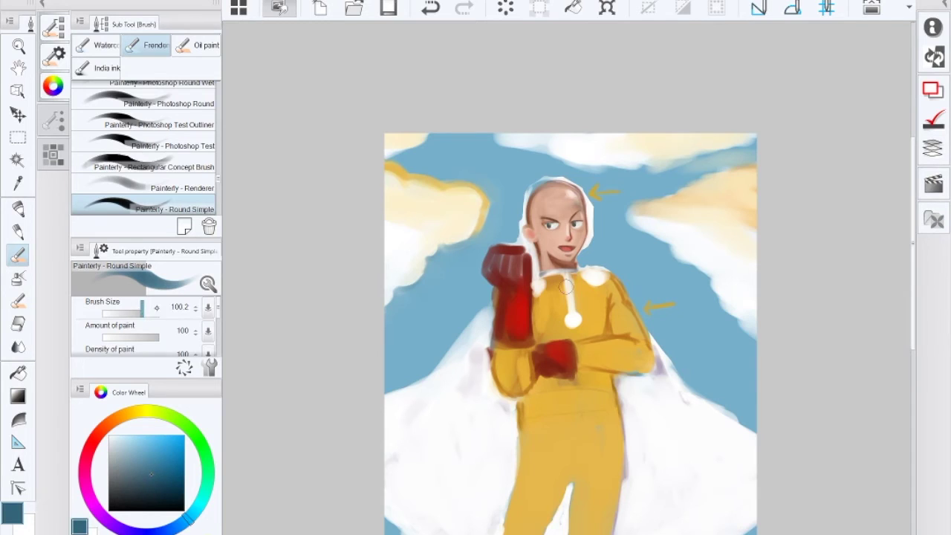
left_click(398, 279, "alt")
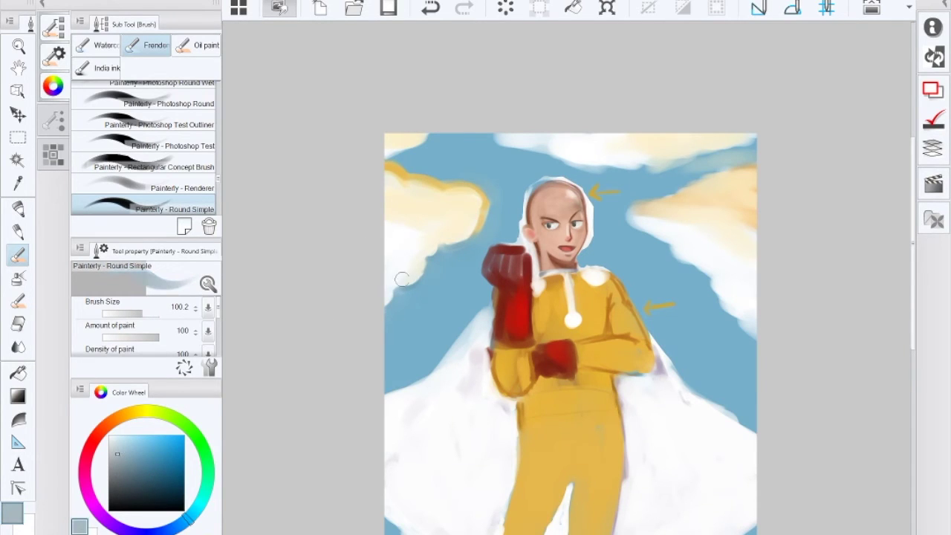
mouse_move(386, 300)
left_mouse_down()
mouse_move(413, 279)
mouse_move(395, 286)
mouse_move(417, 270)
mouse_move(408, 283)
mouse_move(421, 257)
mouse_move(424, 269)
mouse_move(427, 245)
mouse_move(425, 258)
mouse_move(442, 246)
mouse_move(433, 249)
mouse_move(440, 239)
mouse_move(420, 266)
mouse_move(490, 217)
left_mouse_up()
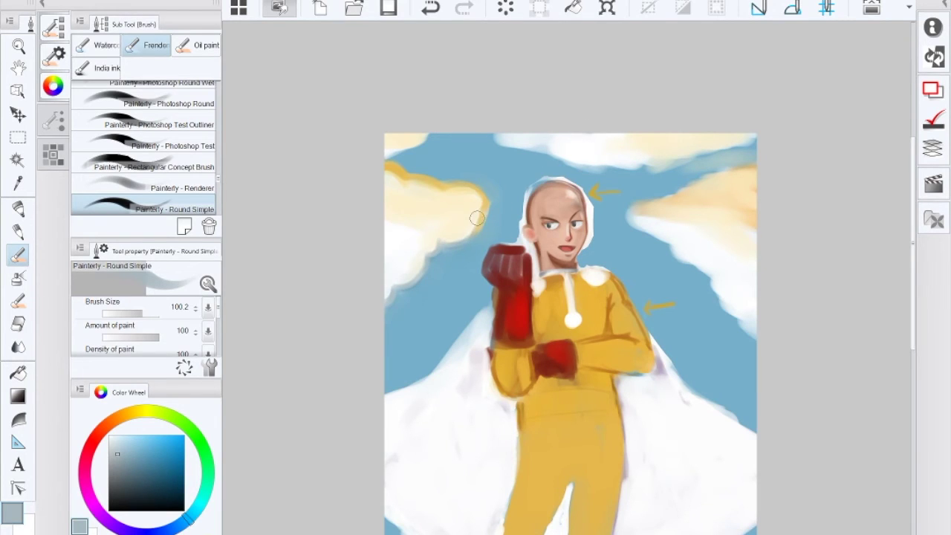
left_click(493, 181, "alt")
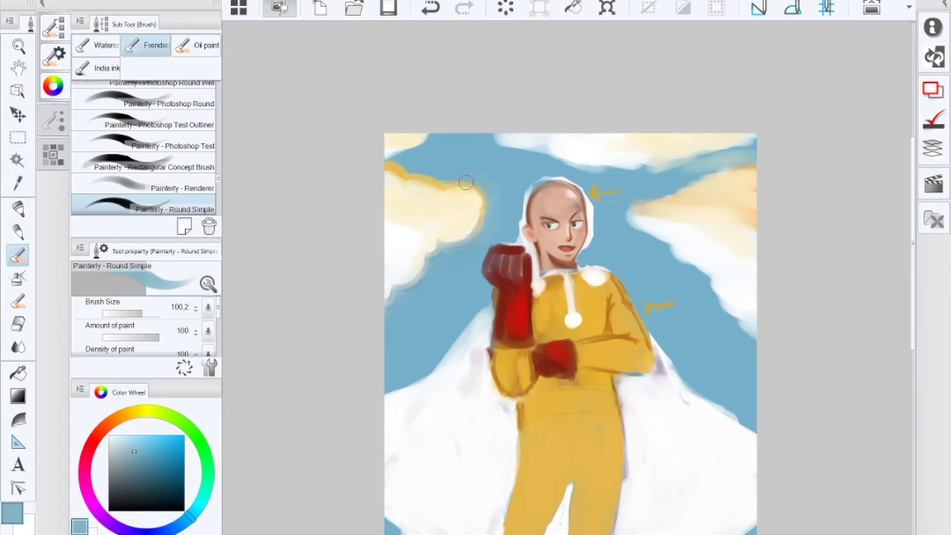
left_click_drag(466, 182, 448, 142)
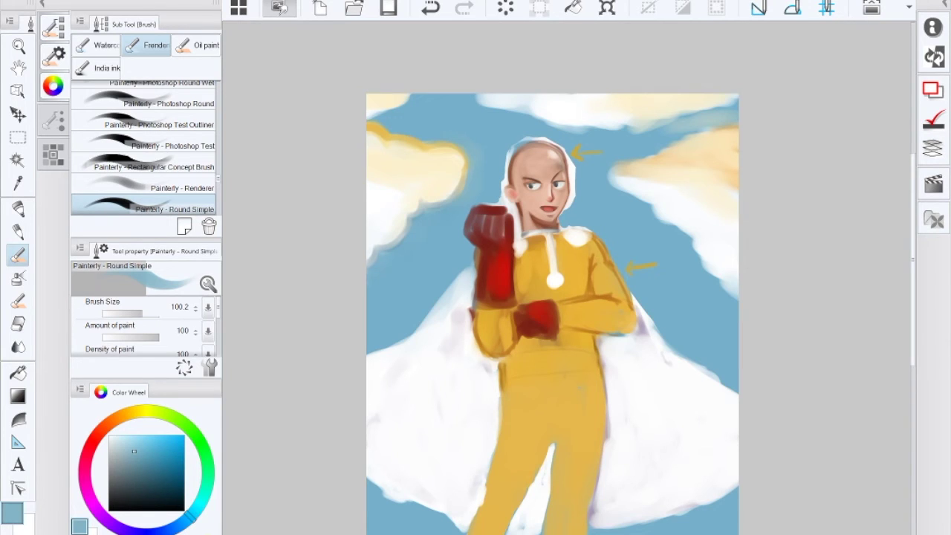
Step: Outline the cape's upper edge from the folded arm's elbow outward in grey-blue, trim it with sky blue, and reinforce it with darker grey
left_click_drag(631, 299, 659, 339)
left_click(121, 462)
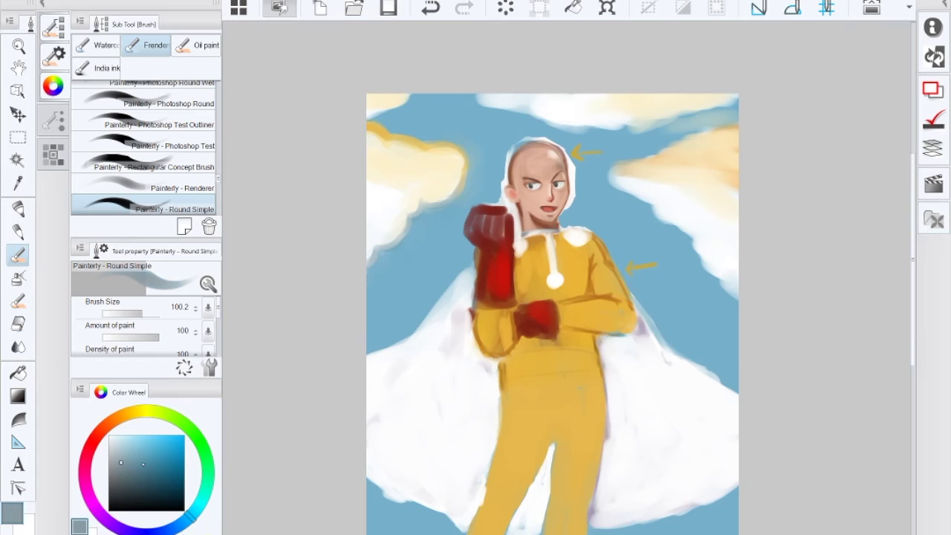
mouse_move(634, 304)
left_mouse_down()
mouse_move(655, 342)
mouse_move(745, 404)
mouse_move(656, 336)
mouse_move(721, 384)
left_mouse_up()
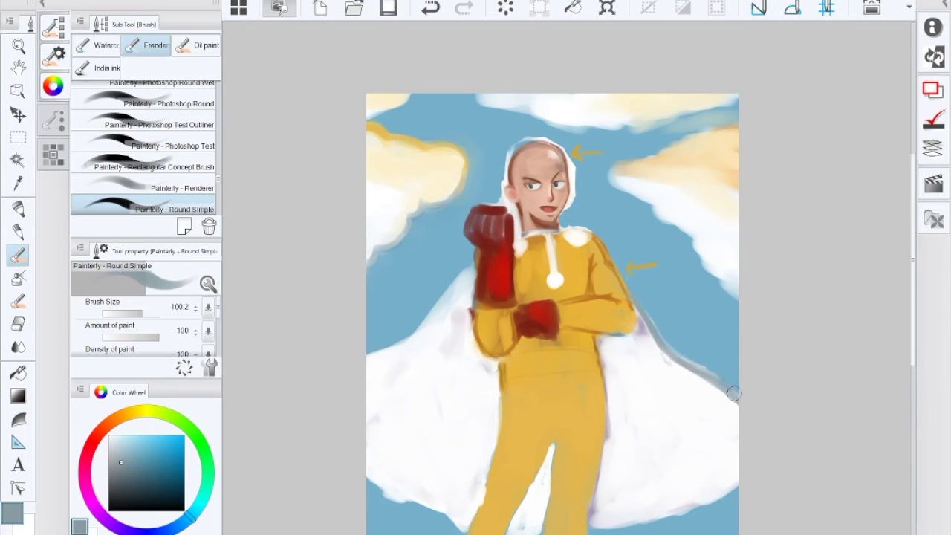
left_click(717, 358, "alt")
mouse_move(721, 375)
left_mouse_down()
mouse_move(668, 341)
mouse_move(725, 380)
left_mouse_up()
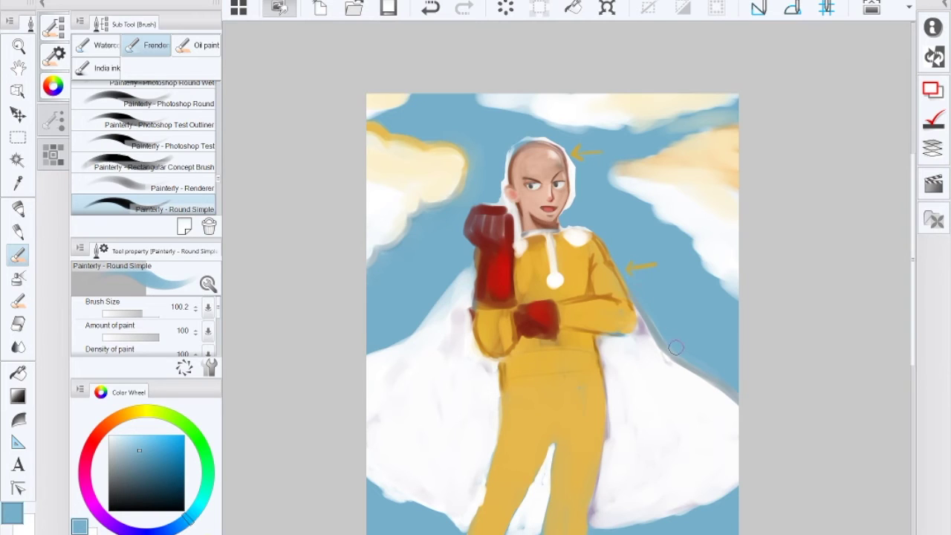
left_click(120, 473)
mouse_move(633, 299)
left_mouse_down()
mouse_move(676, 361)
mouse_move(648, 329)
mouse_move(727, 394)
left_mouse_up()
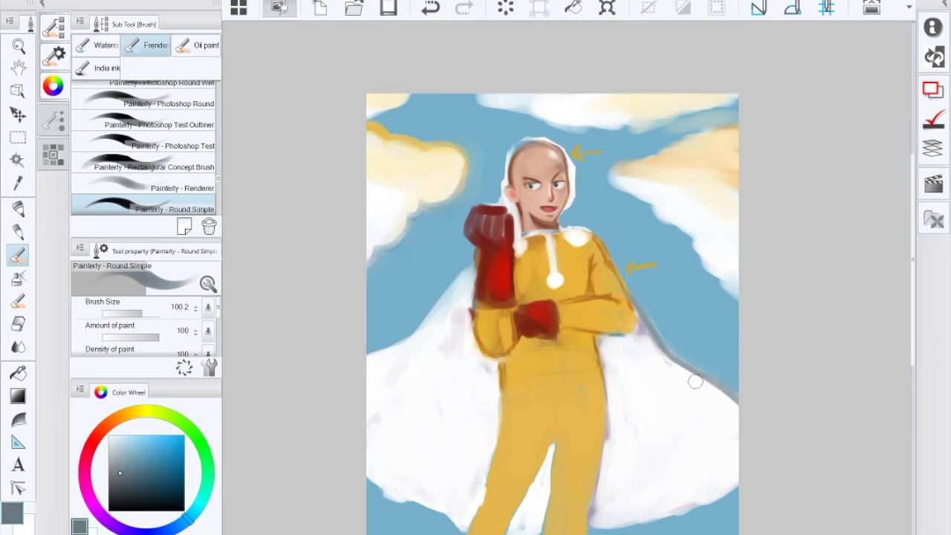
Step: Continue the dark grey outline along the cape's hem, the upper edge beside the raised arm, and the collar
left_click_drag(657, 436, 607, 324)
mouse_move(546, 421)
left_mouse_down()
mouse_move(630, 407)
mouse_move(613, 408)
mouse_move(695, 367)
mouse_move(627, 399)
mouse_move(656, 391)
left_mouse_up()
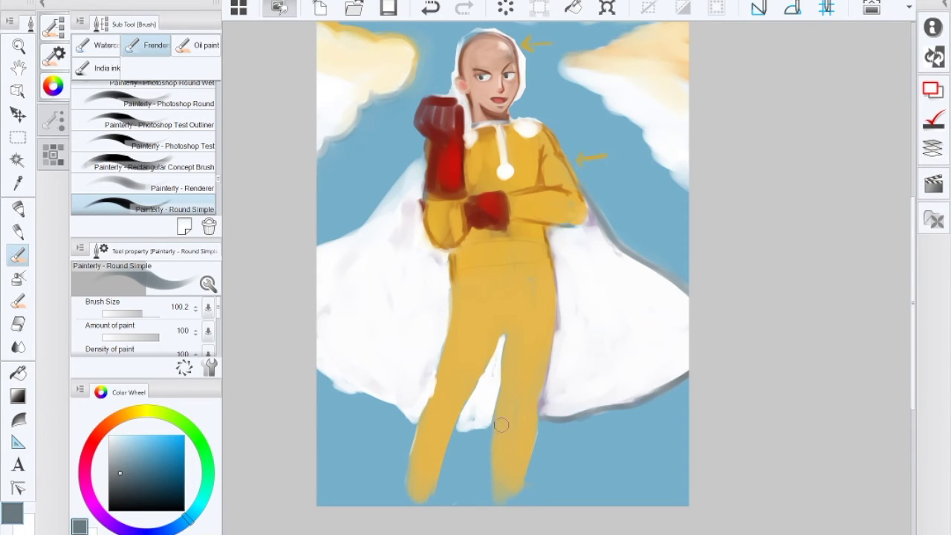
mouse_move(456, 431)
left_mouse_down()
mouse_move(488, 426)
mouse_move(462, 424)
left_mouse_up()
mouse_move(399, 411)
left_mouse_down()
mouse_move(413, 419)
mouse_move(343, 390)
mouse_move(311, 361)
mouse_move(403, 417)
left_mouse_up()
left_click_drag(361, 393, 309, 357)
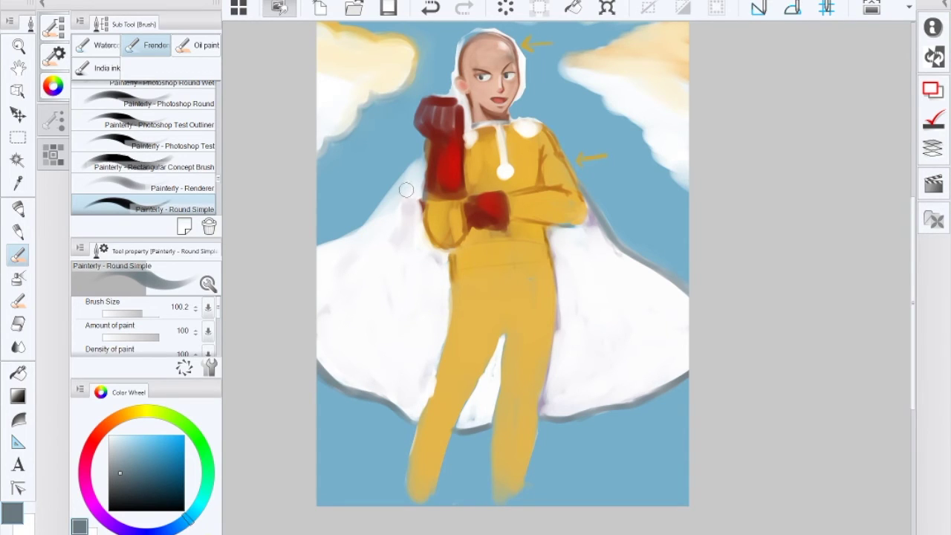
mouse_move(421, 156)
left_mouse_down()
mouse_move(364, 229)
mouse_move(425, 156)
mouse_move(367, 222)
mouse_move(313, 245)
mouse_move(366, 222)
left_mouse_up()
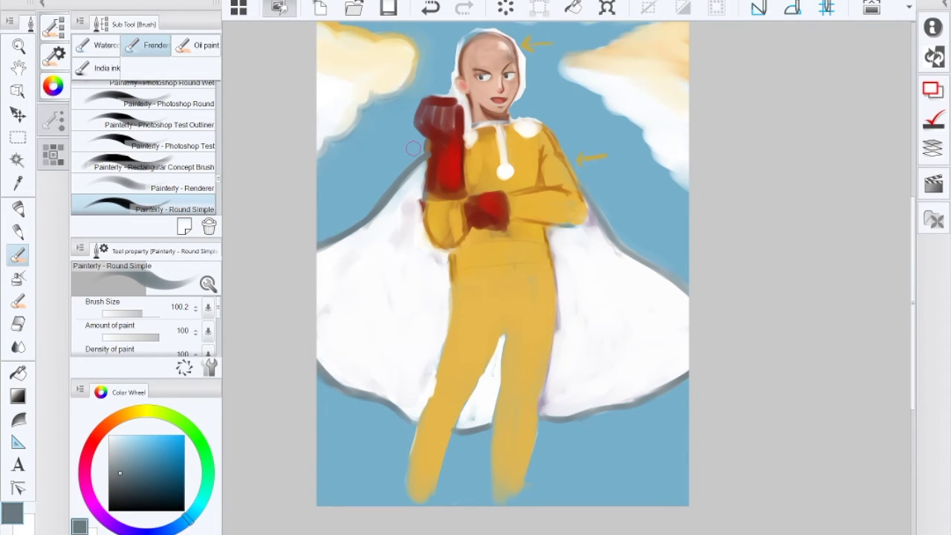
mouse_move(517, 123)
left_mouse_down()
mouse_move(524, 136)
mouse_move(515, 124)
mouse_move(531, 128)
mouse_move(517, 122)
mouse_move(535, 125)
mouse_move(469, 132)
left_mouse_up()
Step: Pick a brownish orange and outline the inner and outer edges of the leg beneath the raised fist
left_click(119, 416)
left_click(153, 449)
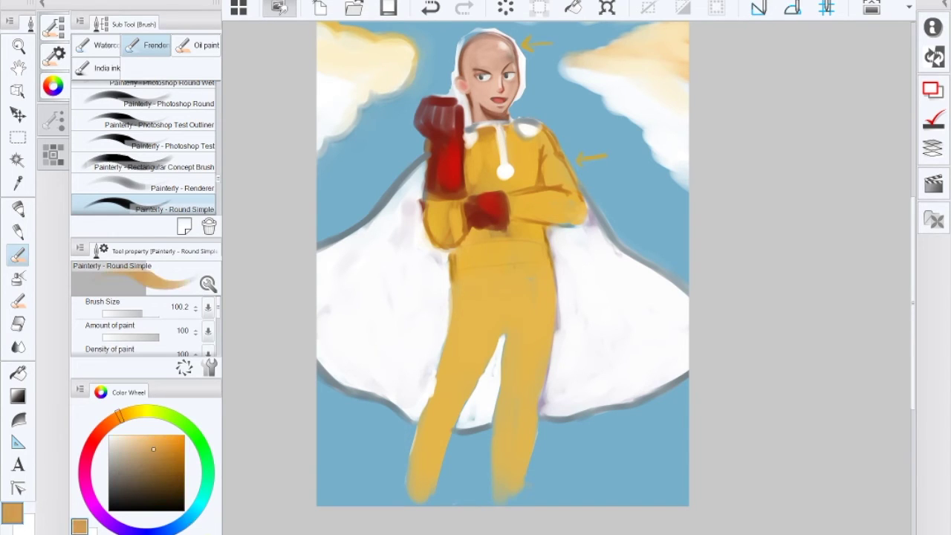
left_click_drag(168, 442, 169, 446)
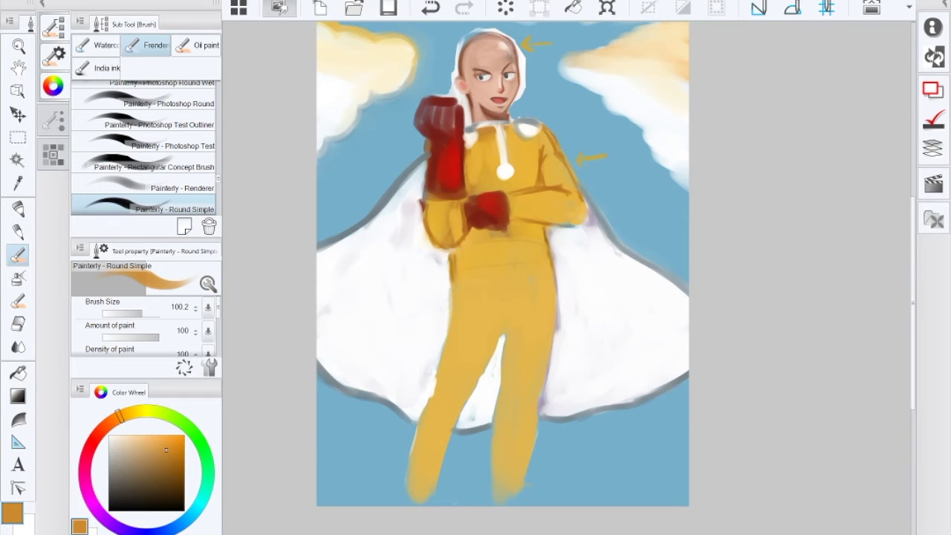
mouse_move(453, 277)
left_mouse_down()
mouse_move(431, 400)
mouse_move(444, 336)
left_mouse_up()
left_click_drag(448, 296, 437, 354)
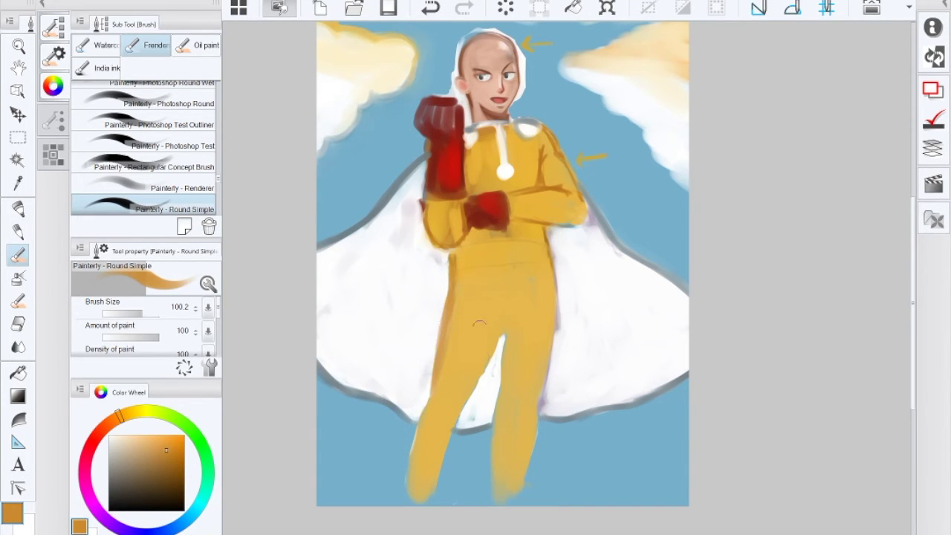
mouse_move(471, 391)
left_mouse_down()
mouse_move(498, 336)
mouse_move(441, 465)
mouse_move(459, 407)
mouse_move(432, 492)
left_mouse_up()
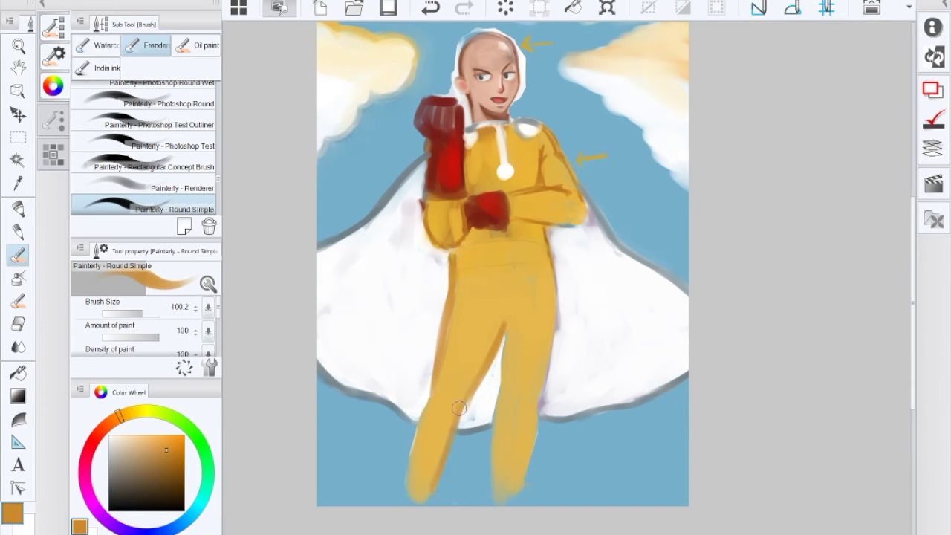
mouse_move(430, 386)
left_mouse_down()
mouse_move(402, 488)
mouse_move(430, 388)
left_mouse_up()
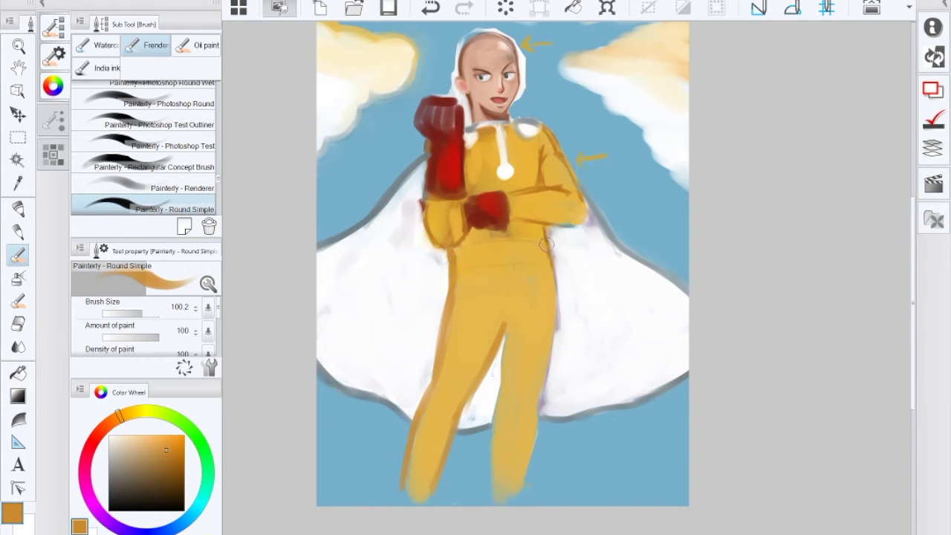
Step: Pick a darker brownish orange, set the brush size to 92.8, and outline the other leg, crotch crease and inner legs, adding a small knee mark
left_click(170, 459)
left_click(145, 313)
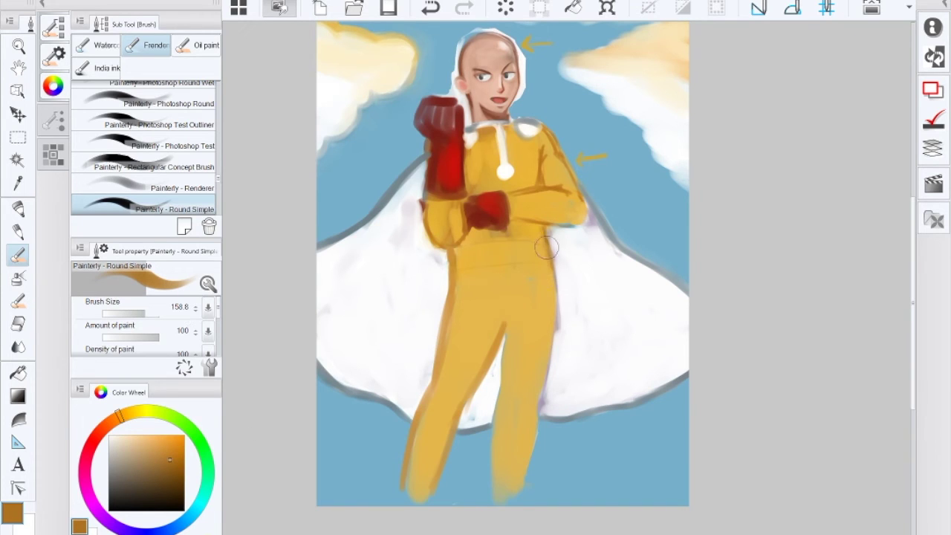
key("bracketleft")
mouse_move(553, 283)
left_mouse_down()
mouse_move(556, 320)
mouse_move(553, 276)
mouse_move(536, 422)
left_mouse_up()
mouse_move(503, 338)
left_mouse_down()
mouse_move(494, 413)
mouse_move(500, 340)
left_mouse_up()
mouse_move(492, 424)
left_mouse_down()
mouse_move(490, 491)
mouse_move(490, 451)
left_mouse_up()
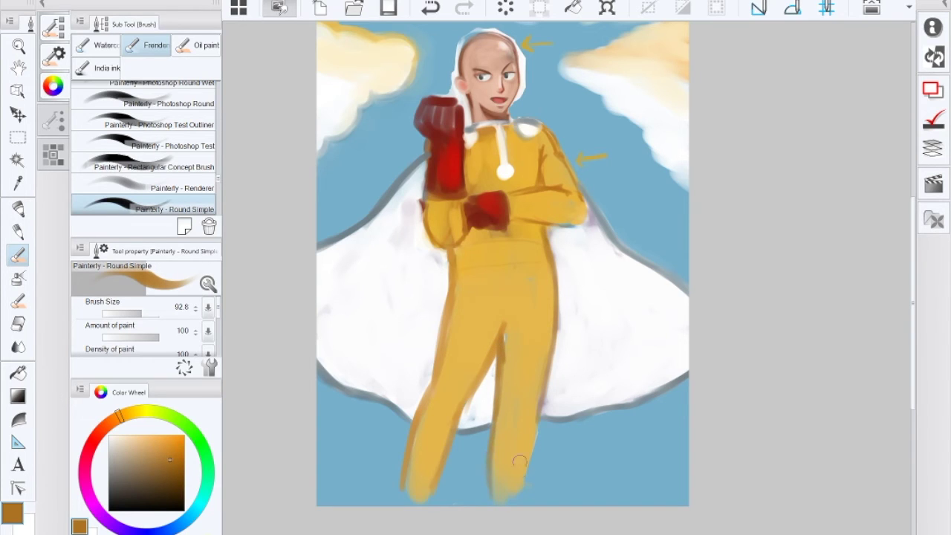
mouse_move(534, 428)
left_mouse_down()
mouse_move(520, 487)
mouse_move(542, 392)
left_mouse_up()
mouse_move(470, 389)
left_mouse_down()
mouse_move(513, 329)
mouse_move(502, 331)
mouse_move(514, 339)
mouse_move(503, 361)
mouse_move(459, 407)
mouse_move(496, 344)
mouse_move(464, 397)
mouse_move(426, 494)
left_mouse_up()
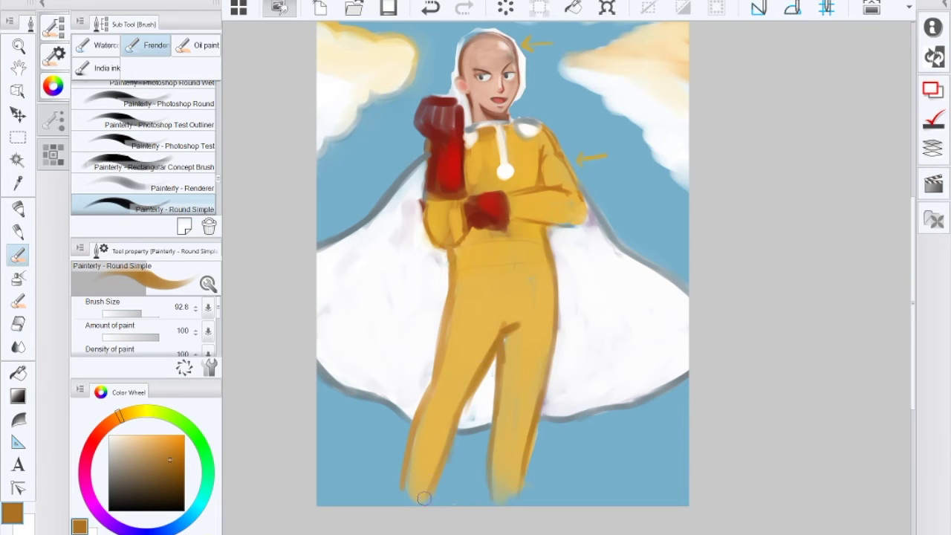
left_click(438, 413)
Step: Sample the suit's yellow, set the brush size to 171.4, and smooth the fill across the waist, legs and chest
left_click(510, 399, "alt")
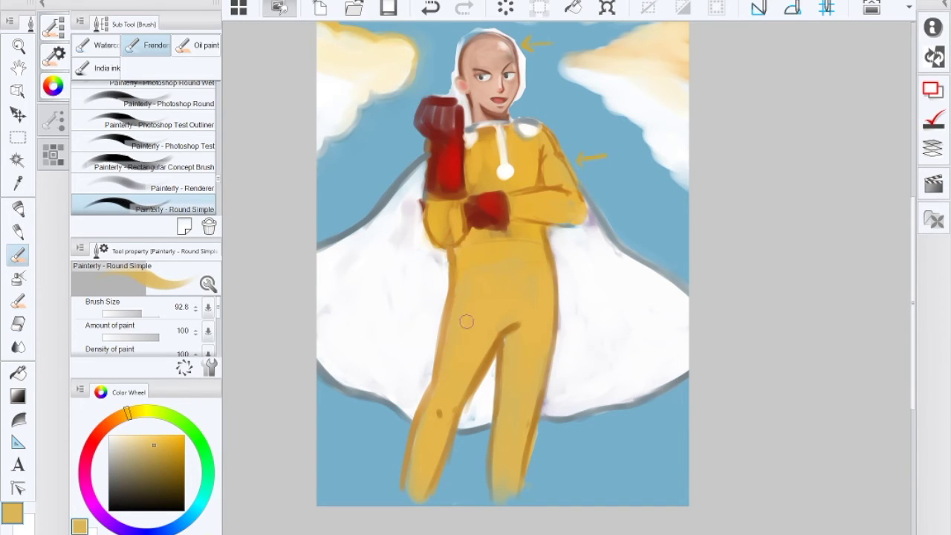
left_click(495, 300, "alt")
left_click_drag(142, 314, 145, 313)
mouse_move(538, 251)
left_mouse_down()
mouse_move(501, 239)
mouse_move(470, 253)
mouse_move(469, 267)
mouse_move(461, 254)
mouse_move(457, 337)
mouse_move(474, 245)
left_mouse_up()
left_click_drag(479, 182, 474, 174)
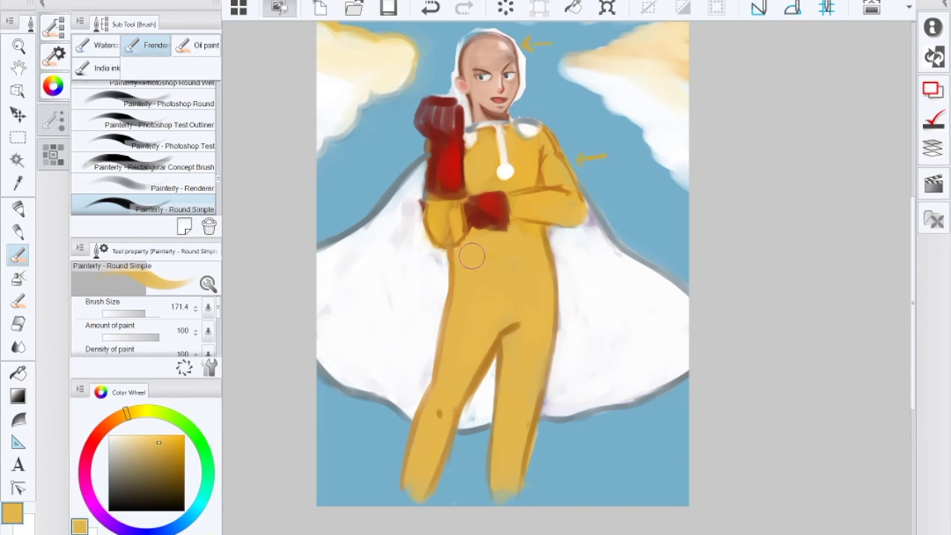
Step: Cover the smudges across the cape with sampled white, reducing the brush size to 79.6 for the area beside the folded elbow
left_click(615, 323, "alt")
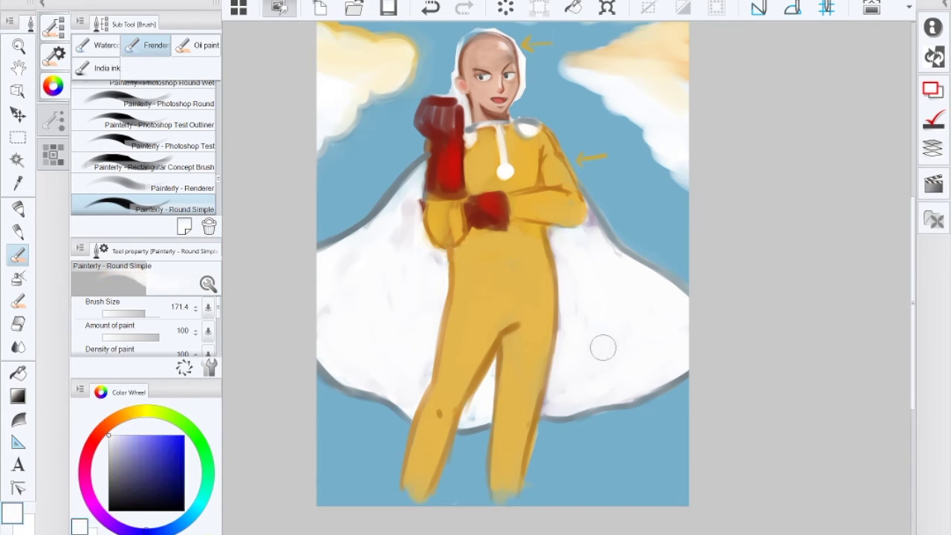
mouse_move(578, 287)
left_mouse_down()
mouse_move(569, 336)
mouse_move(563, 315)
mouse_move(558, 329)
mouse_move(560, 355)
mouse_move(564, 345)
mouse_move(547, 406)
mouse_move(574, 392)
left_mouse_up()
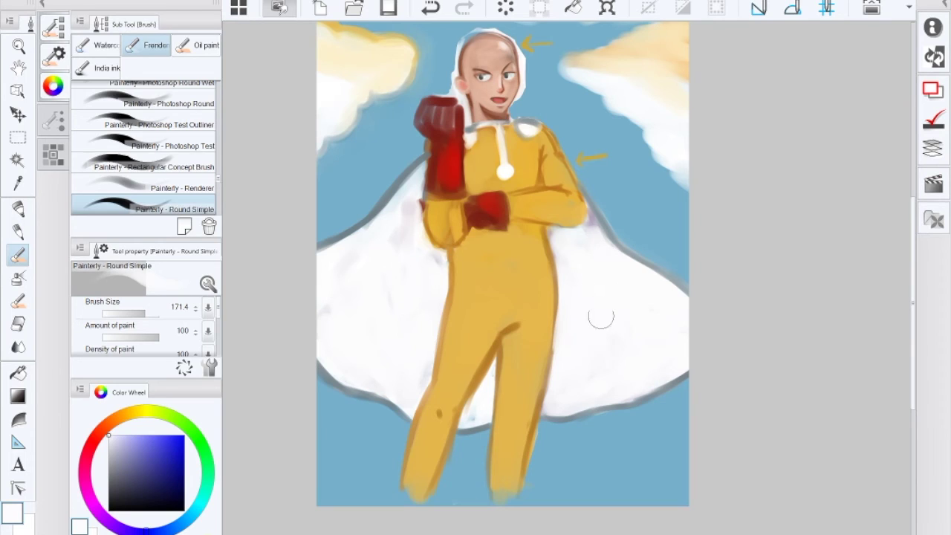
left_click(152, 312)
left_click(146, 310)
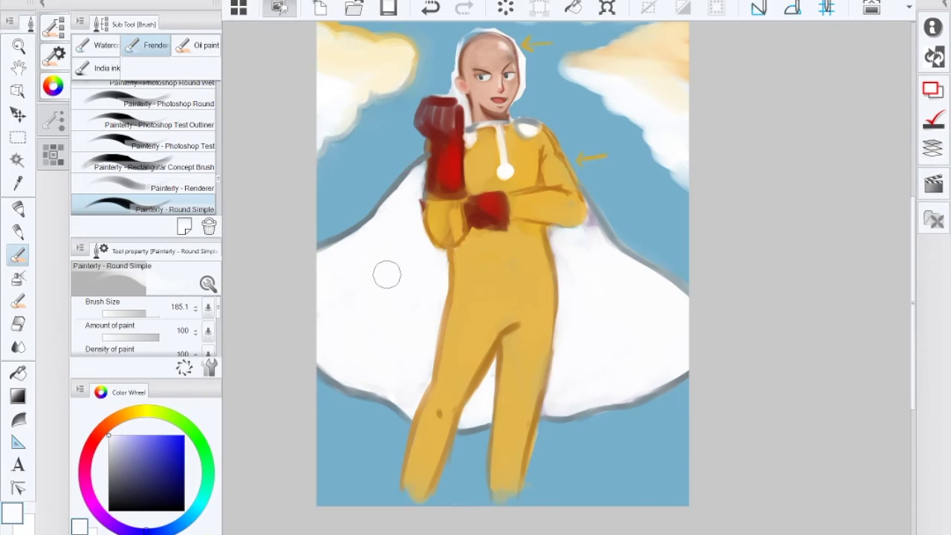
left_click(141, 313)
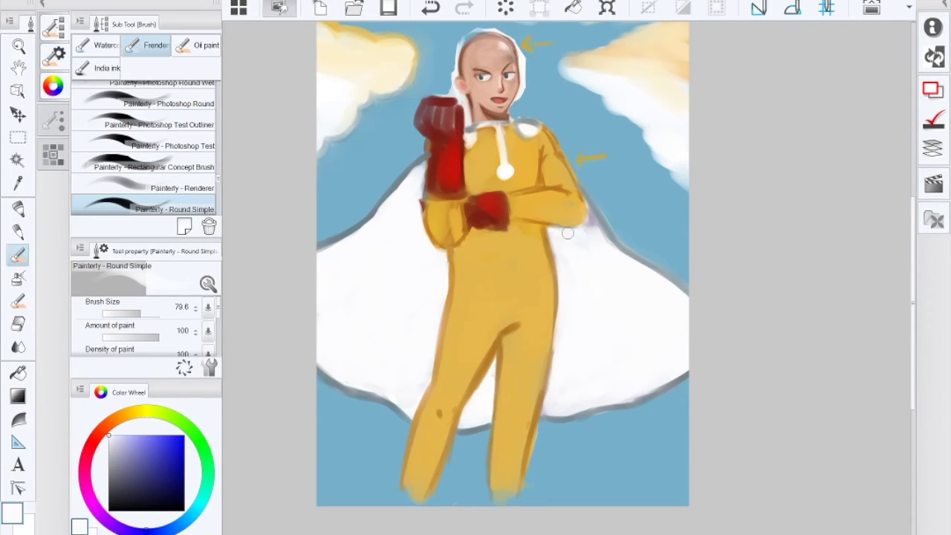
mouse_move(595, 229)
left_mouse_down()
mouse_move(587, 223)
mouse_move(601, 236)
left_mouse_up()
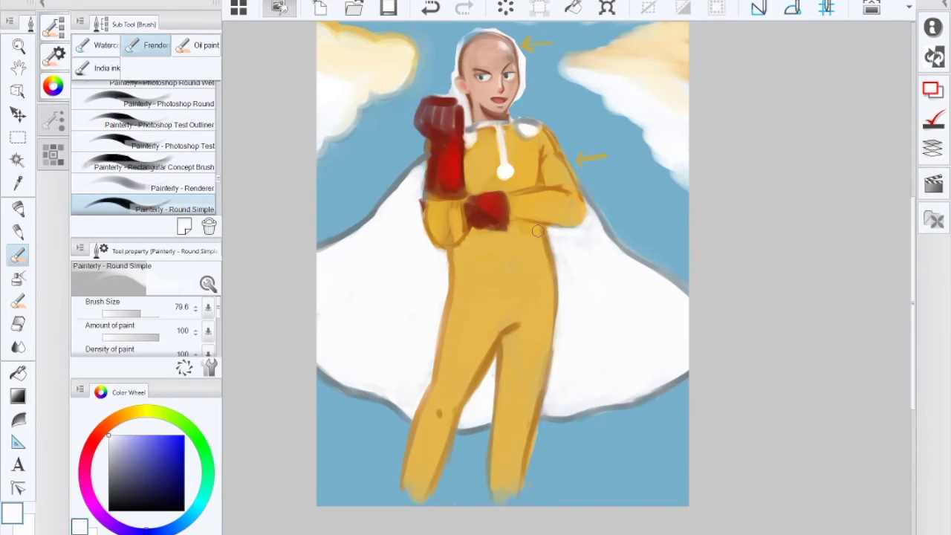
Step: Clean up the raised arm's elbow with sampled suit yellow and trim the cape beside it with white
left_click(498, 291, "alt")
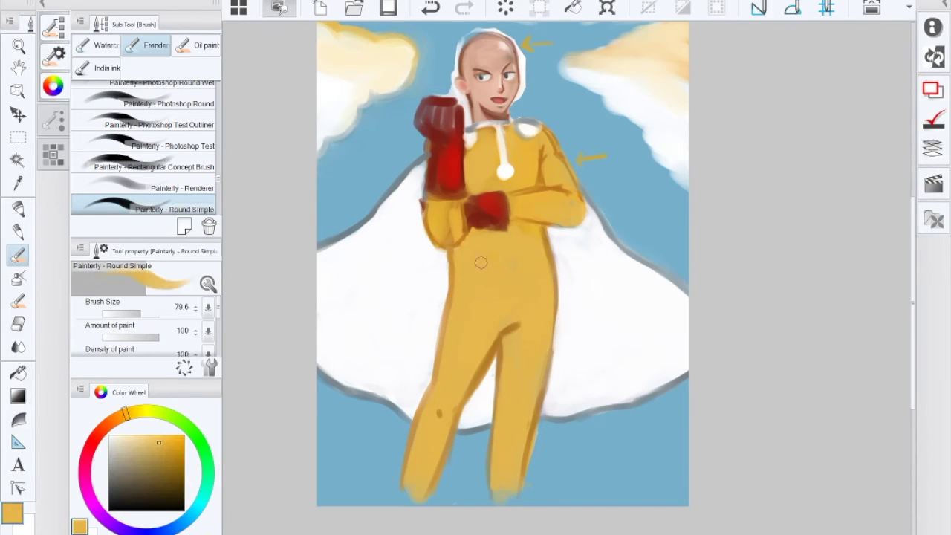
left_click(424, 242, "alt")
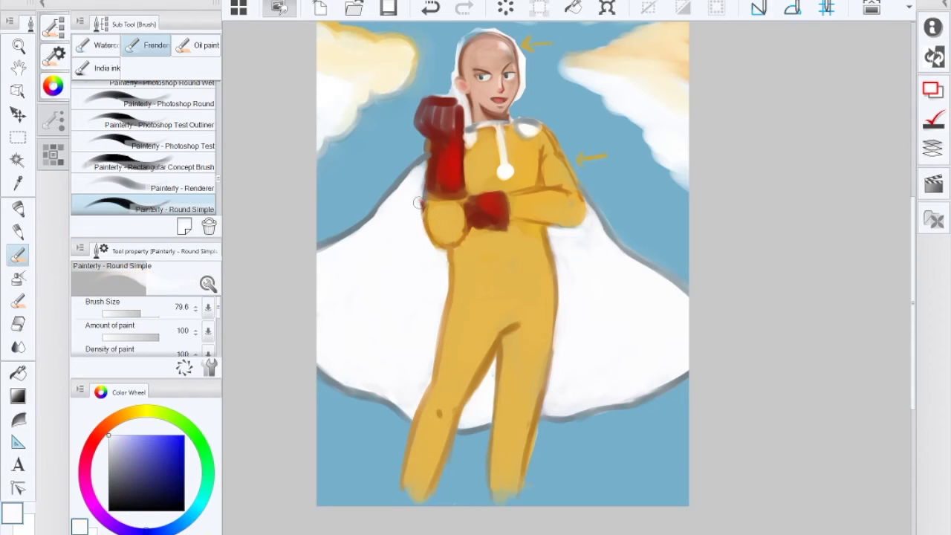
left_click_drag(421, 209, 420, 202)
mouse_move(531, 220)
left_mouse_down()
mouse_move(542, 328)
mouse_move(544, 219)
left_mouse_up()
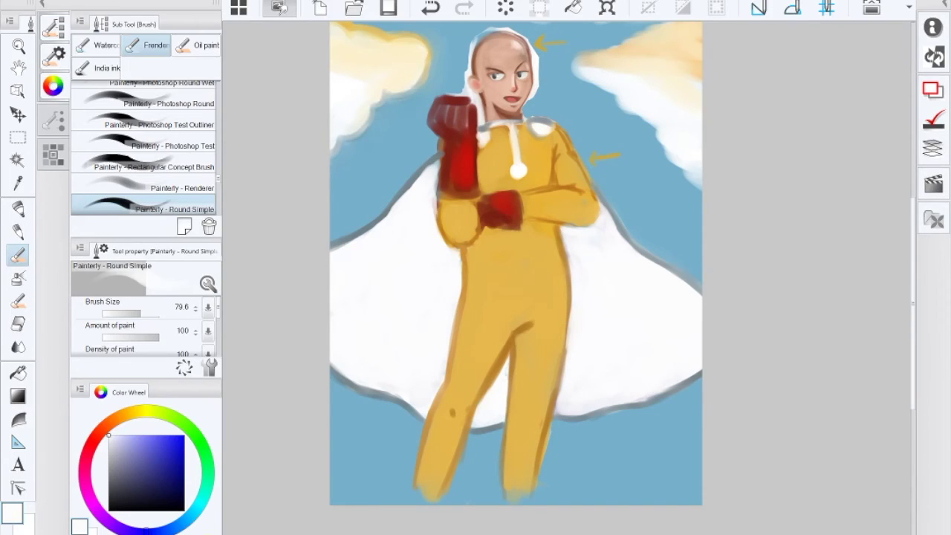
Step: Sample the leg outline's brown, shift it to a darker golden yellow, and rework the outlines along the legs and torso
left_click(551, 407, "alt")
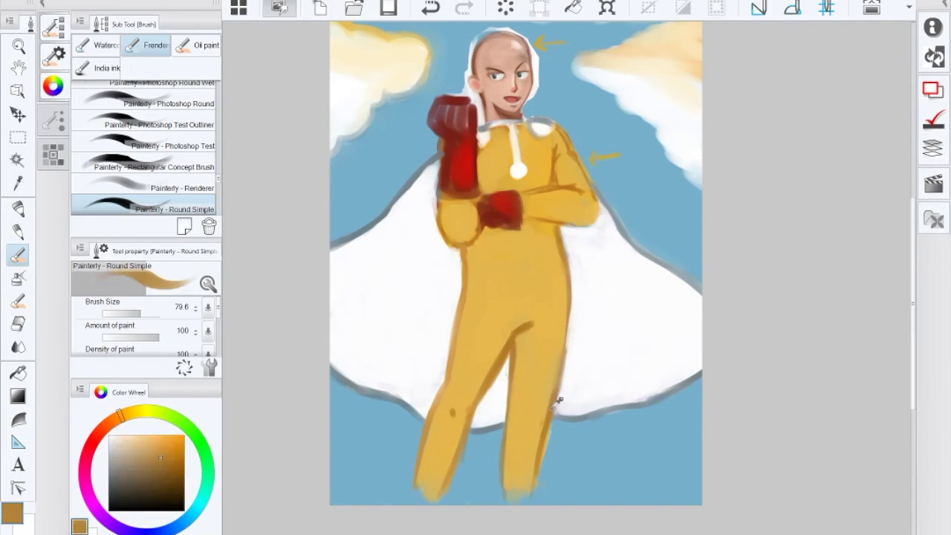
left_click(173, 446)
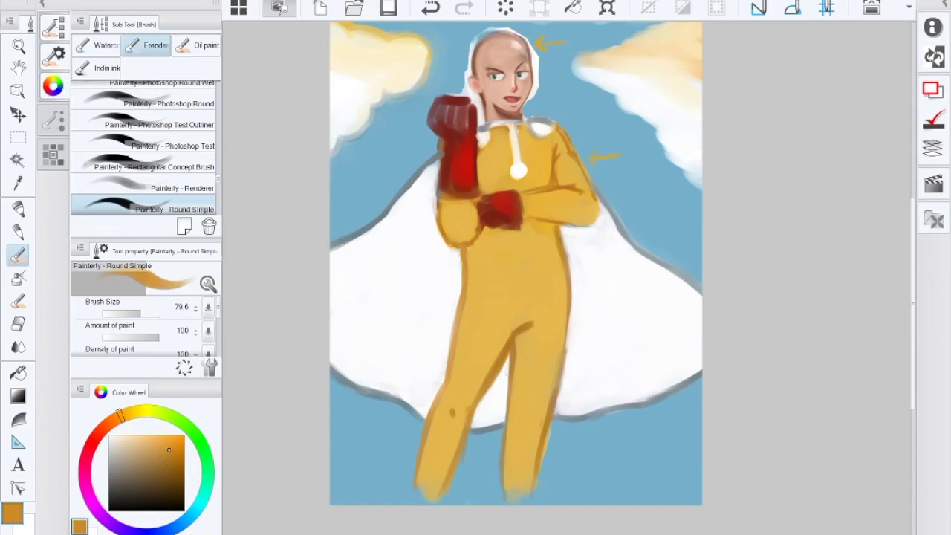
left_click(129, 414)
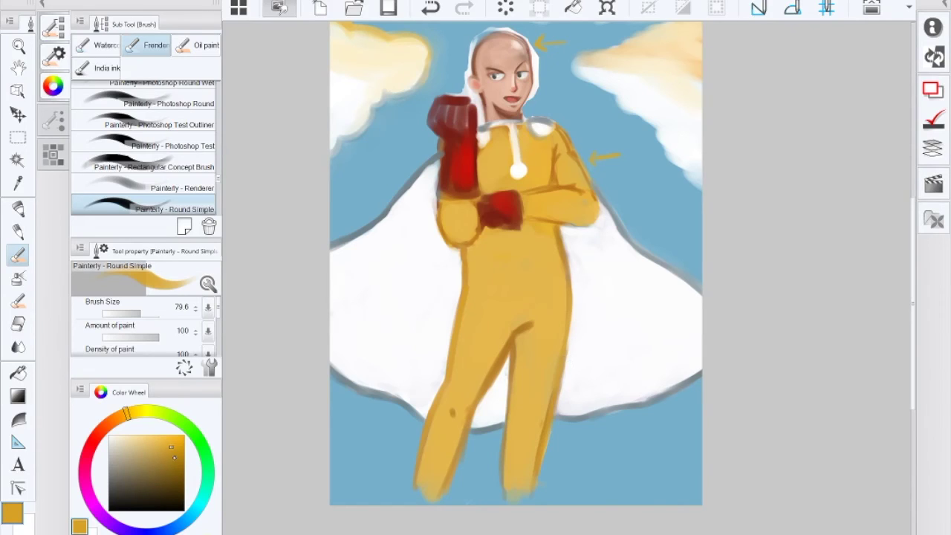
left_click(173, 457)
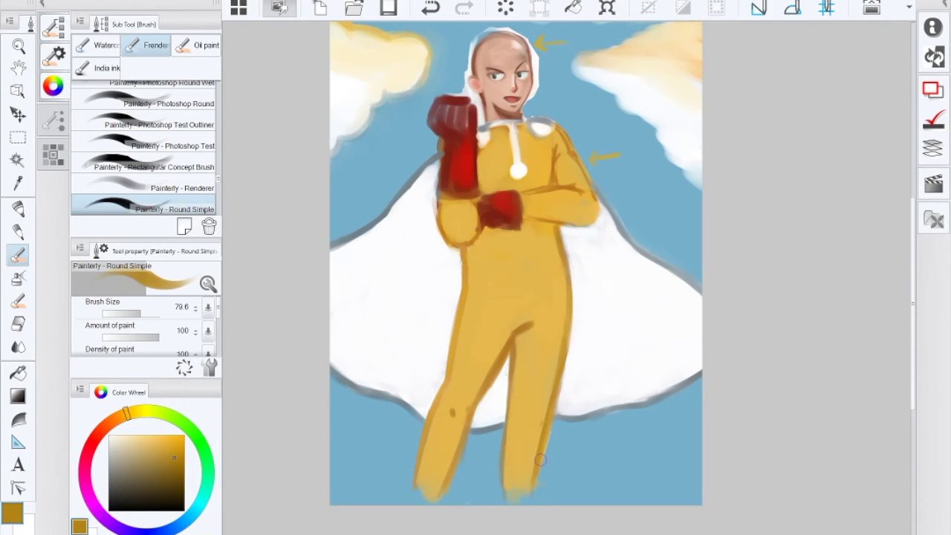
mouse_move(540, 455)
left_mouse_down()
mouse_move(543, 533)
mouse_move(532, 446)
left_mouse_up()
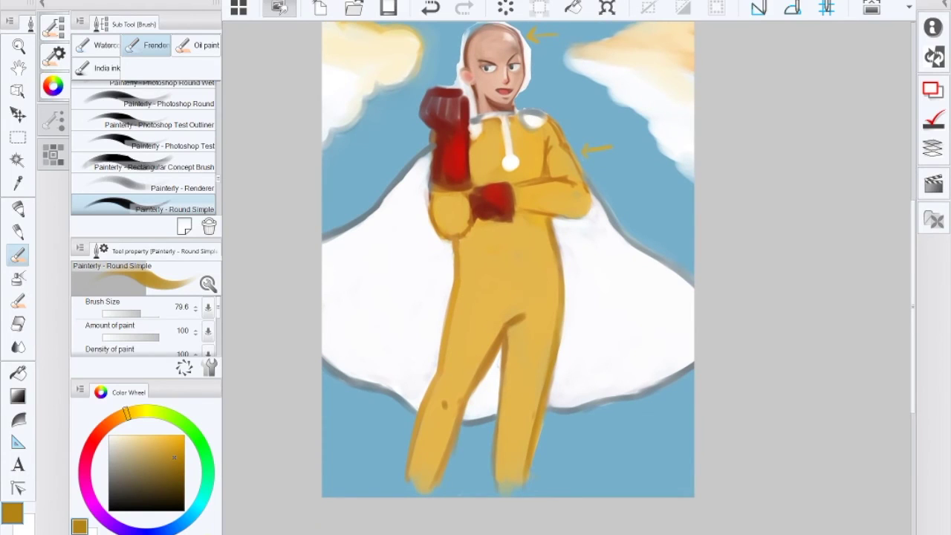
Step: Sample the sky blue and review the full figure from the head down to the feet
left_click_drag(512, 260, 490, 387)
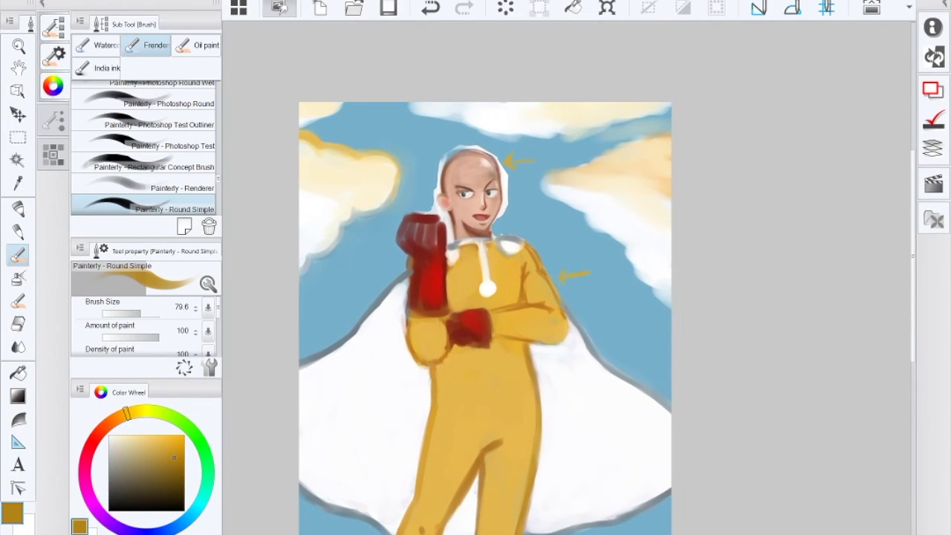
left_click(550, 223, "alt")
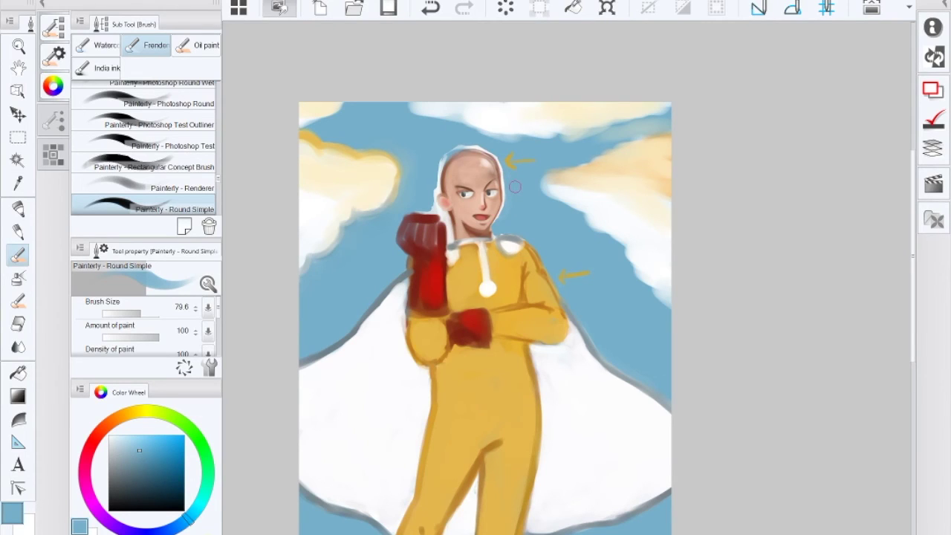
left_click_drag(514, 187, 487, 78)
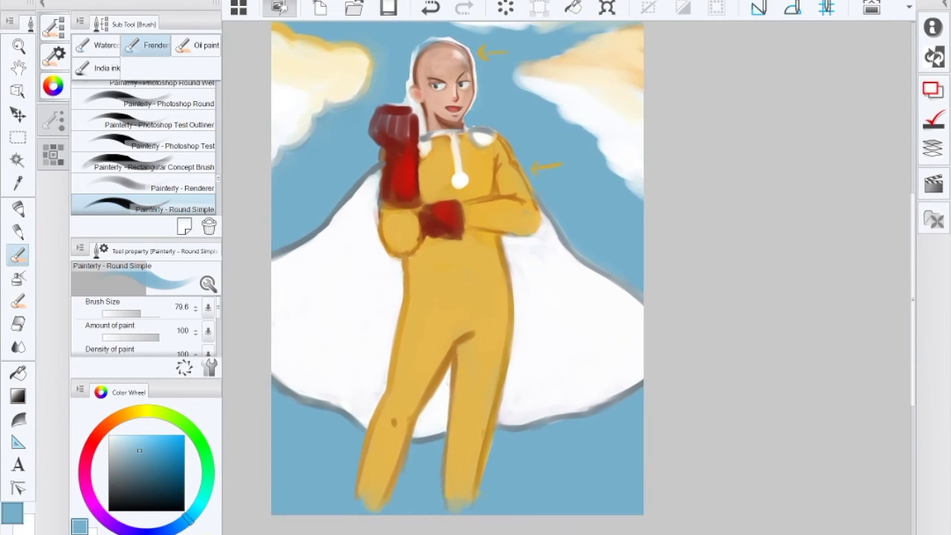
left_click_drag(460, 341, 505, 296)
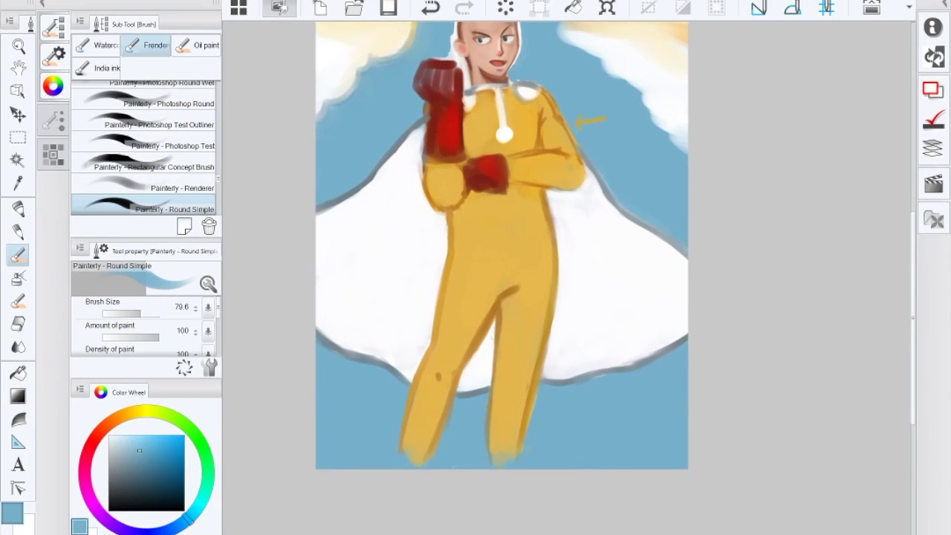
left_click_drag(505, 193, 482, 307)
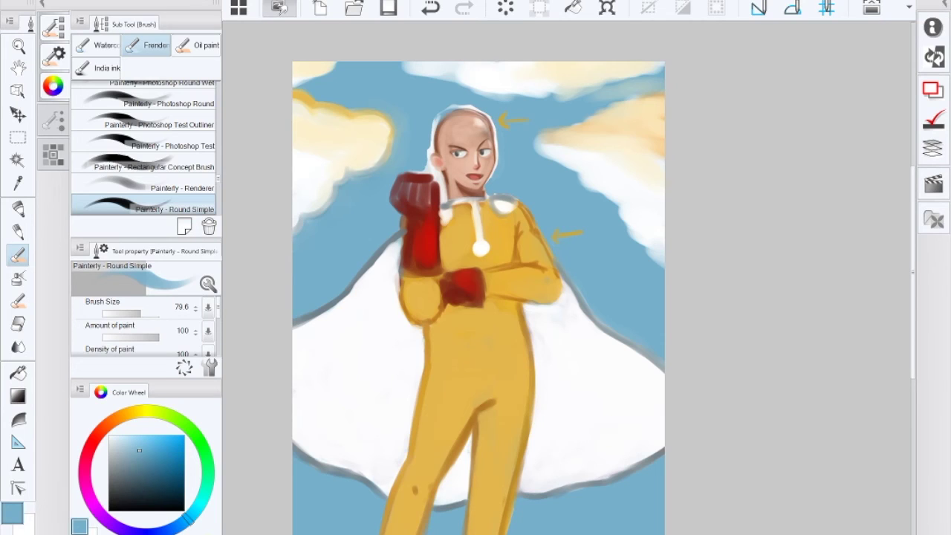
left_click_drag(475, 326, 482, 246)
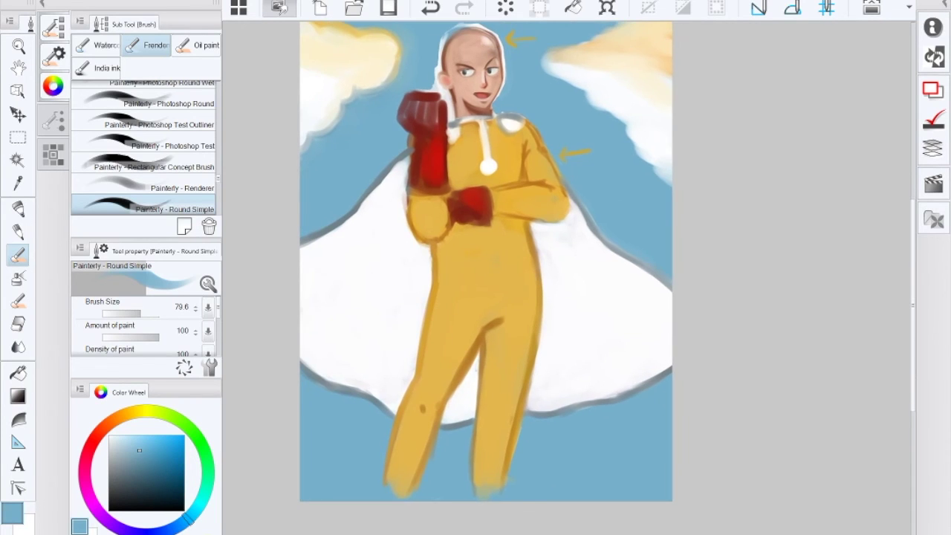
left_click_drag(483, 282, 474, 344)
Step: Touch up the cape beneath the folded arm and beside the torso with sampled white
scroll(521, 303, "up", 3)
left_click_drag(521, 303, 492, 261)
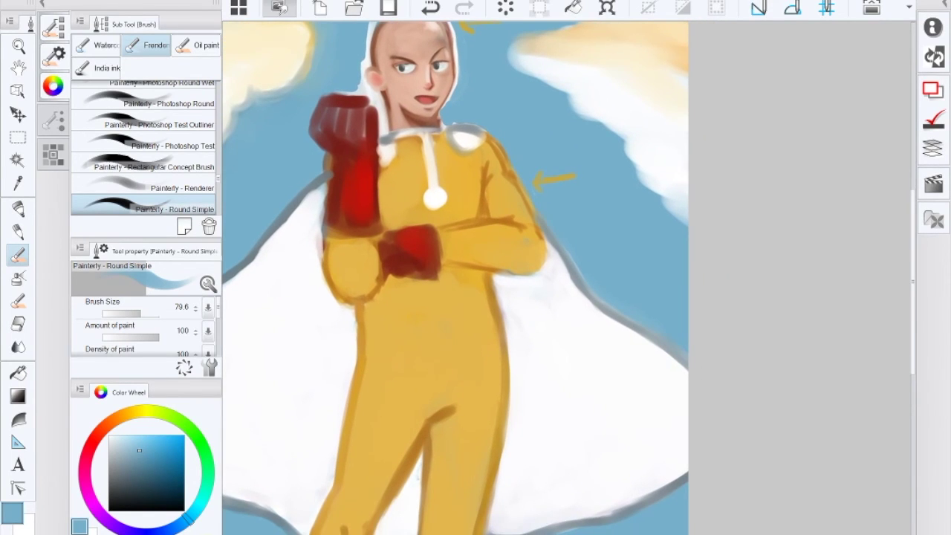
left_click(567, 364, "alt")
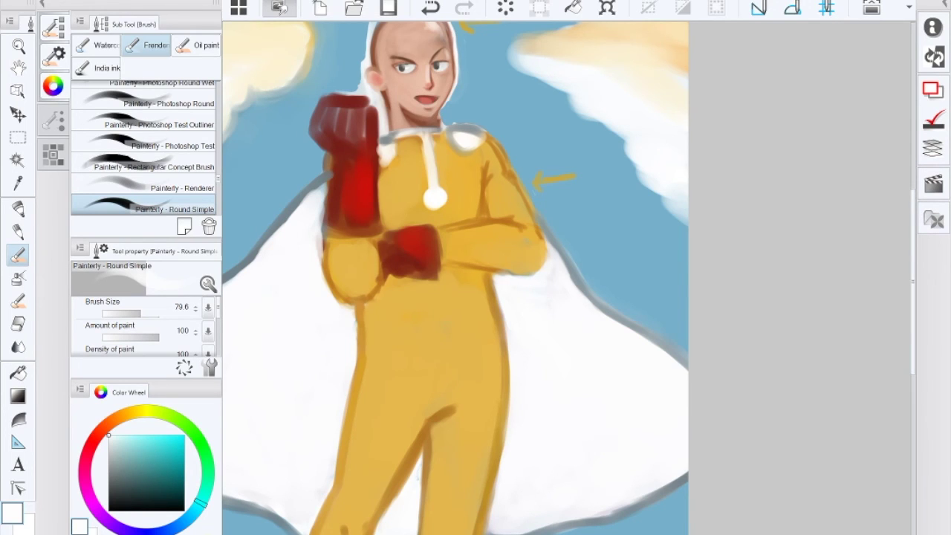
left_click_drag(548, 288, 621, 362)
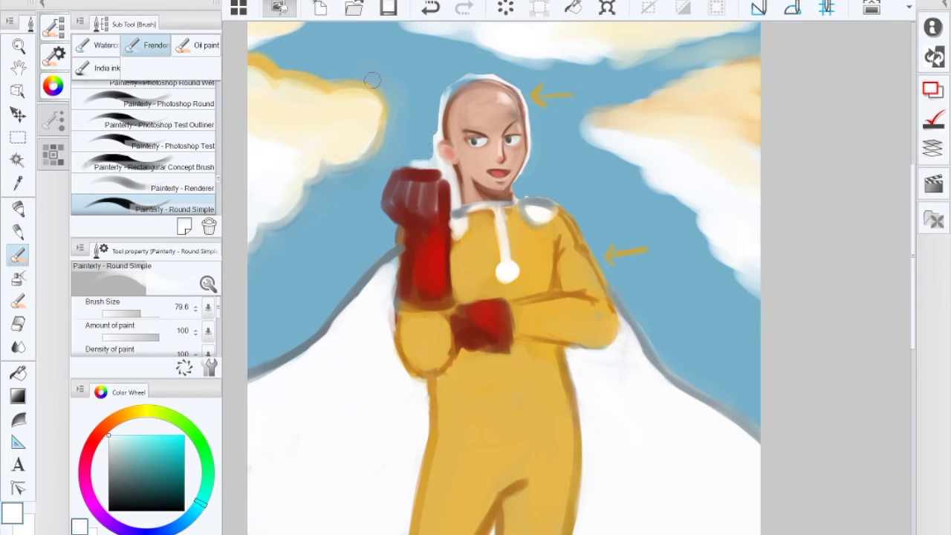
Step: Paint out the white halo around the bald head with sampled sky blue, and trim the edges around the fist and ear
left_click(408, 121, "alt")
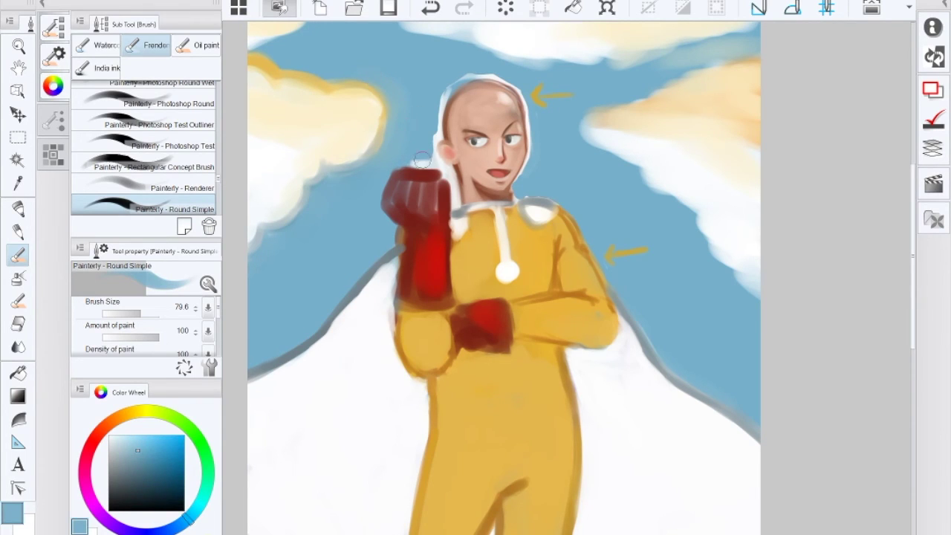
mouse_move(427, 168)
left_mouse_down()
mouse_move(445, 83)
mouse_move(437, 119)
mouse_move(460, 75)
mouse_move(435, 140)
mouse_move(446, 172)
mouse_move(425, 164)
mouse_move(419, 145)
mouse_move(450, 89)
left_mouse_up()
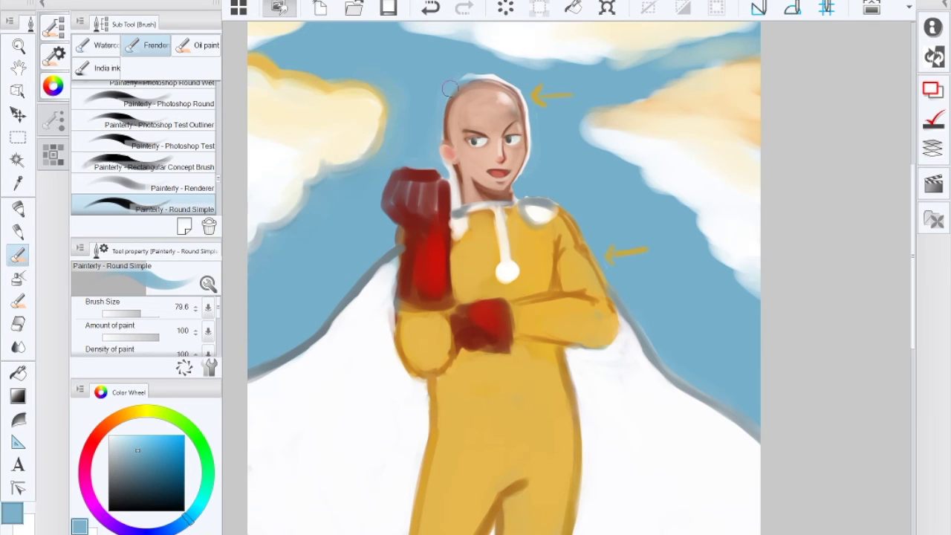
mouse_move(394, 234)
left_mouse_down()
mouse_move(410, 80)
mouse_move(427, 214)
left_mouse_up()
mouse_move(568, 184)
left_mouse_down()
mouse_move(599, 196)
mouse_move(547, 185)
mouse_move(576, 111)
mouse_move(568, 144)
mouse_move(563, 91)
mouse_move(531, 69)
mouse_move(495, 65)
mouse_move(528, 59)
mouse_move(510, 67)
mouse_move(548, 77)
mouse_move(523, 62)
left_mouse_up()
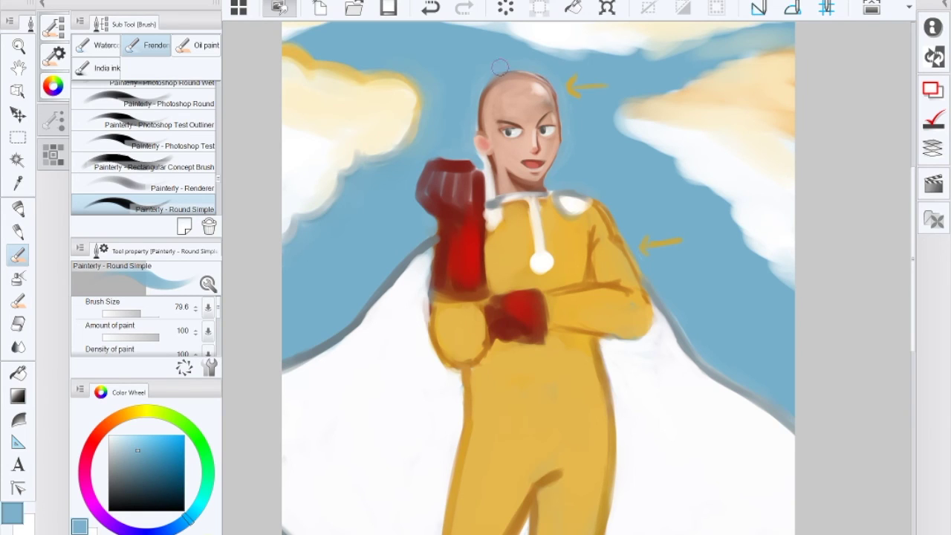
mouse_move(473, 151)
left_mouse_down()
mouse_move(488, 171)
mouse_move(488, 198)
mouse_move(490, 169)
left_mouse_up()
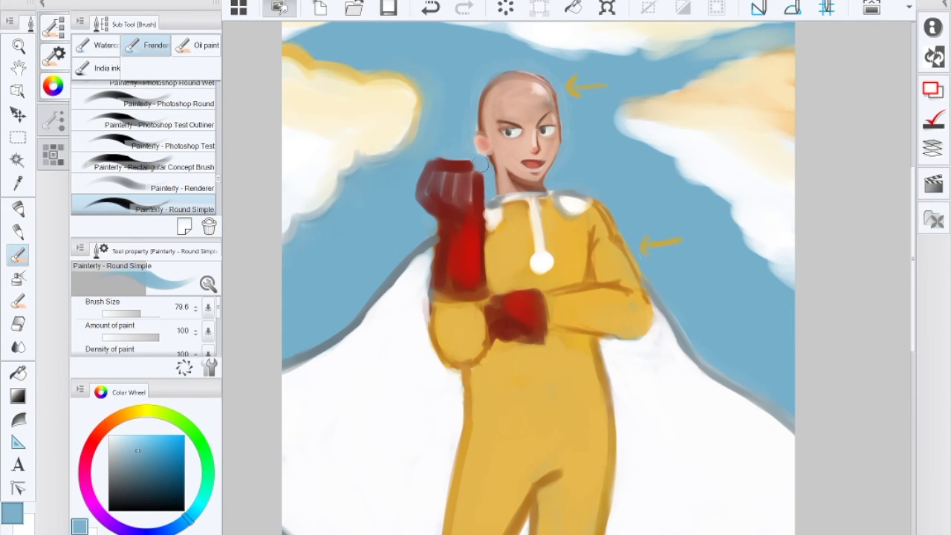
Step: Sample the golden brown between the legs and draw a light-direction arrow in the sky, pointing down toward the sleeved shoulder
scroll(444, 149, "down", 3)
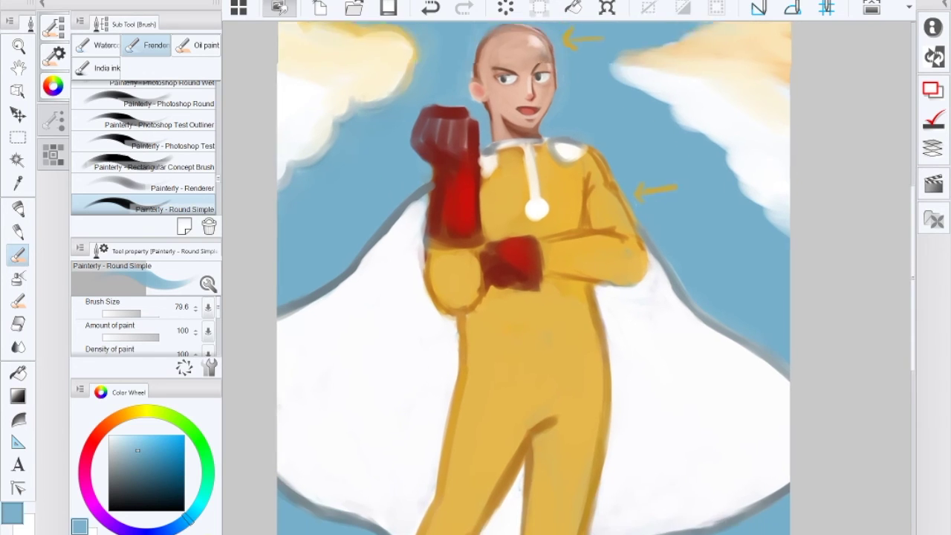
mouse_move(505, 267)
left_mouse_down()
mouse_move(552, 279)
mouse_move(552, 176)
mouse_move(569, 203)
left_mouse_up()
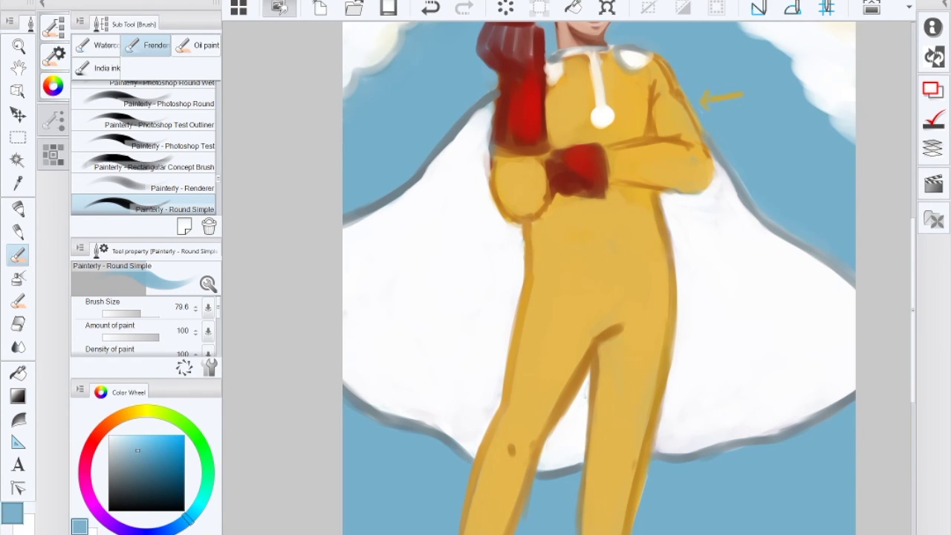
left_click(579, 385, "alt")
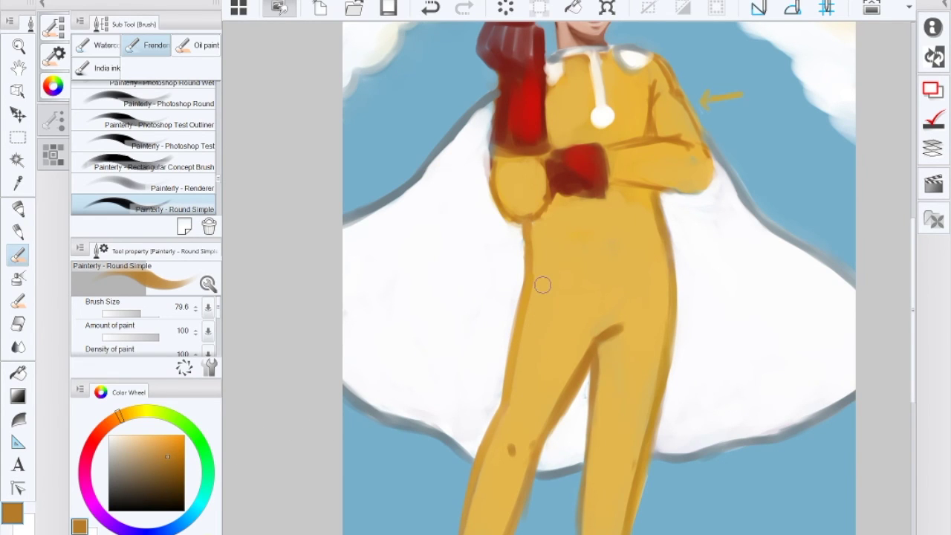
left_click_drag(543, 285, 490, 408)
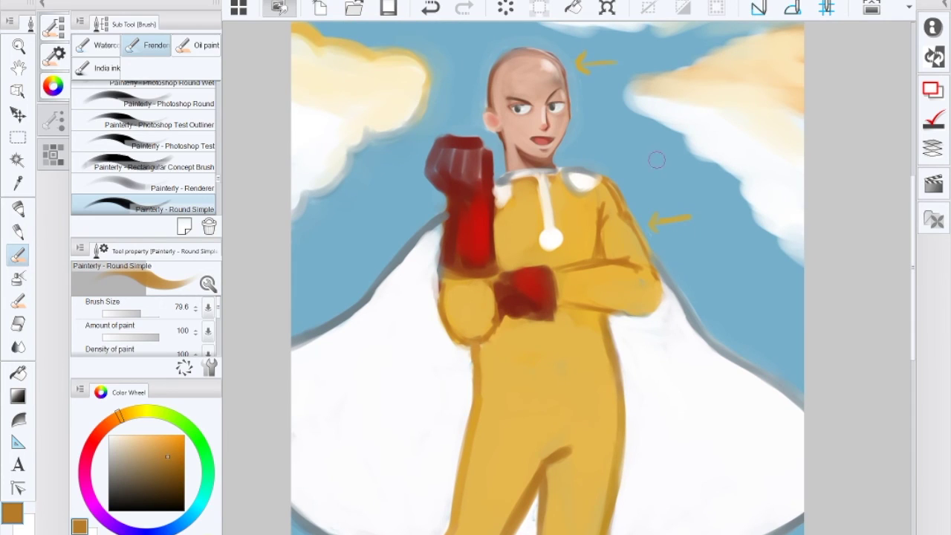
mouse_move(650, 167)
left_mouse_down()
mouse_move(678, 177)
mouse_move(664, 164)
mouse_move(687, 126)
left_mouse_up()
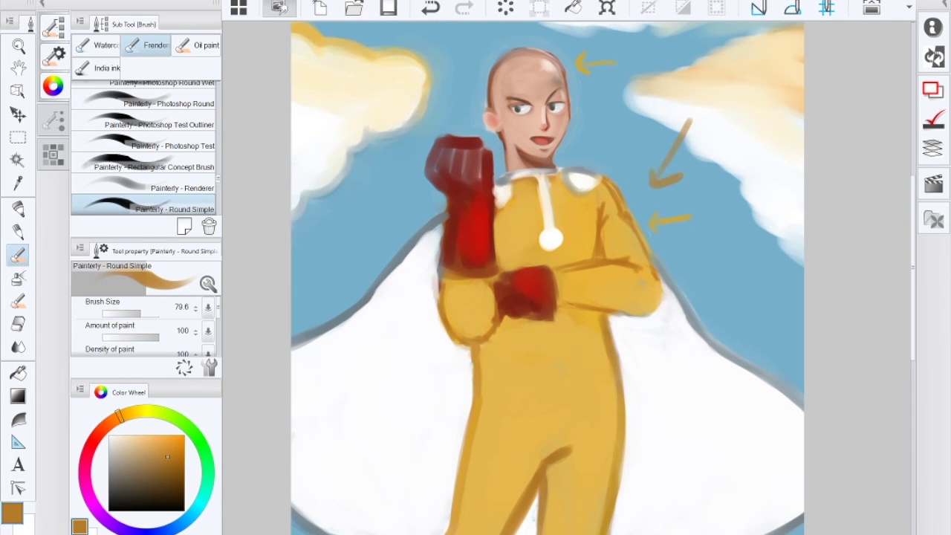
Step: Paint a tapering golden-brown shadow from the crotch down the inner thigh of the straight leg
left_click_drag(622, 327, 651, 153)
scroll(514, 276, "down", 2)
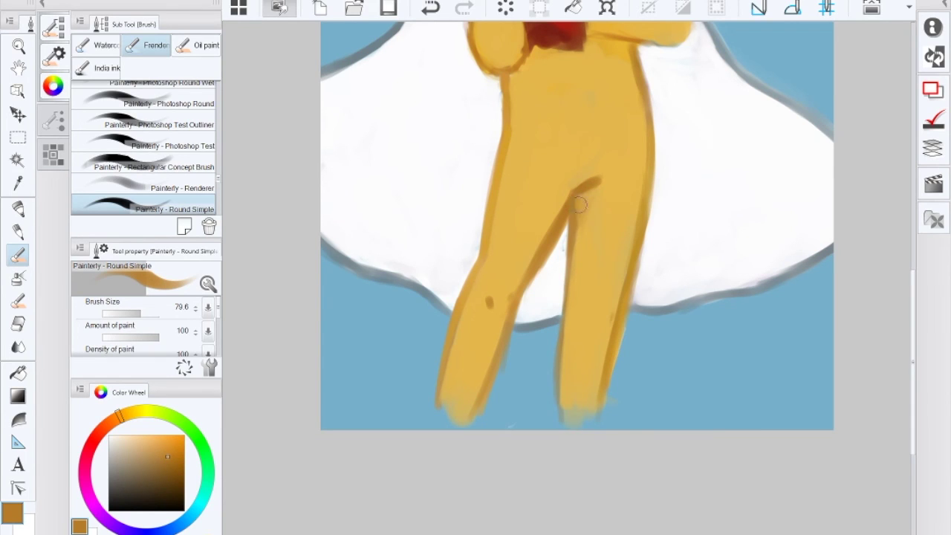
mouse_move(587, 196)
left_mouse_down()
mouse_move(581, 230)
mouse_move(581, 201)
mouse_move(594, 189)
mouse_move(575, 253)
left_mouse_up()
left_click_drag(594, 190, 572, 278)
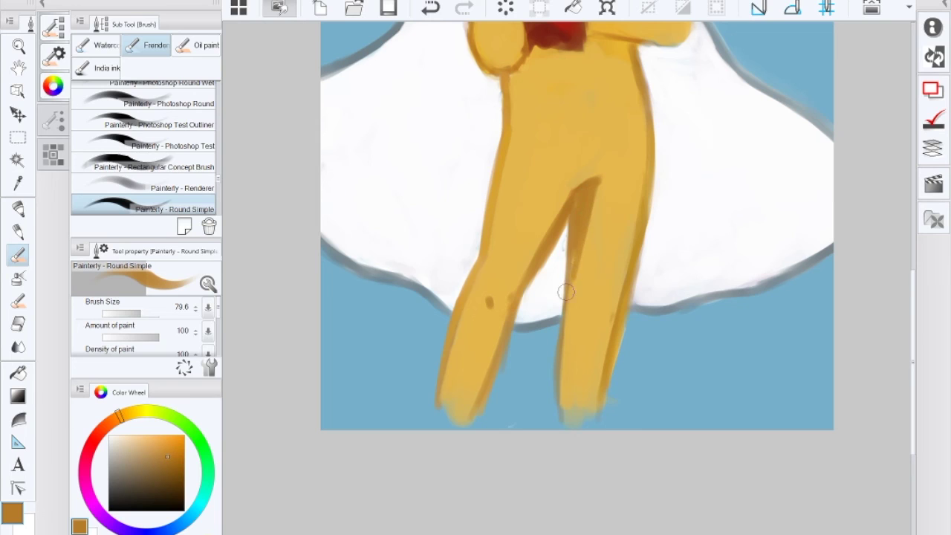
mouse_move(580, 204)
left_mouse_down()
mouse_move(572, 270)
mouse_move(587, 215)
mouse_move(571, 288)
left_mouse_up()
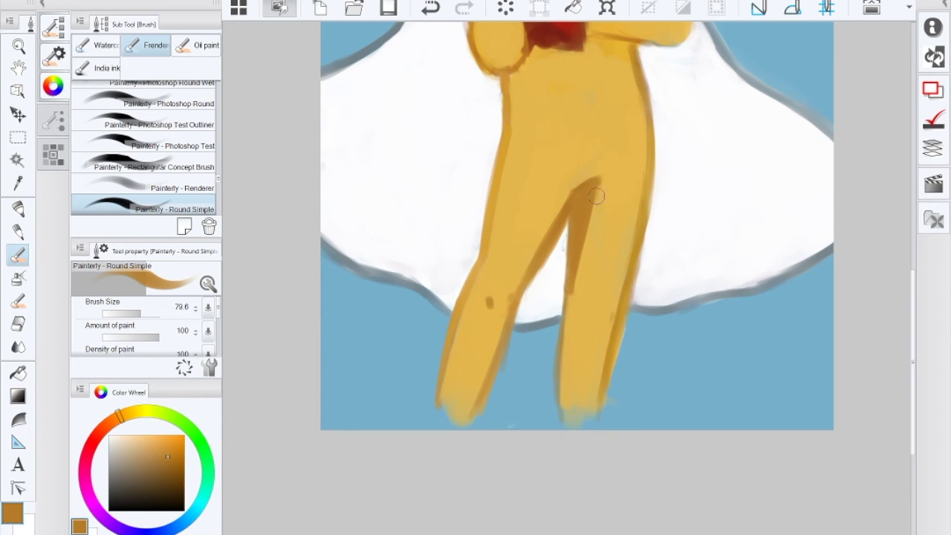
mouse_move(596, 195)
left_mouse_down()
mouse_move(586, 244)
mouse_move(599, 187)
mouse_move(588, 246)
mouse_move(597, 181)
mouse_move(581, 260)
left_mouse_up()
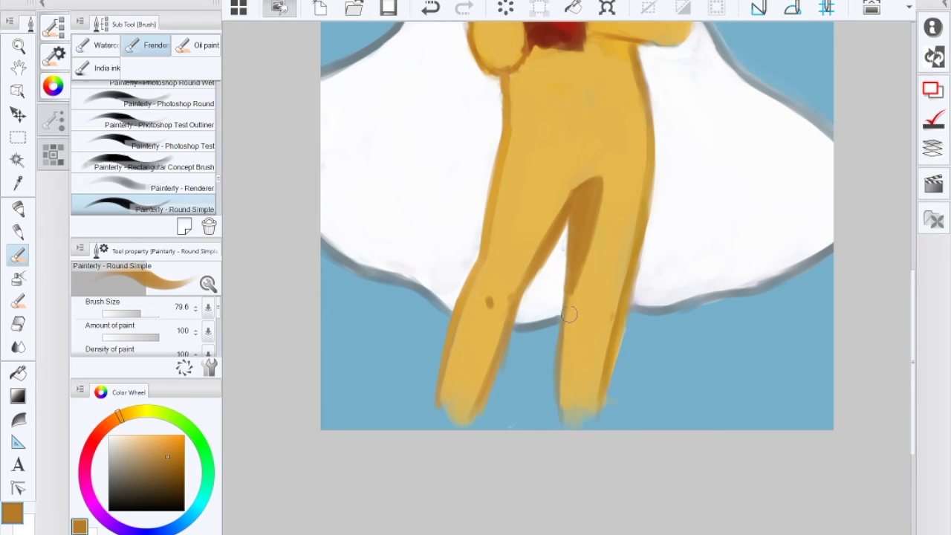
Step: Shade the back of the straight leg's knee, darken its shin edges, and enlarge the bent knee's brown spot with a 199.9 brush
mouse_move(596, 339)
left_mouse_down()
mouse_move(619, 312)
mouse_move(587, 337)
mouse_move(595, 357)
mouse_move(593, 340)
mouse_move(595, 353)
mouse_move(605, 348)
mouse_move(600, 335)
mouse_move(609, 342)
mouse_move(590, 341)
mouse_move(601, 357)
mouse_move(599, 341)
mouse_move(590, 344)
mouse_move(607, 351)
mouse_move(586, 344)
mouse_move(596, 344)
mouse_move(593, 366)
mouse_move(589, 353)
mouse_move(596, 377)
mouse_move(599, 355)
mouse_move(601, 388)
left_mouse_up()
left_click_drag(624, 300, 602, 385)
mouse_move(599, 190)
left_mouse_down()
mouse_move(587, 372)
mouse_move(595, 153)
left_mouse_up()
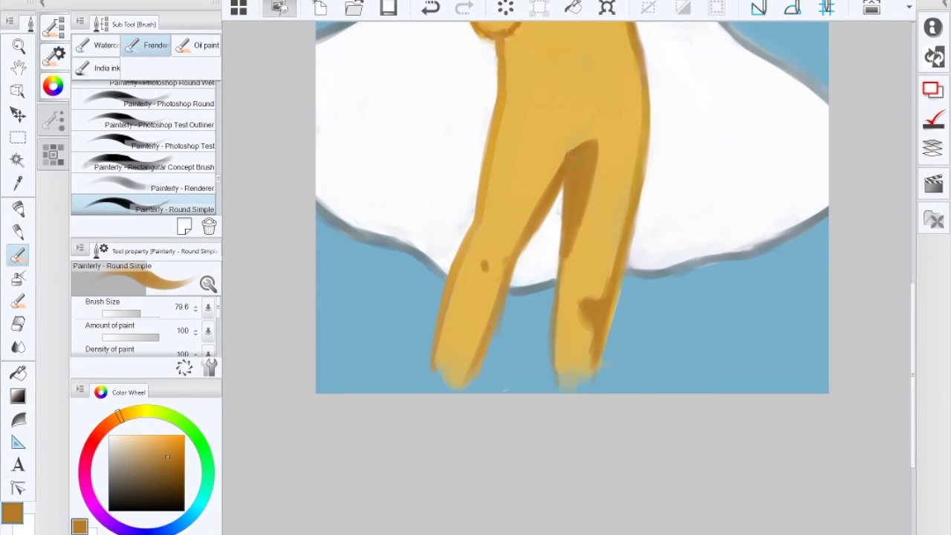
left_click_drag(554, 343, 549, 362)
left_click_drag(559, 314, 554, 380)
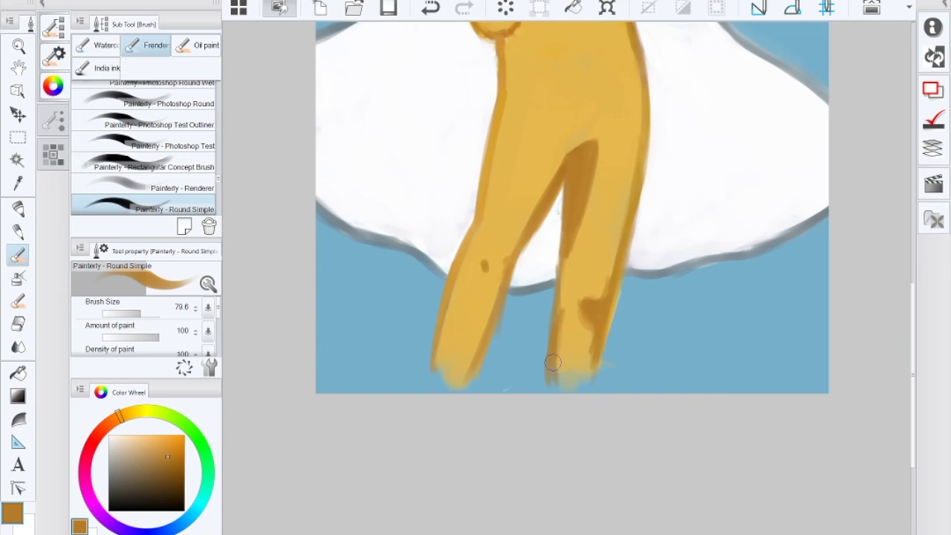
left_click_drag(485, 278, 488, 285)
left_click_drag(142, 307, 146, 307)
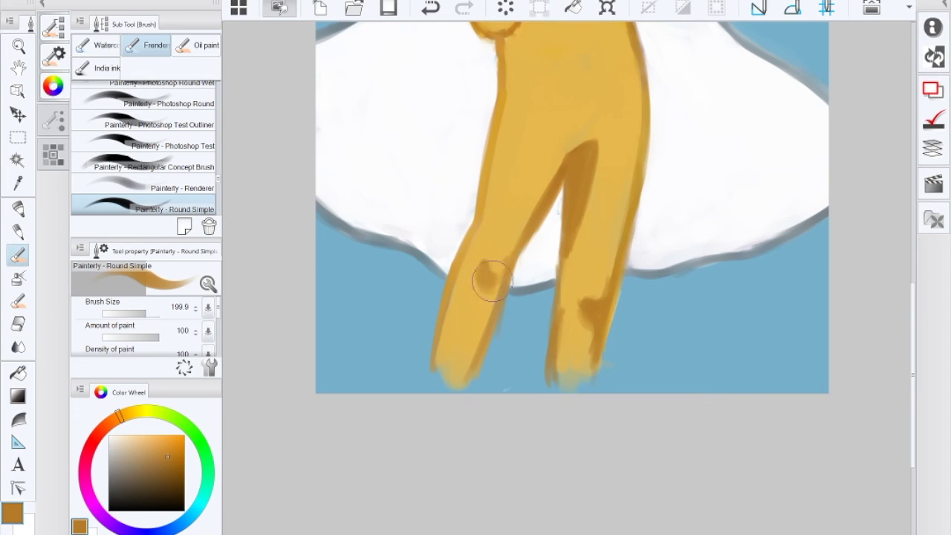
Step: Paint a brown cast shadow beneath the folded arm using brush sizes 54.2 and 108.2, undoing the diagonal test stroke across the body
left_click_drag(147, 307, 138, 307)
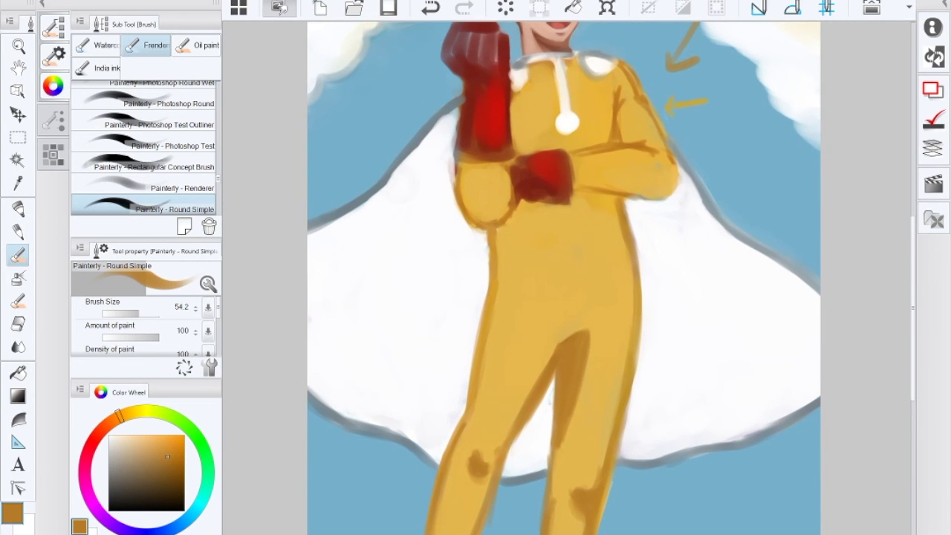
scroll(381, 288, "down", 2)
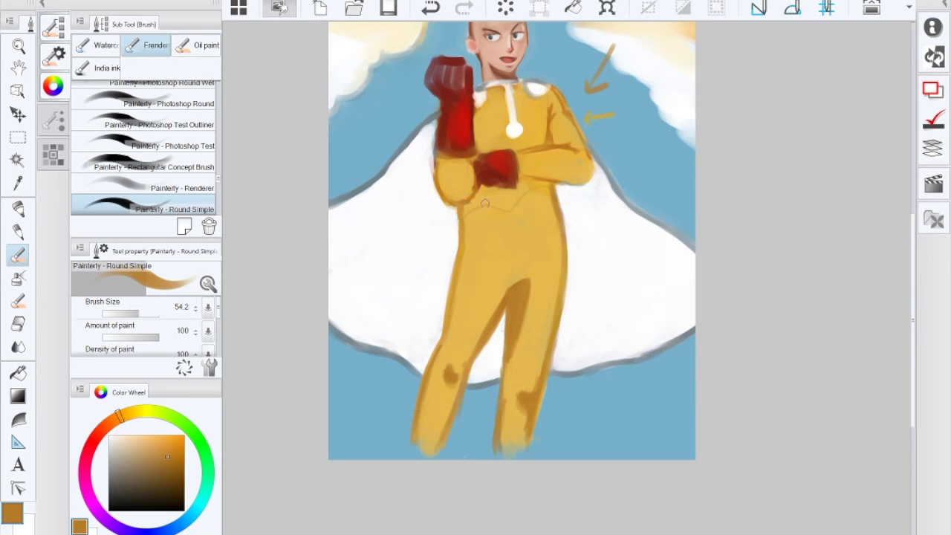
left_click(142, 312)
mouse_move(478, 200)
left_mouse_down()
mouse_move(508, 190)
mouse_move(491, 187)
mouse_move(502, 193)
mouse_move(493, 204)
mouse_move(467, 209)
mouse_move(485, 194)
mouse_move(487, 208)
mouse_move(512, 202)
mouse_move(520, 182)
mouse_move(479, 209)
left_mouse_up()
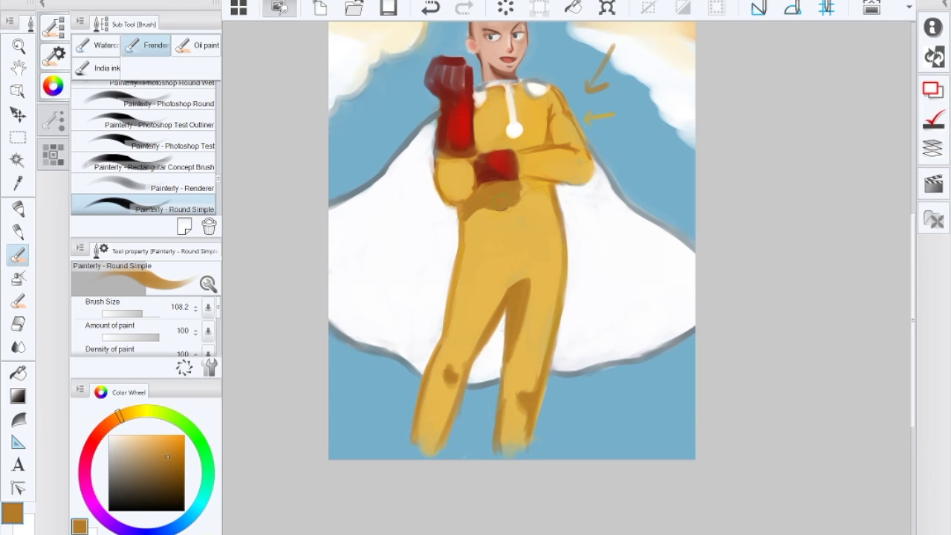
left_click_drag(635, 113, 448, 343)
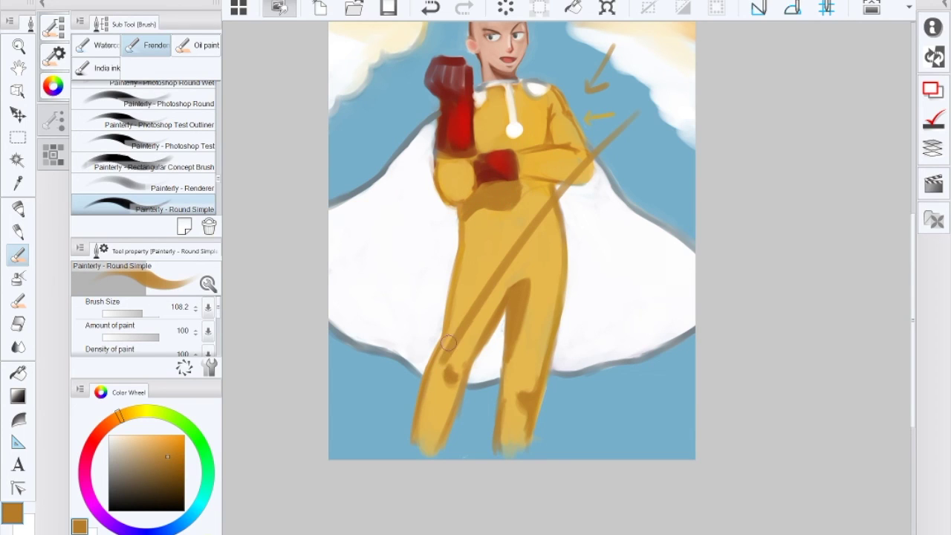
left_click(430, 9)
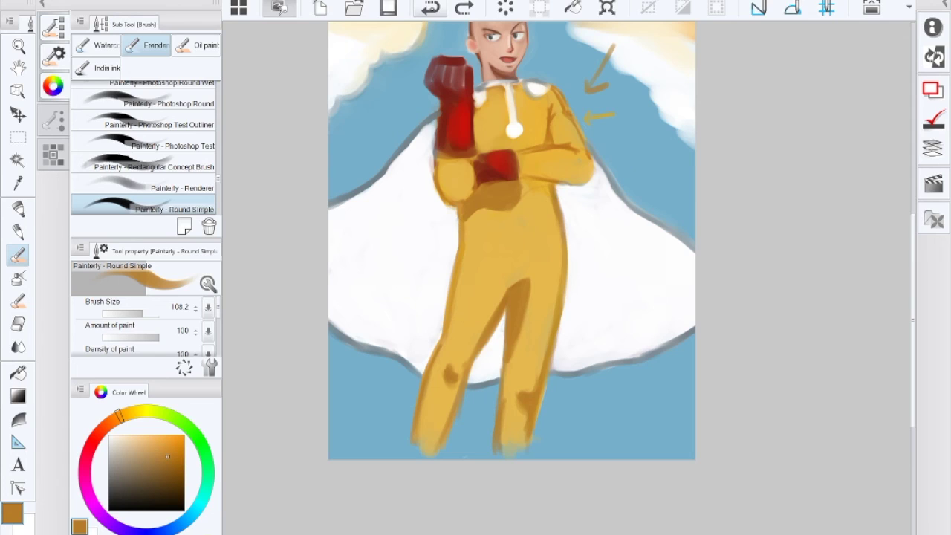
left_click_drag(462, 210, 468, 213)
mouse_move(521, 190)
left_mouse_down()
mouse_move(530, 185)
mouse_move(522, 190)
left_mouse_up()
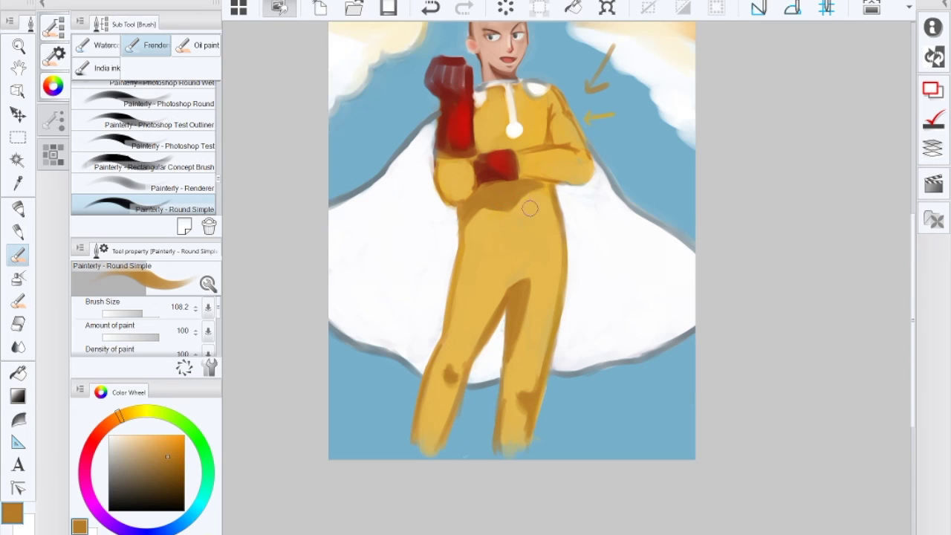
Step: Shade the outer side of the bent leg with broad strokes at brush size 465.1, using a brighter orange-brown
left_click_drag(508, 176, 531, 214)
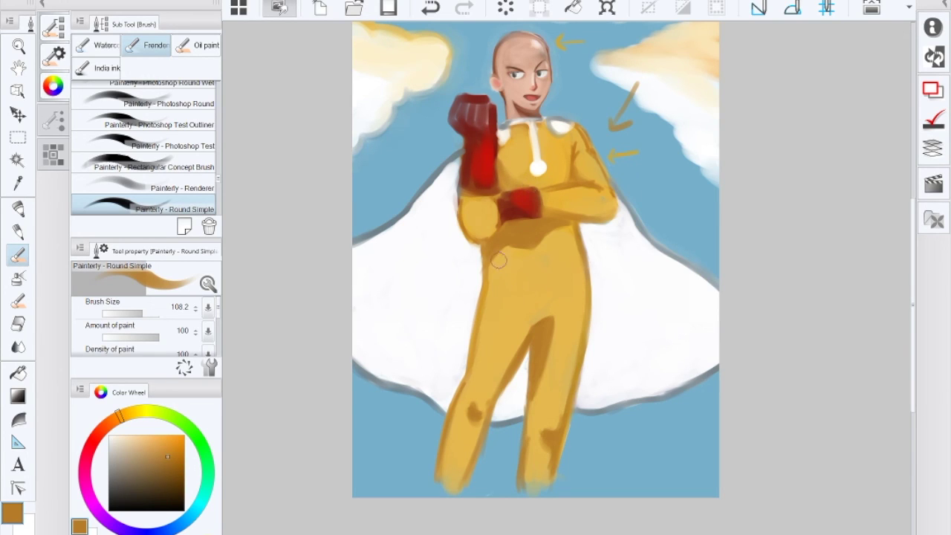
left_click(153, 313)
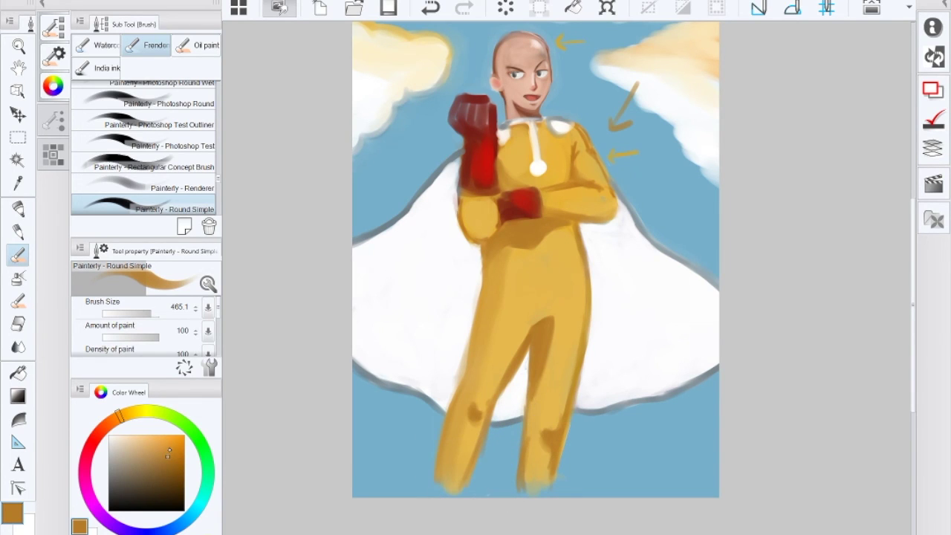
left_click(170, 449)
left_click_drag(499, 259, 480, 340)
left_click_drag(494, 291, 475, 382)
left_click_drag(479, 342, 475, 370)
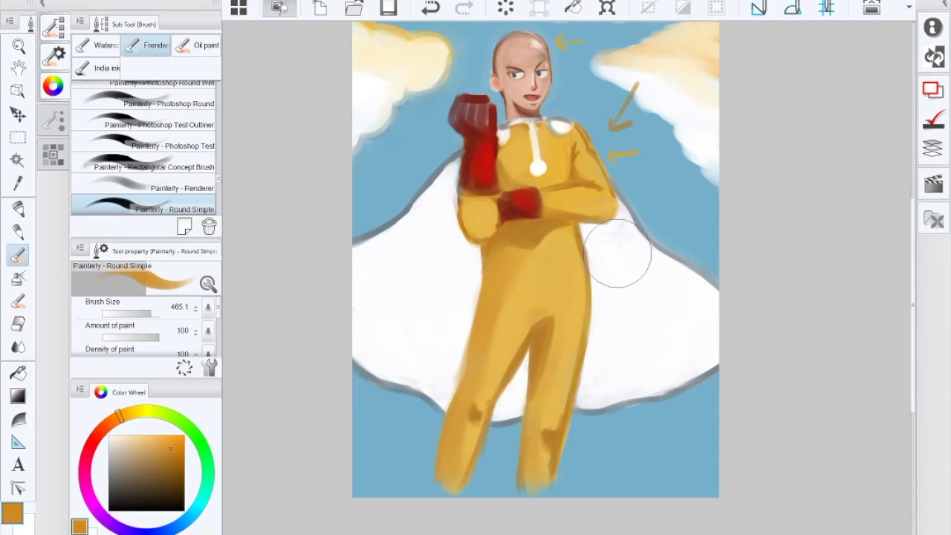
Step: Sample the brown knee shadow and define the bent leg's outer thigh edge with a 79.6 brush
left_click(555, 440, "alt")
left_click(146, 314)
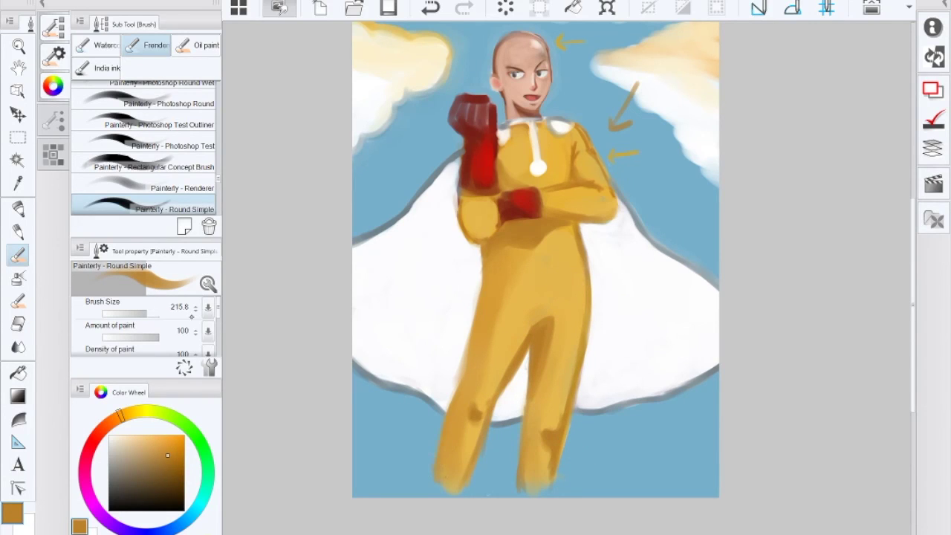
left_click_drag(157, 313, 140, 313)
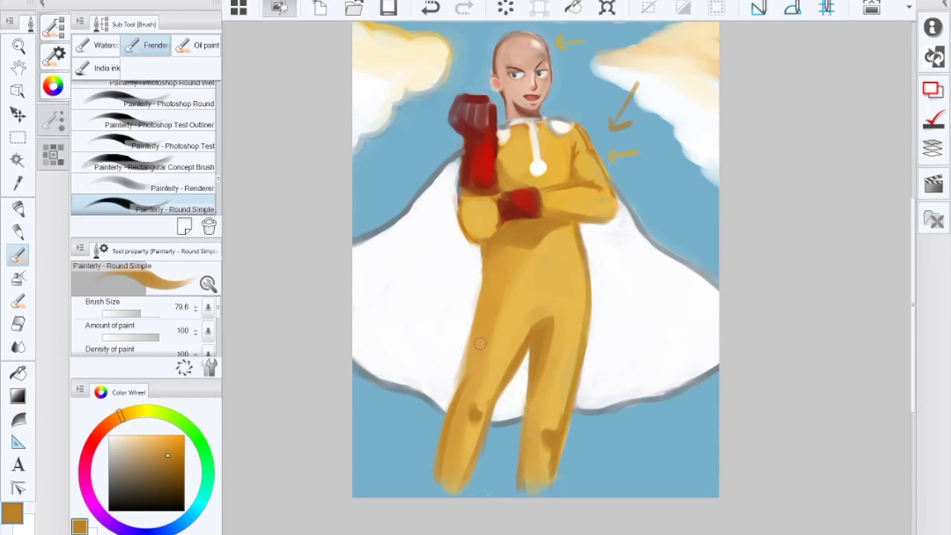
left_click_drag(464, 373, 480, 277)
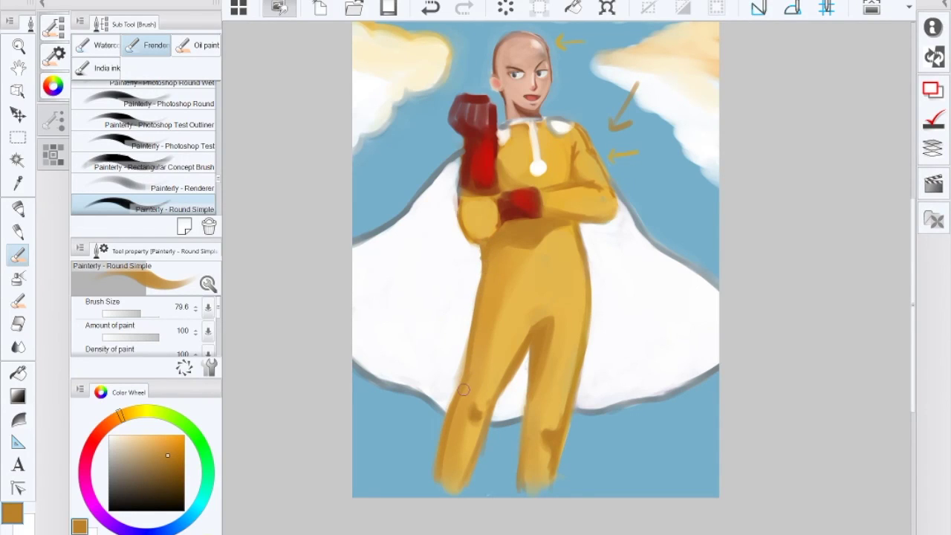
Step: Sample the cape's white and clean the cape edge beside the bent leg's outer thigh
left_click(446, 330, "alt")
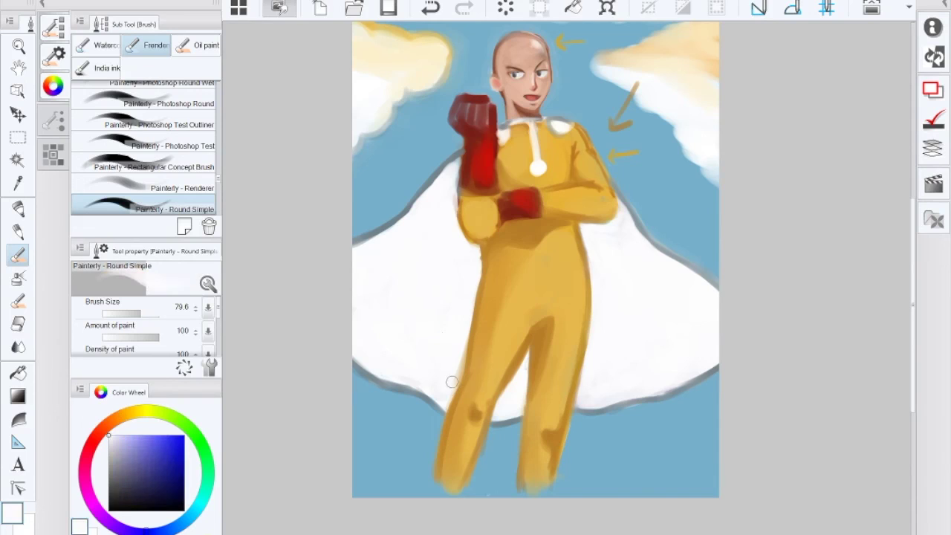
mouse_move(461, 363)
left_mouse_down()
mouse_move(466, 346)
mouse_move(458, 366)
left_mouse_up()
mouse_move(468, 323)
left_mouse_down()
mouse_move(493, 407)
mouse_move(487, 358)
left_mouse_up()
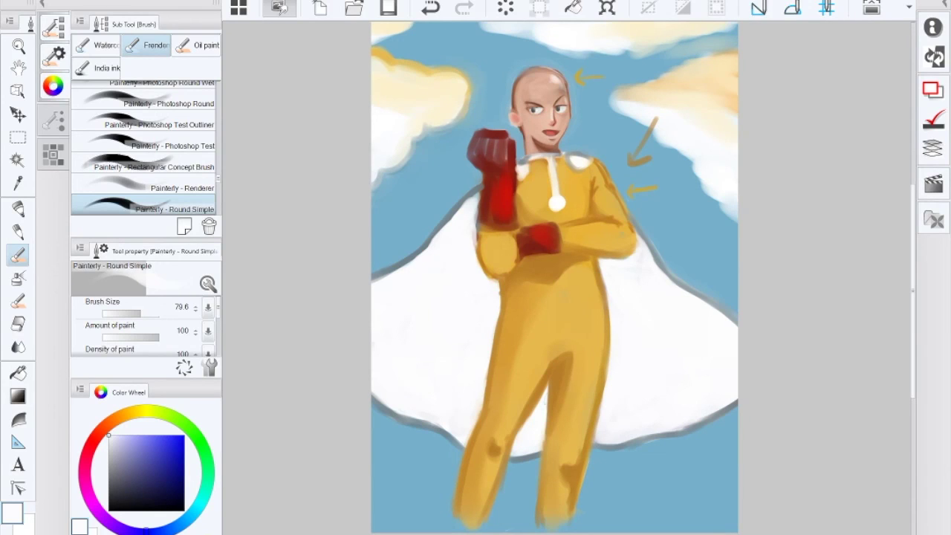
Step: Sample the dark red of the raised glove and touch up its outer edge near the elbow
mouse_move(487, 349)
left_mouse_down()
mouse_move(498, 384)
mouse_move(504, 357)
left_mouse_up()
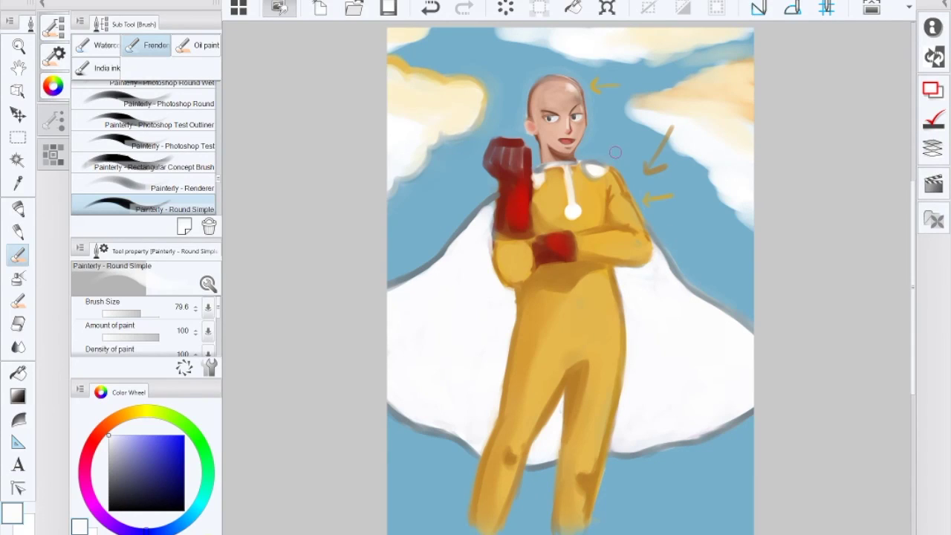
left_click(502, 204, "alt")
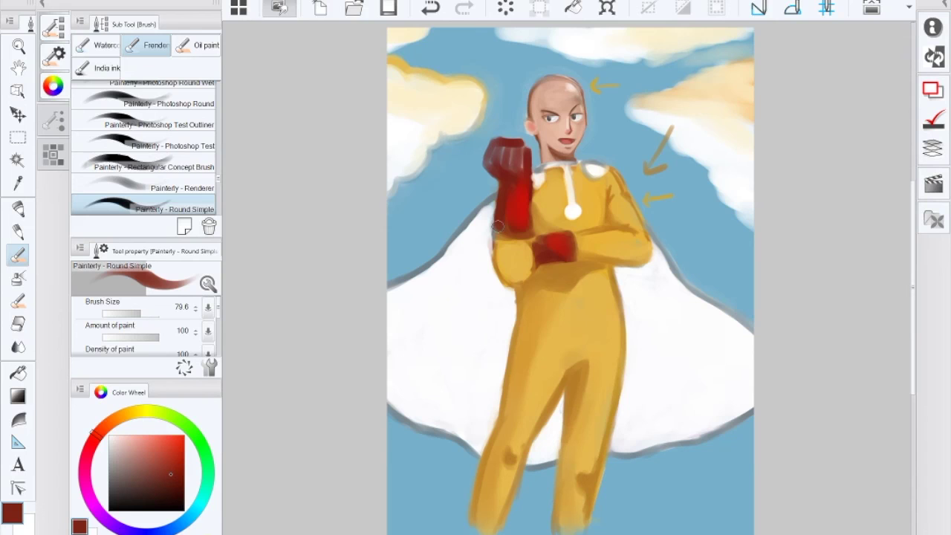
left_click_drag(498, 227, 474, 219)
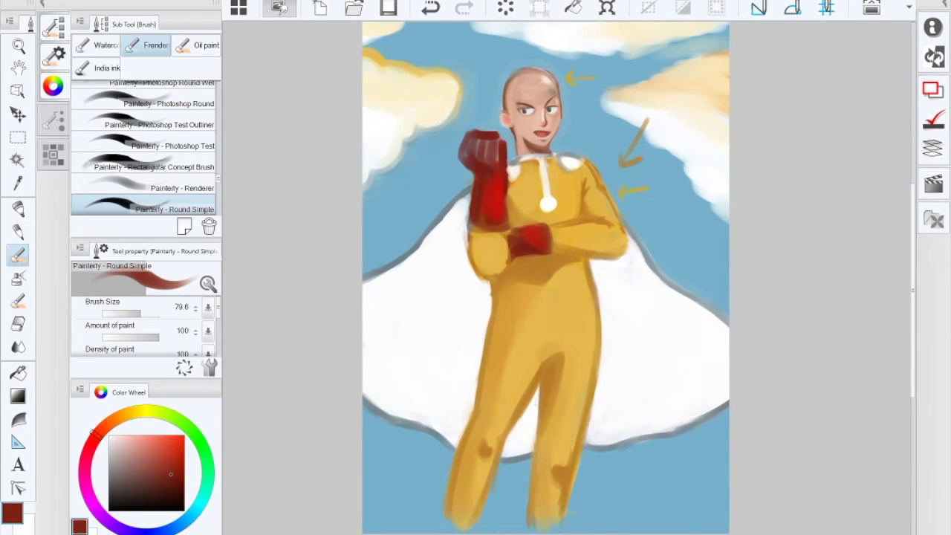